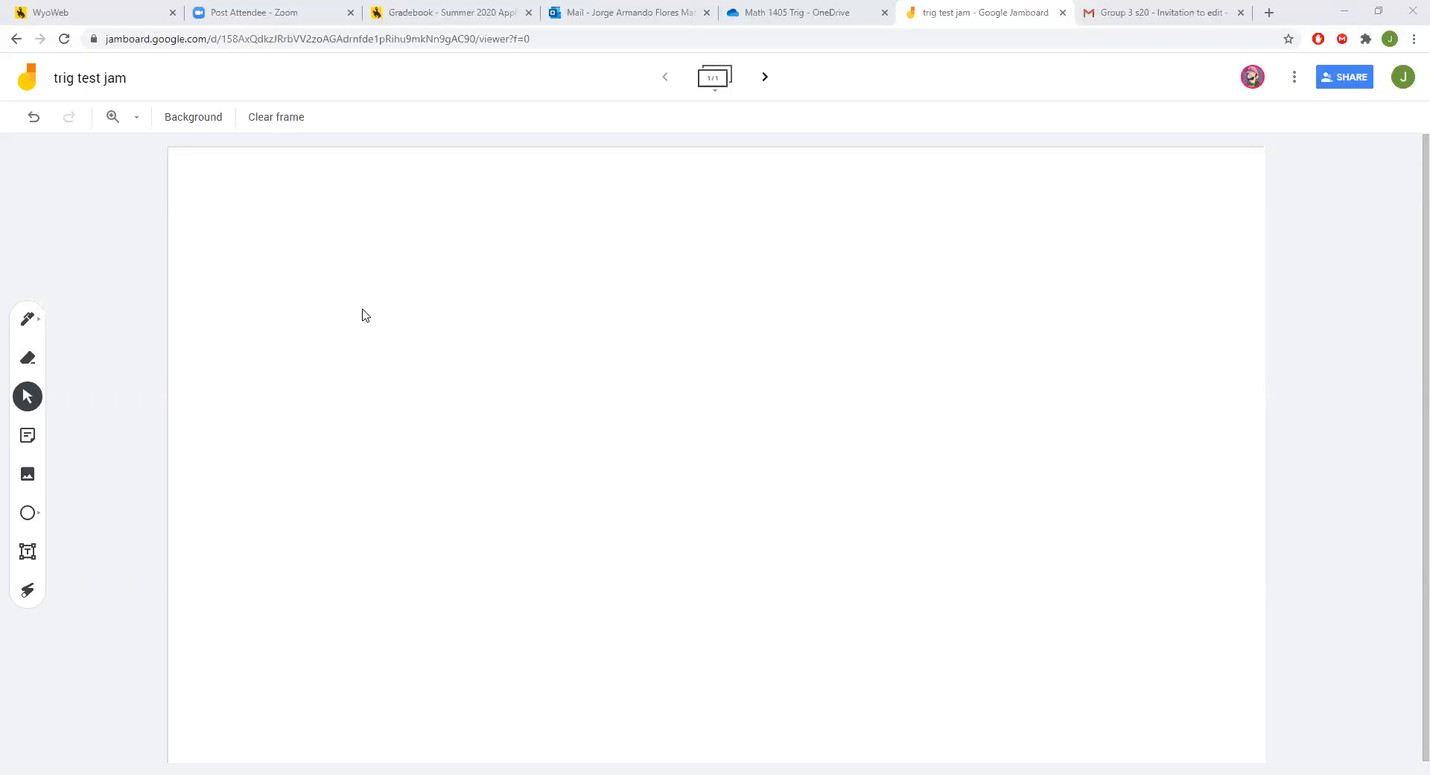
Leave the trig test jam and return to the Recent Jams list.
{"action": "left_click", "coordinate": [17, 39]}
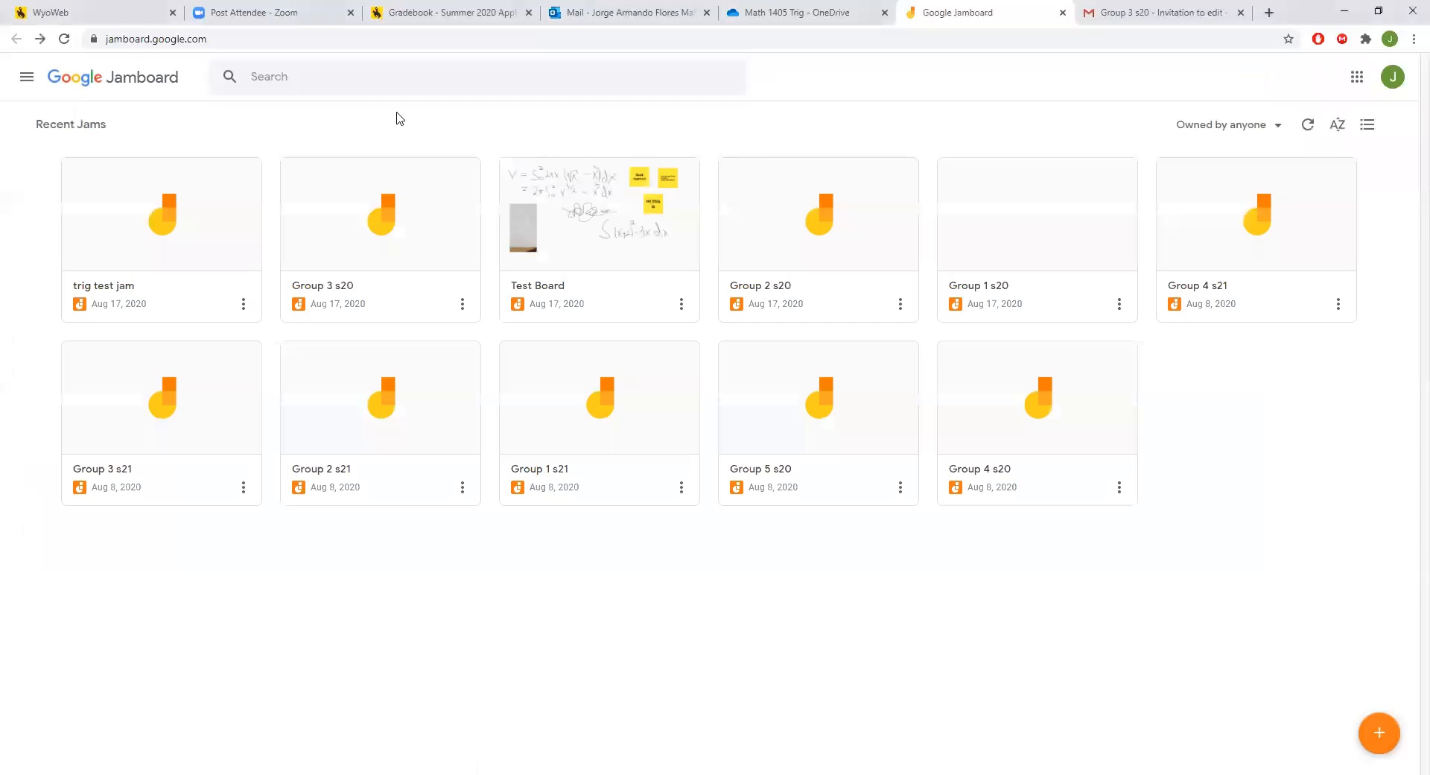
{"action": "left_click", "coordinate": [295, 41]}
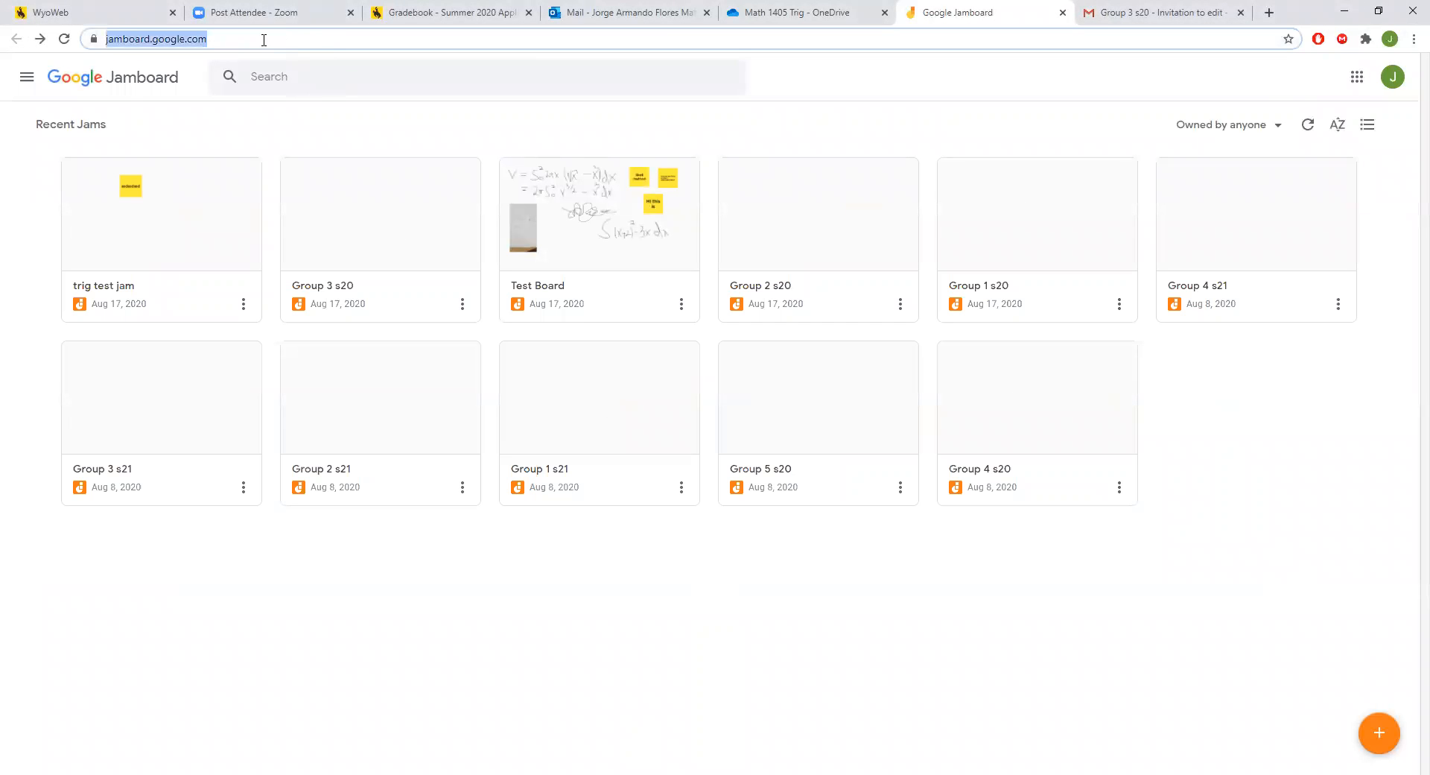
{"action": "left_click", "coordinate": [264, 40]}
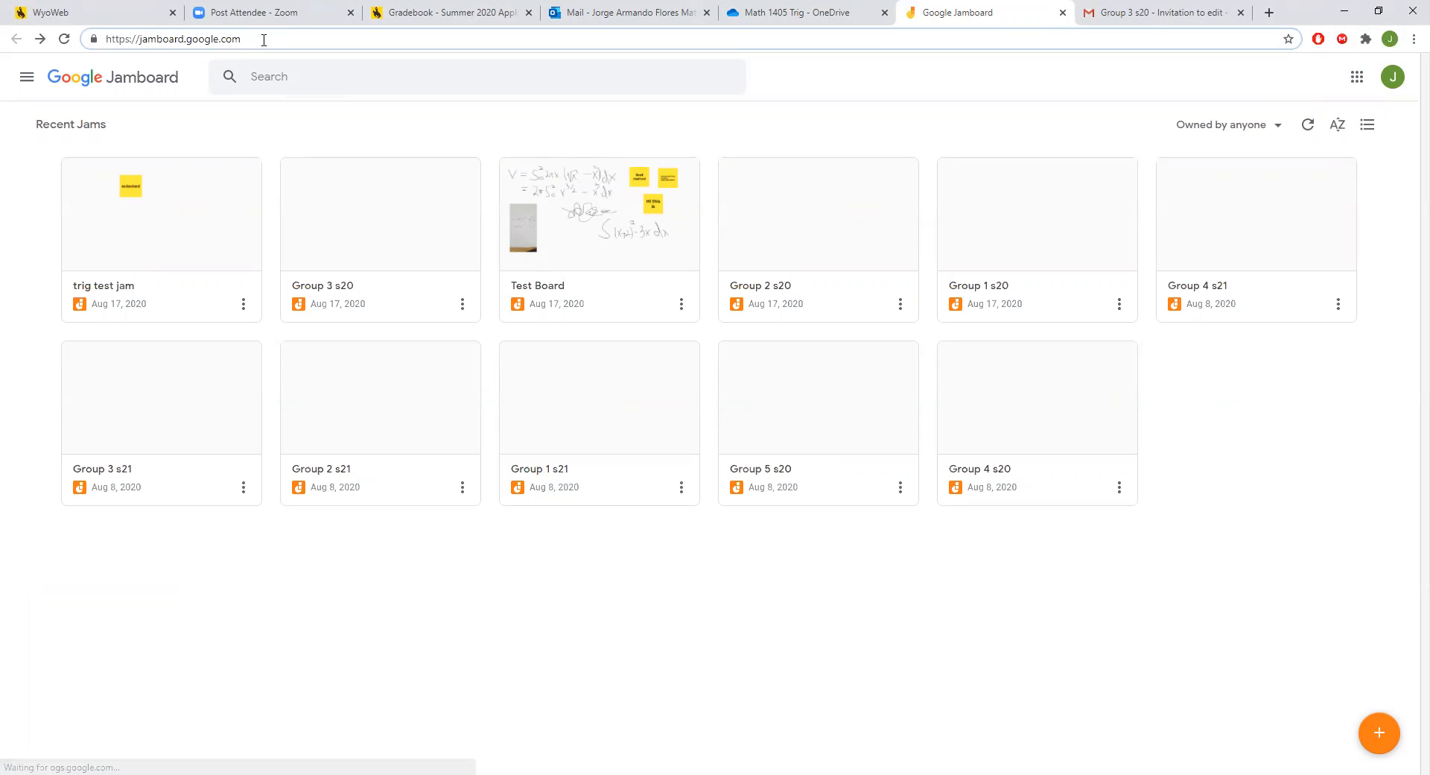
{"action": "left_click_drag", "start_coordinate": [301, 37], "coordinate": [105, 55]}
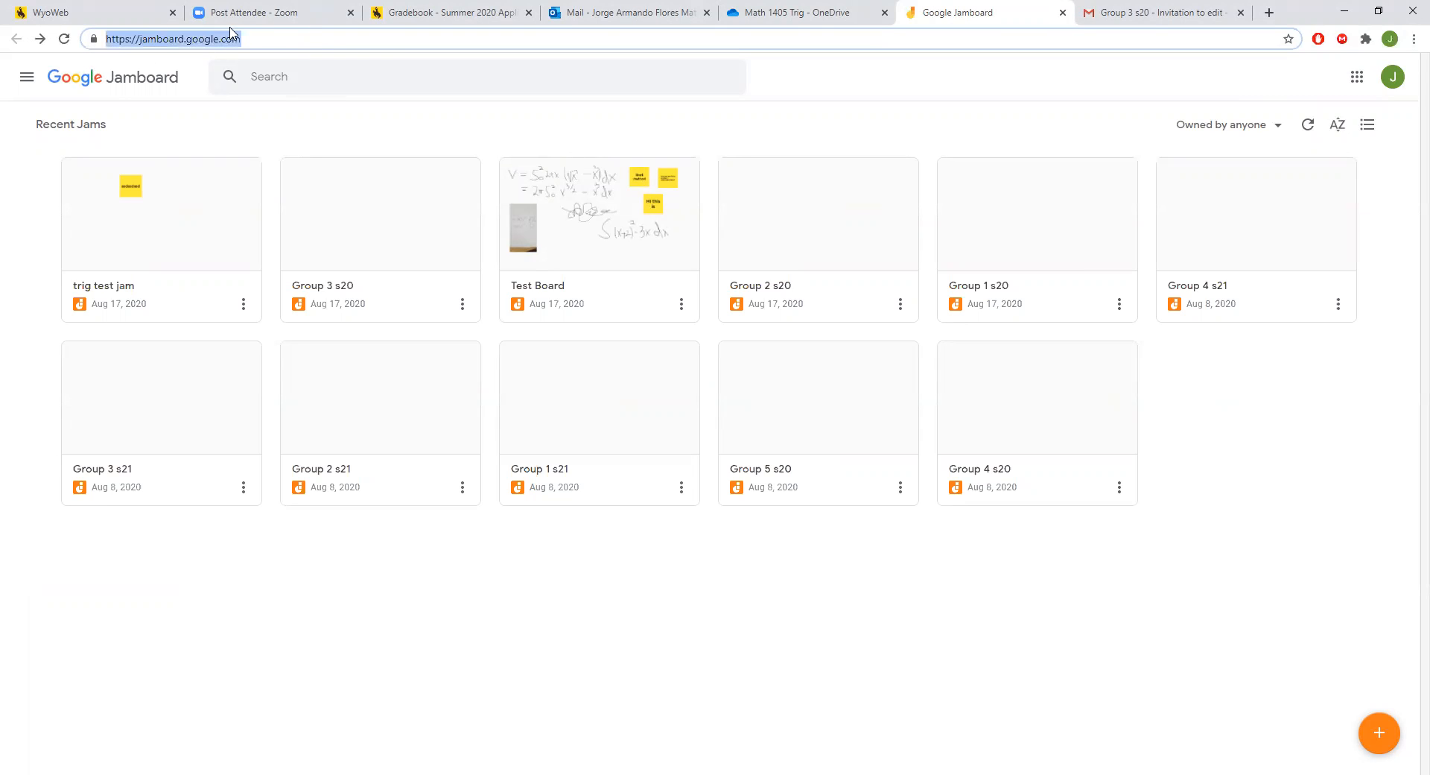
{"action": "left_click", "coordinate": [258, 36]}
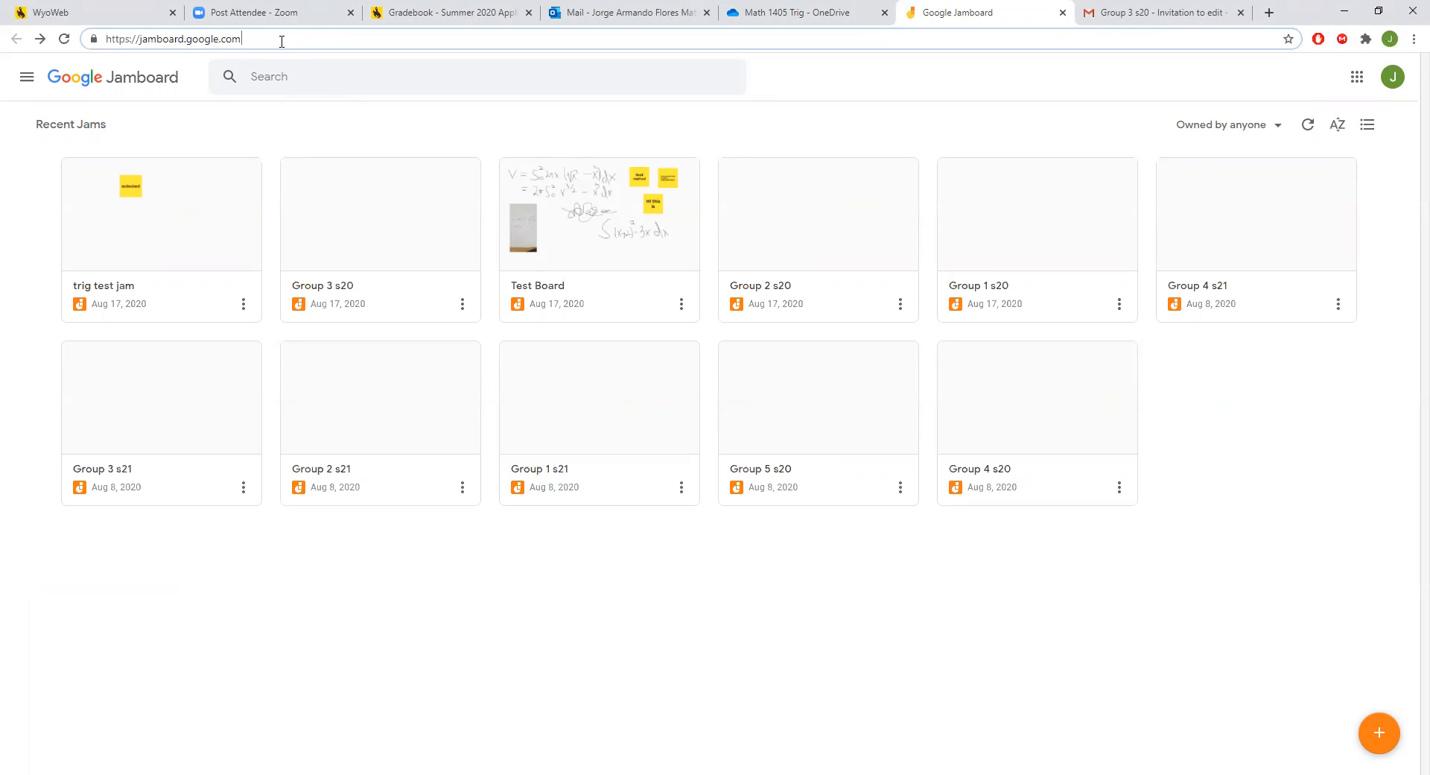
{"action": "left_click_drag", "start_coordinate": [269, 38], "coordinate": [90, 36]}
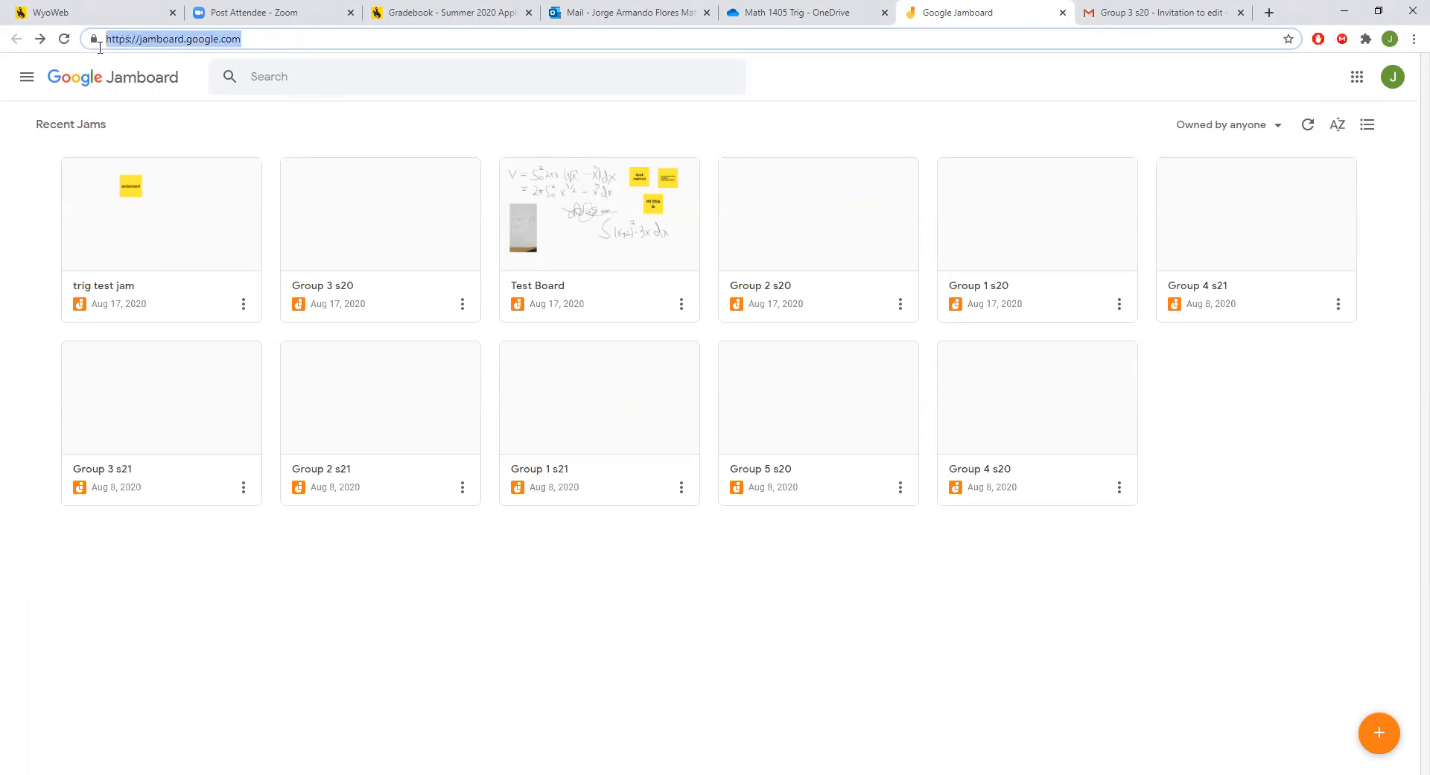
{"action": "left_click", "coordinate": [216, 41]}
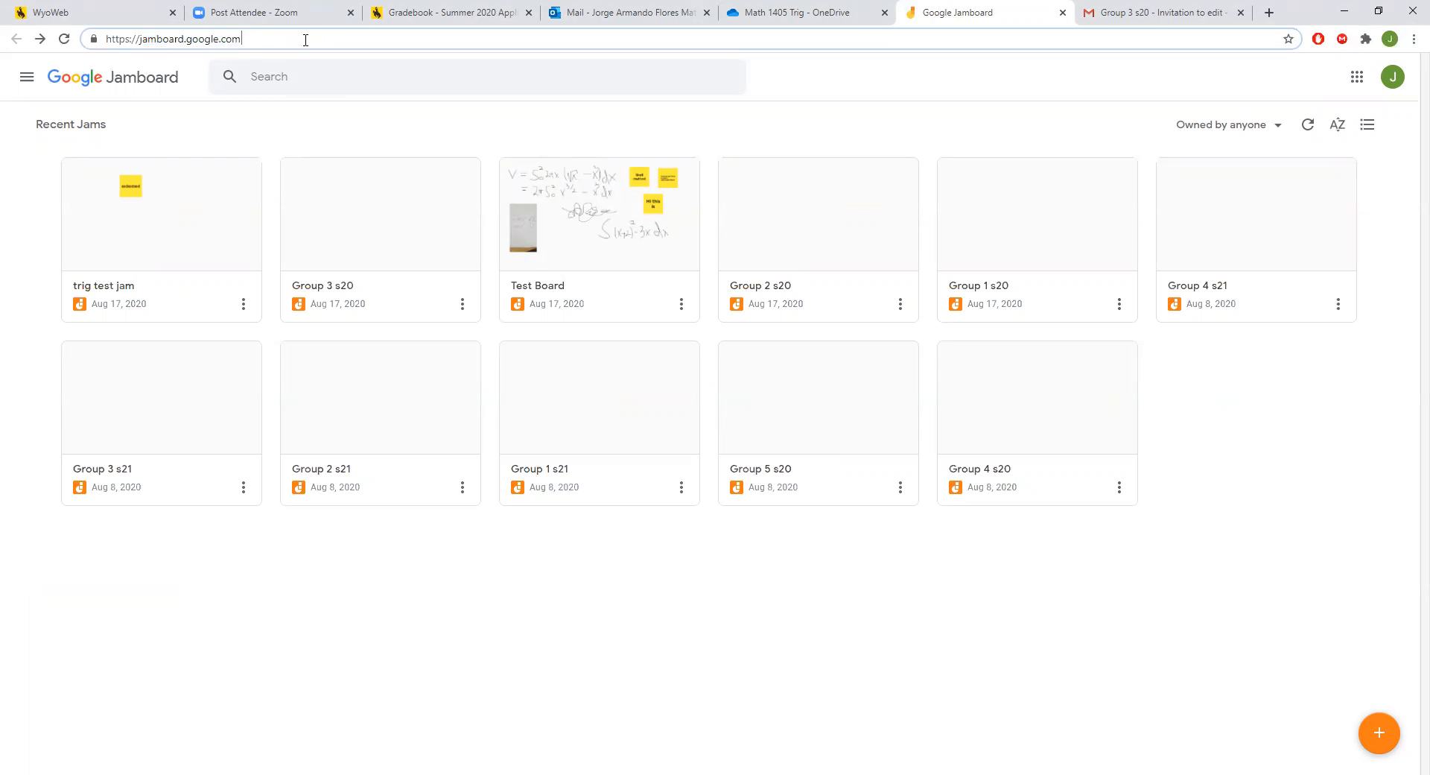
{"action": "left_click", "coordinate": [417, 589]}
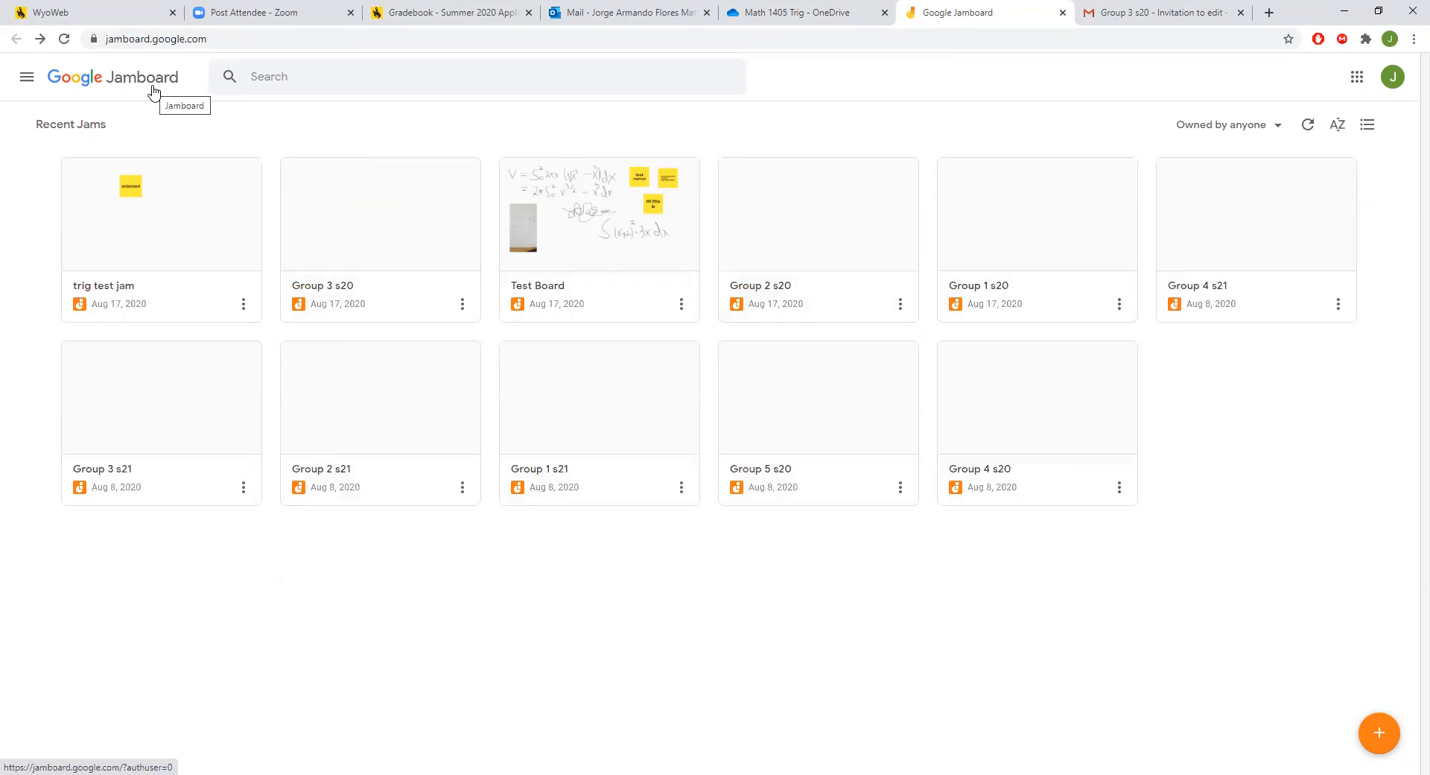
{"action": "left_click", "coordinate": [1390, 78]}
{"action": "left_click", "coordinate": [1387, 83]}
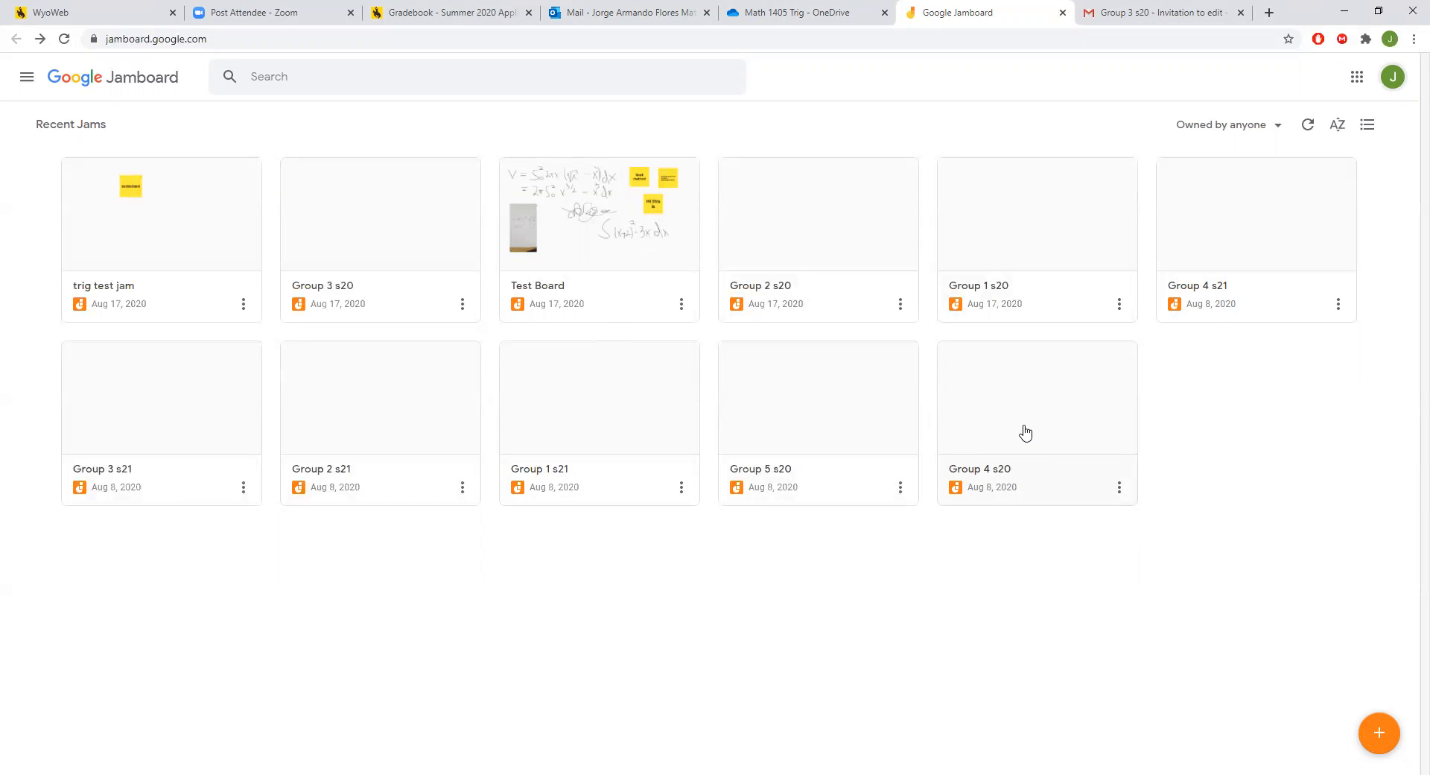
{"action": "left_click", "coordinate": [1082, 424]}
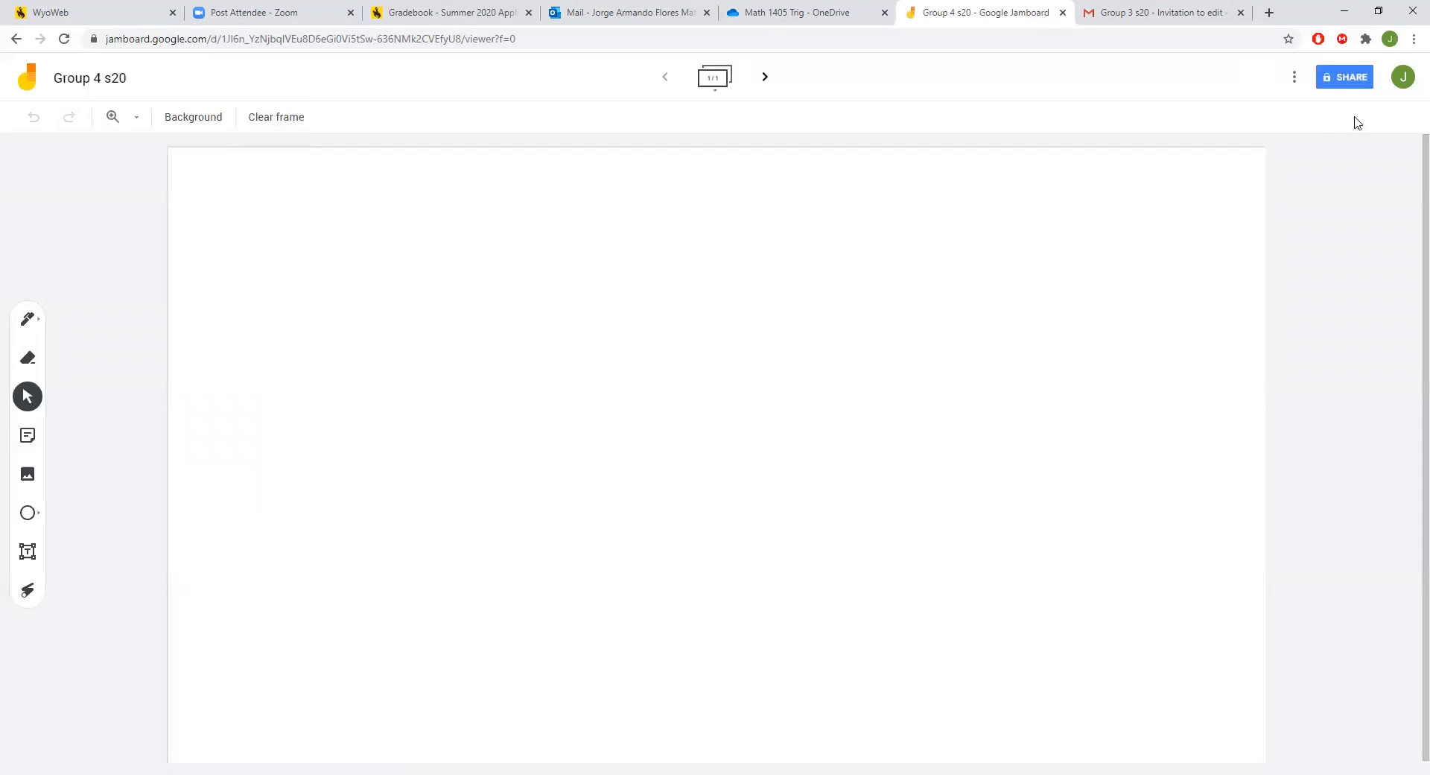
Open the sharing settings for the Group 4 s20 jam.
{"action": "left_click", "coordinate": [1341, 85]}
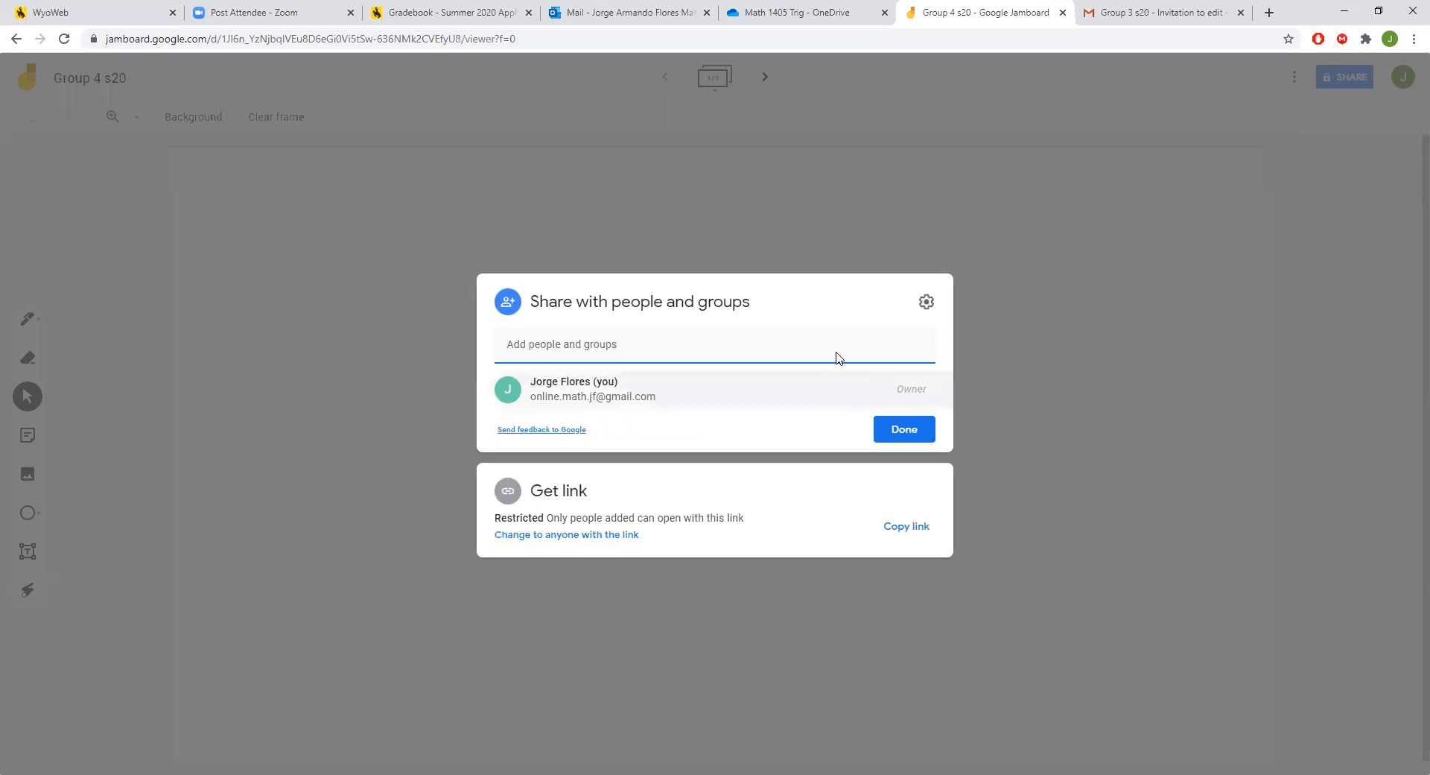
Add the third suggested contact as an Editor invitee to Group 4 s20.
{"action": "left_click", "coordinate": [767, 343]}
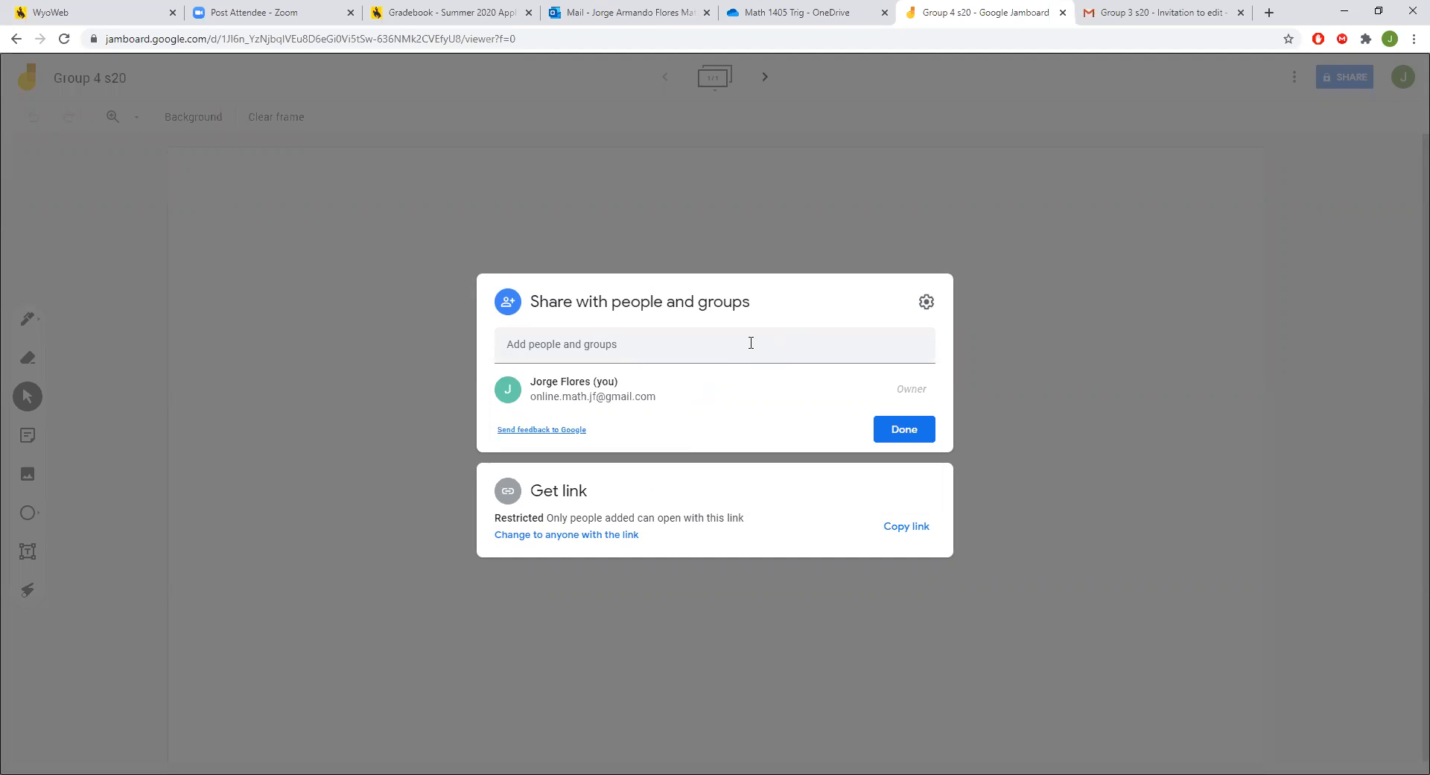
{"action": "left_click", "coordinate": [751, 342]}
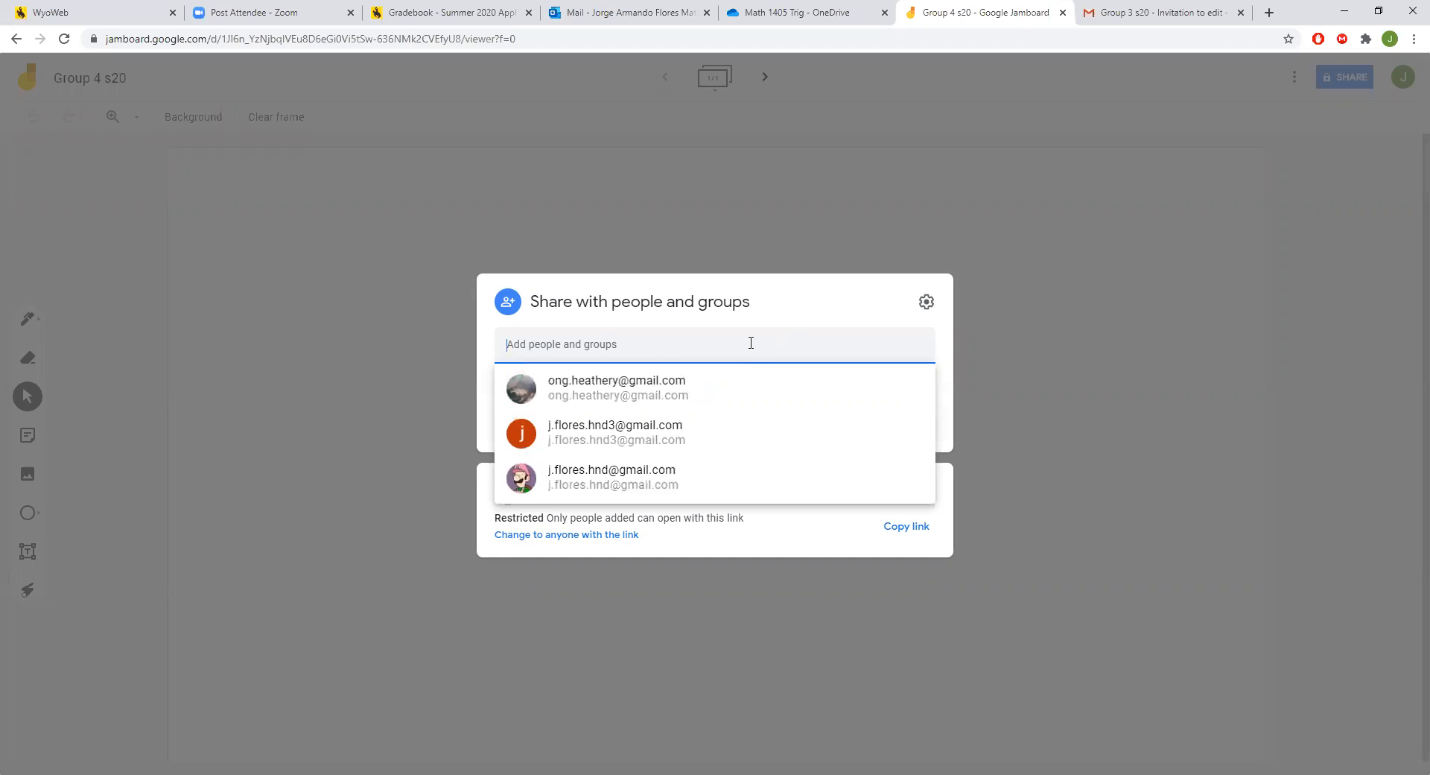
{"action": "left_click", "coordinate": [668, 343]}
{"action": "left_click", "coordinate": [668, 343]}
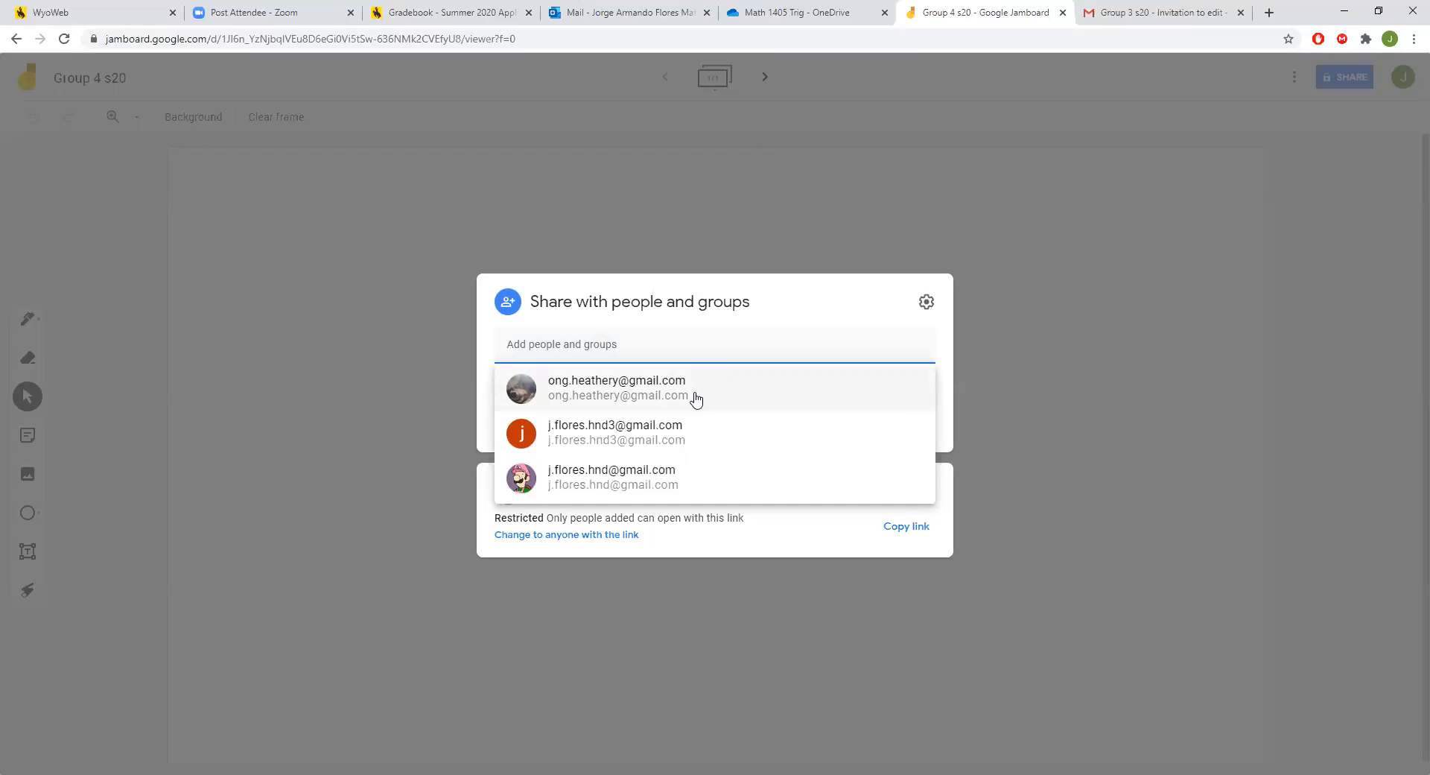
{"action": "mouse_move", "coordinate": [696, 400]}
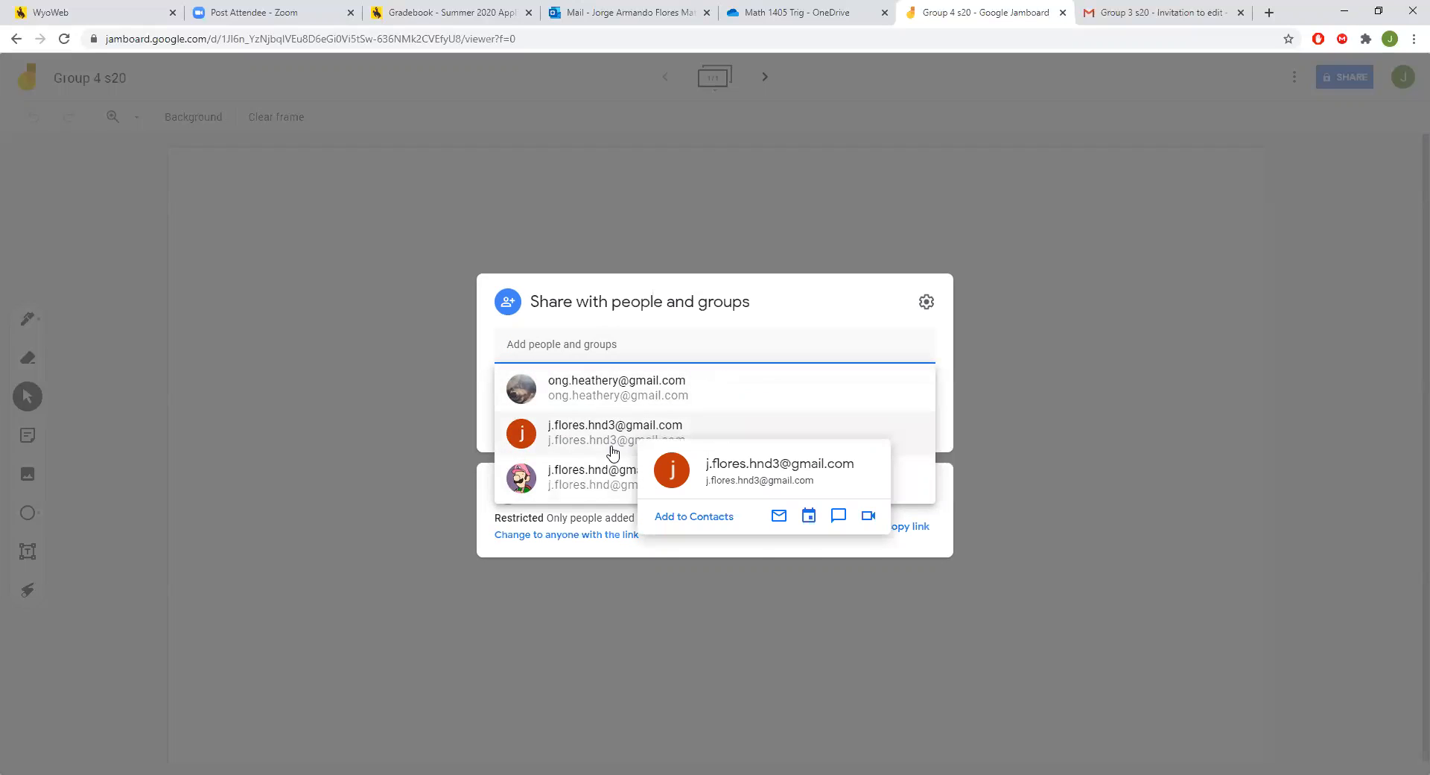
{"action": "mouse_move", "coordinate": [607, 471]}
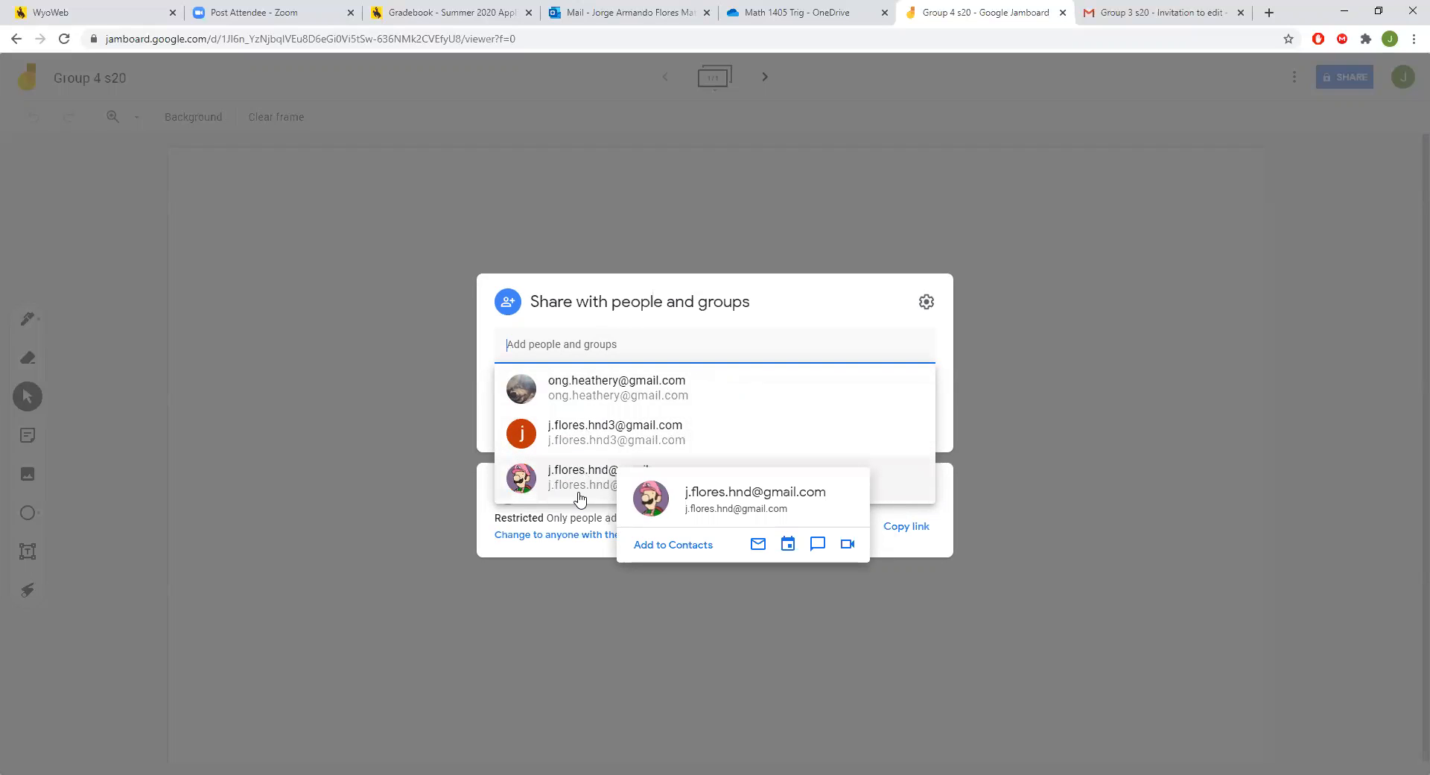
{"action": "left_click", "coordinate": [582, 496]}
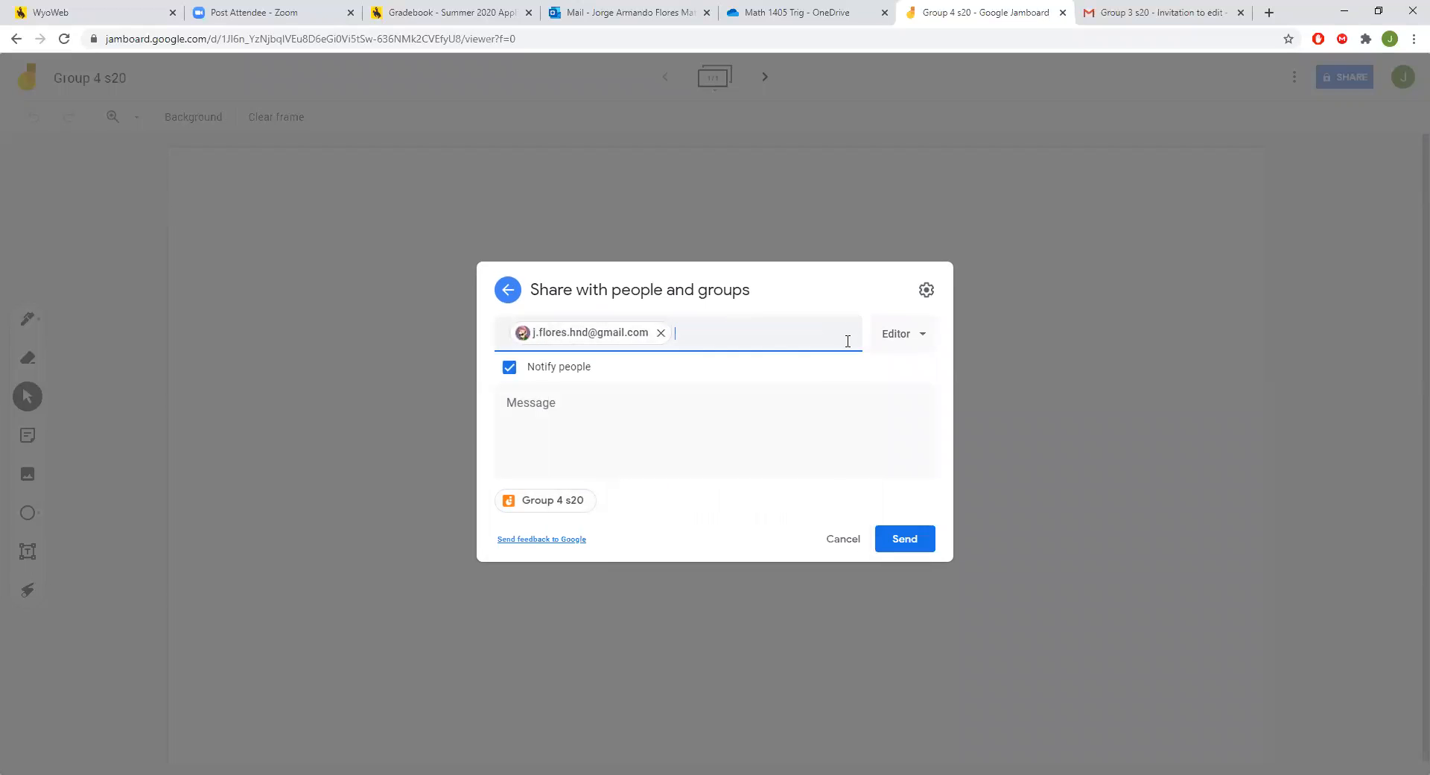
Toggle Notify people off and back on, and confirm Editor access for the invitee.
{"action": "left_click", "coordinate": [510, 367]}
{"action": "left_click", "coordinate": [509, 421]}
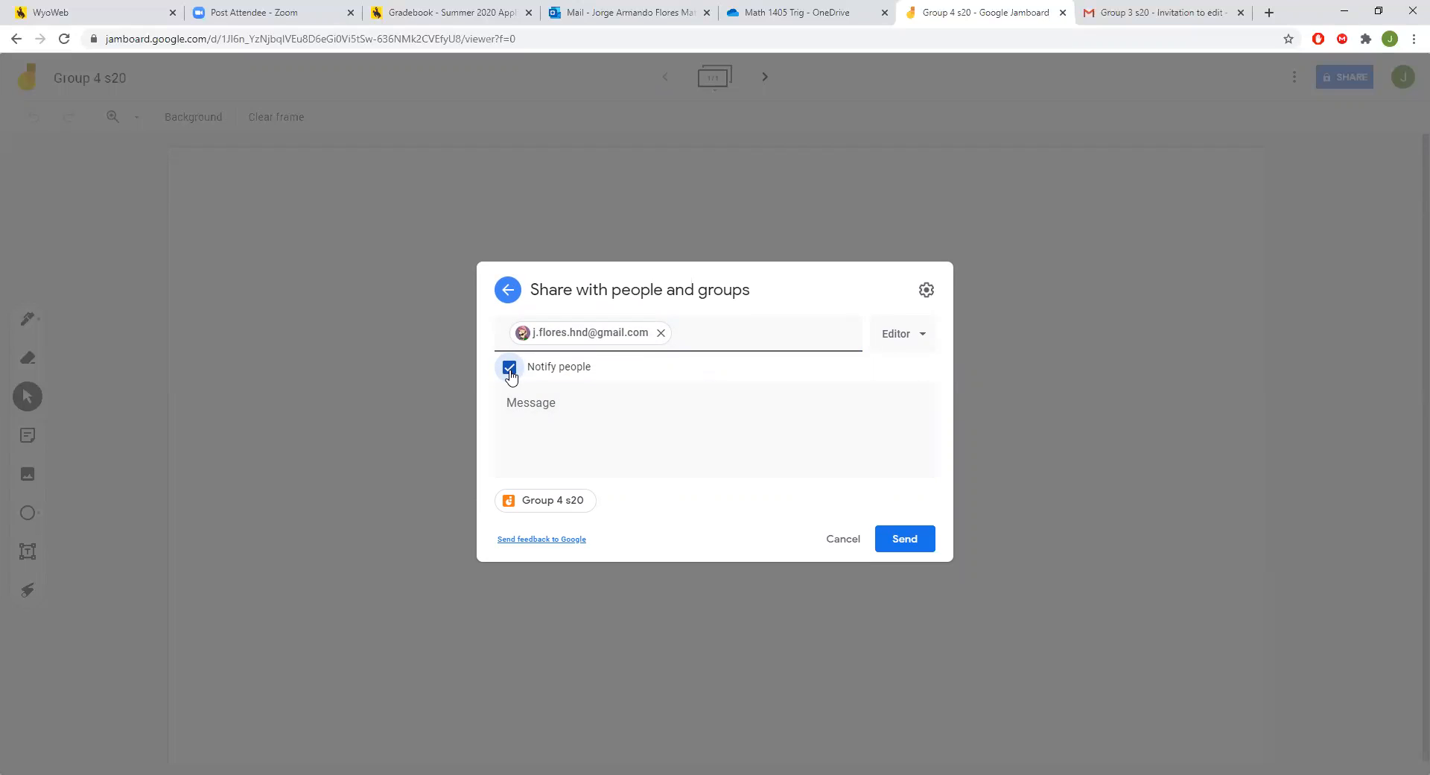
{"action": "left_click", "coordinate": [896, 347]}
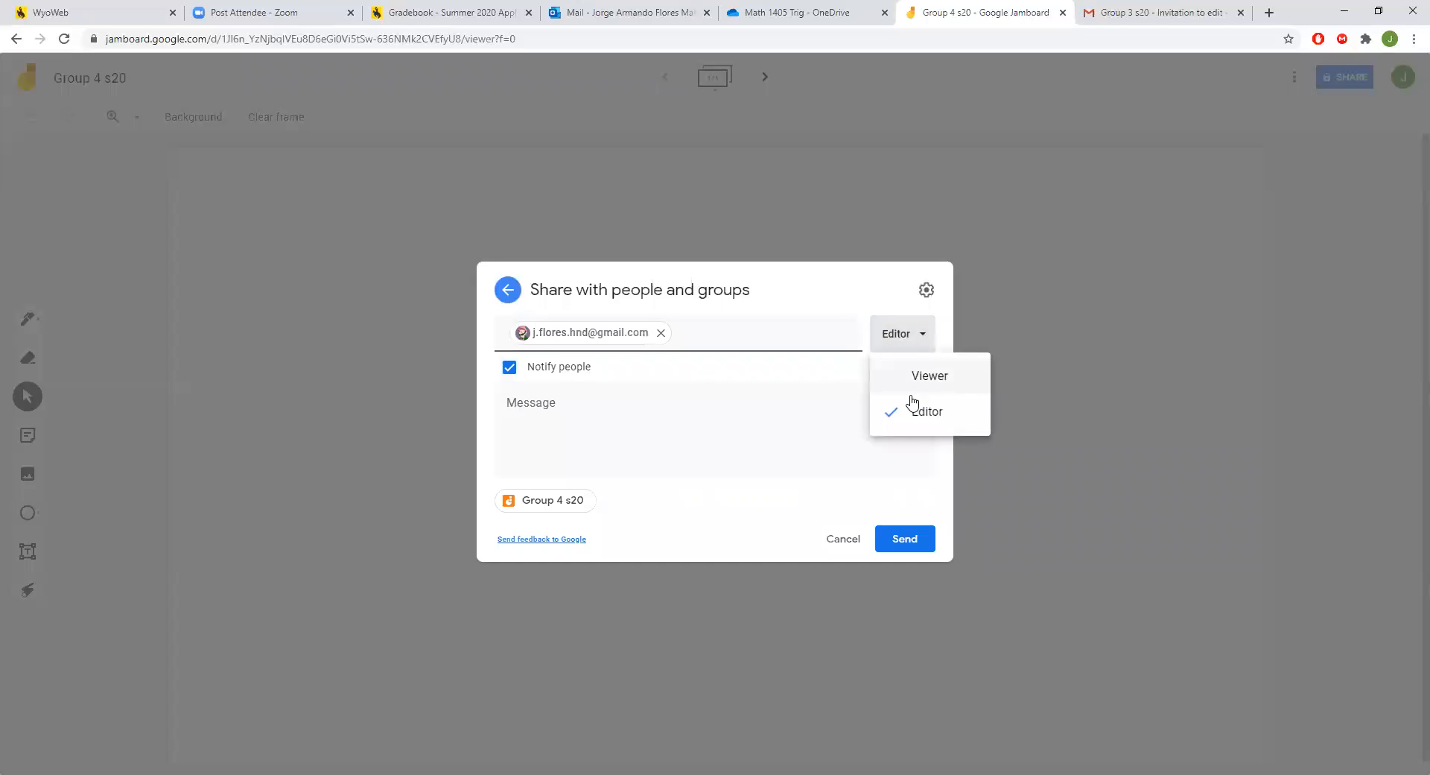
{"action": "left_click", "coordinate": [915, 335]}
{"action": "left_click", "coordinate": [915, 335]}
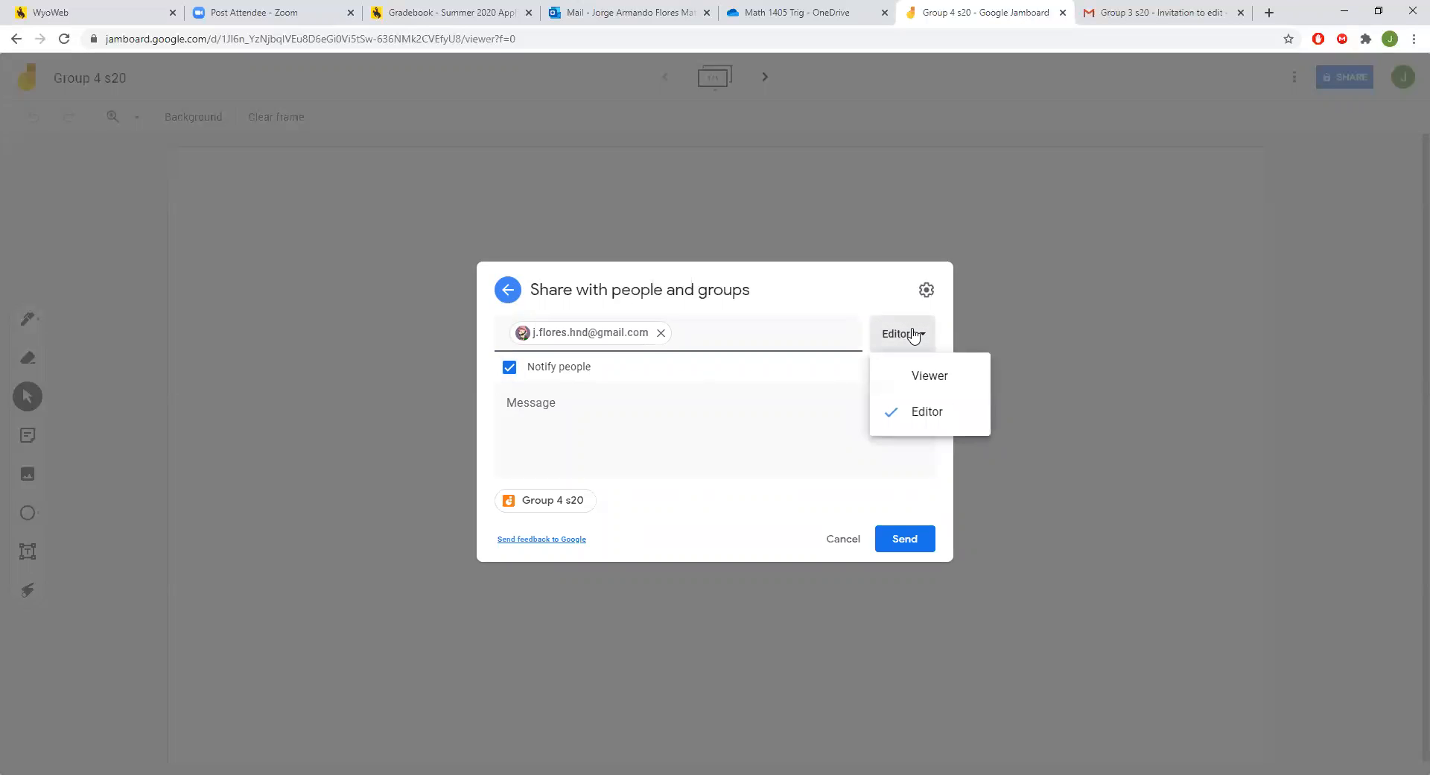
{"action": "left_click", "coordinate": [941, 425]}
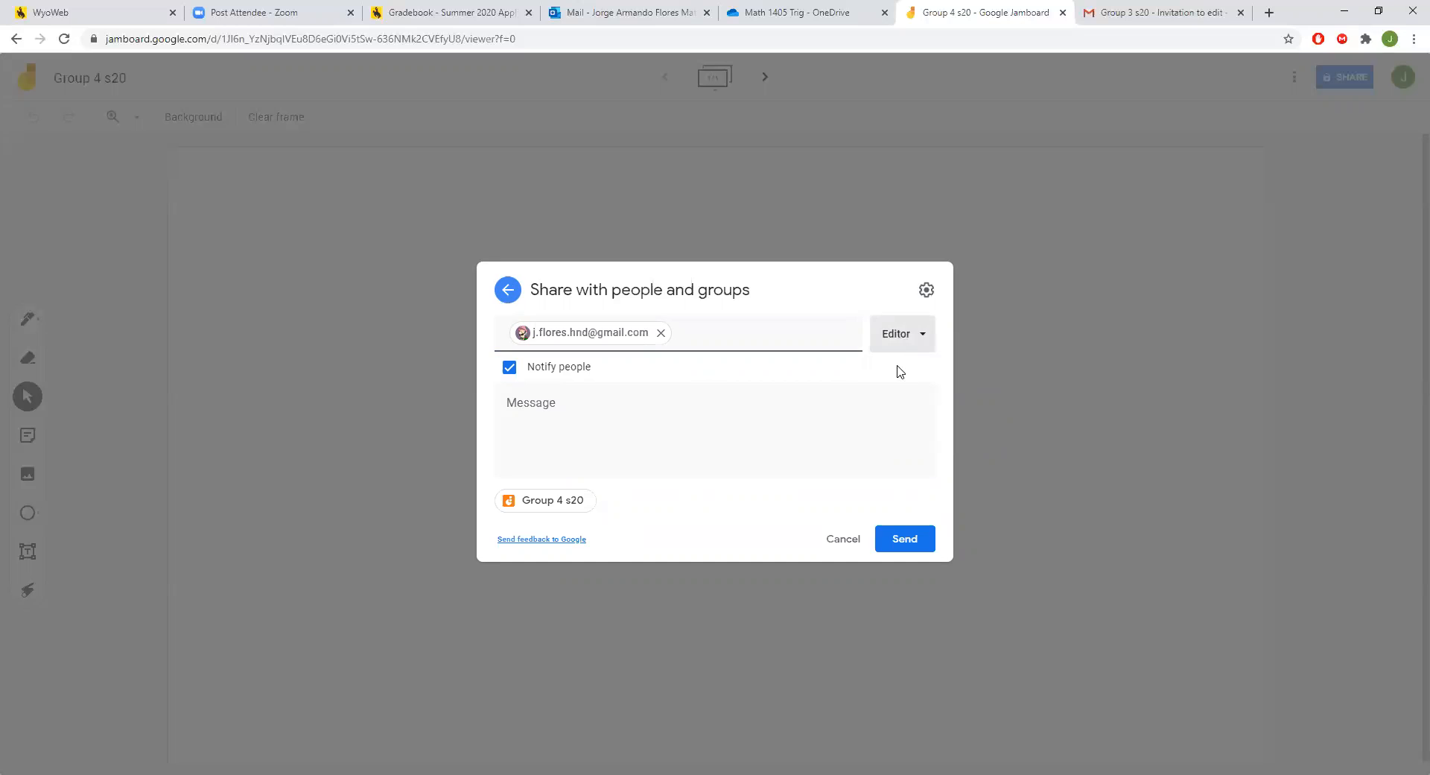
Review the access levels once more, keeping Editor, then remove the queued invitee.
{"action": "left_click", "coordinate": [897, 341]}
{"action": "left_click", "coordinate": [915, 415]}
{"action": "left_click", "coordinate": [898, 344]}
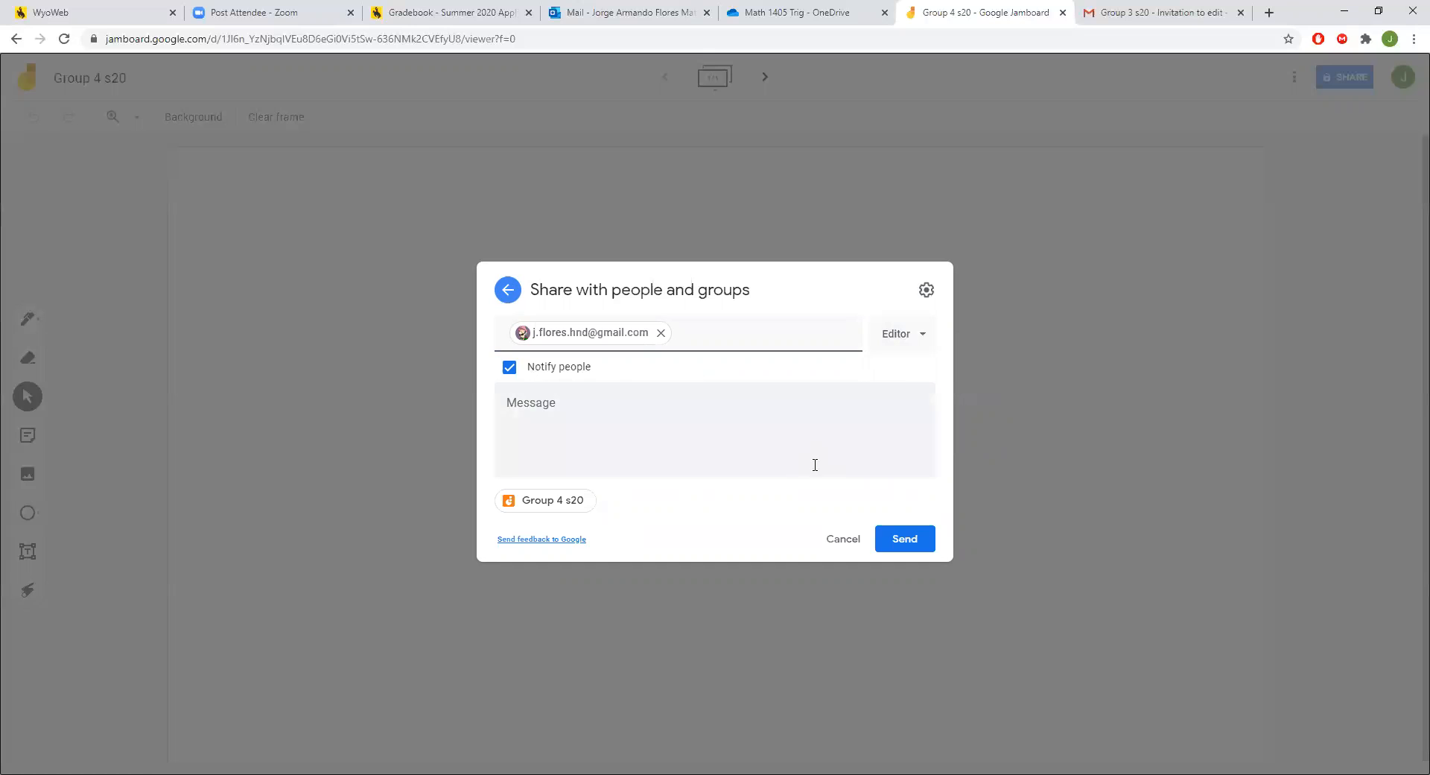
{"action": "left_click", "coordinate": [661, 335]}
Add a contact found by searching 'j.f' as an invitee.
{"action": "left_click", "coordinate": [702, 336]}
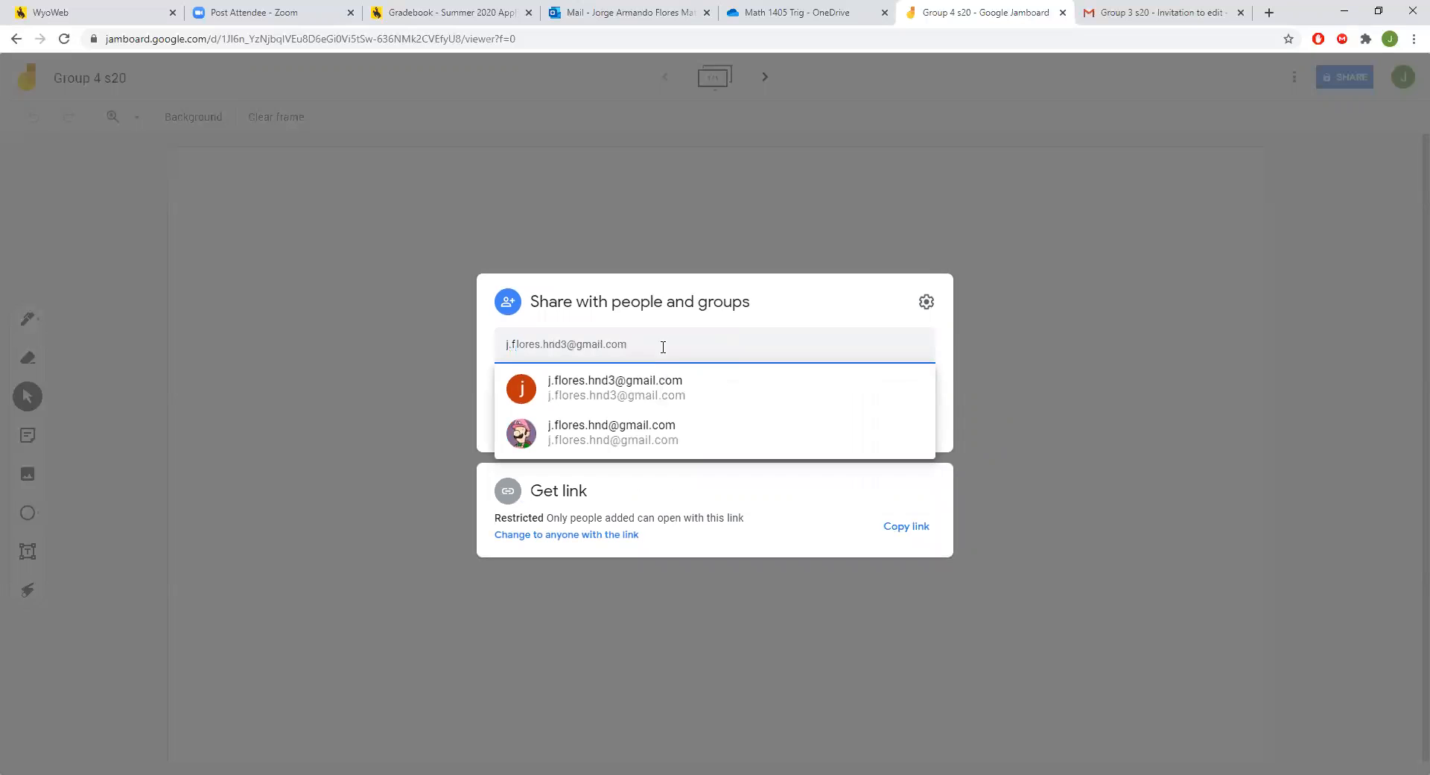
{"action": "left_click", "coordinate": [645, 426]}
Add a second contact found by searching 'j', then send the edit invitations to both.
{"action": "left_click", "coordinate": [690, 334]}
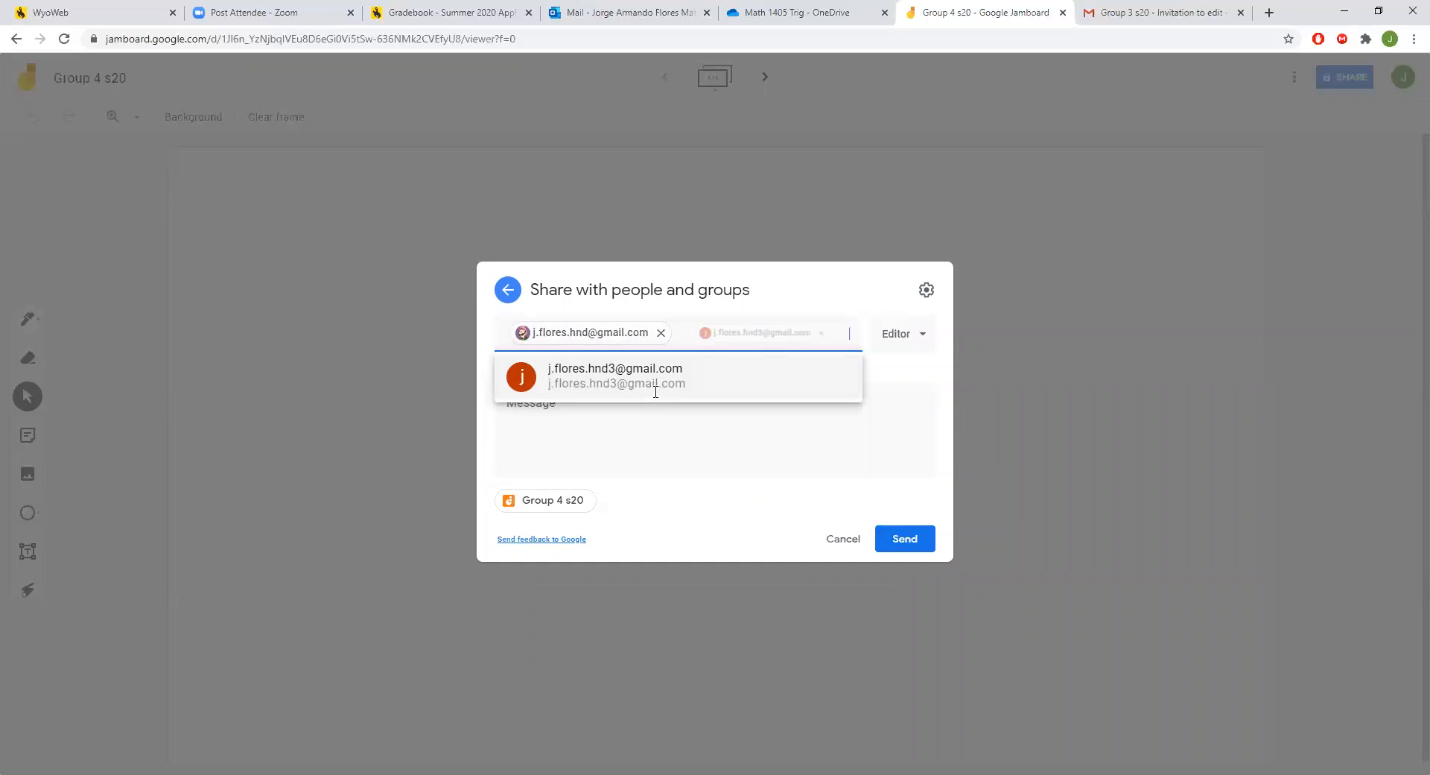
{"action": "left_click", "coordinate": [654, 388]}
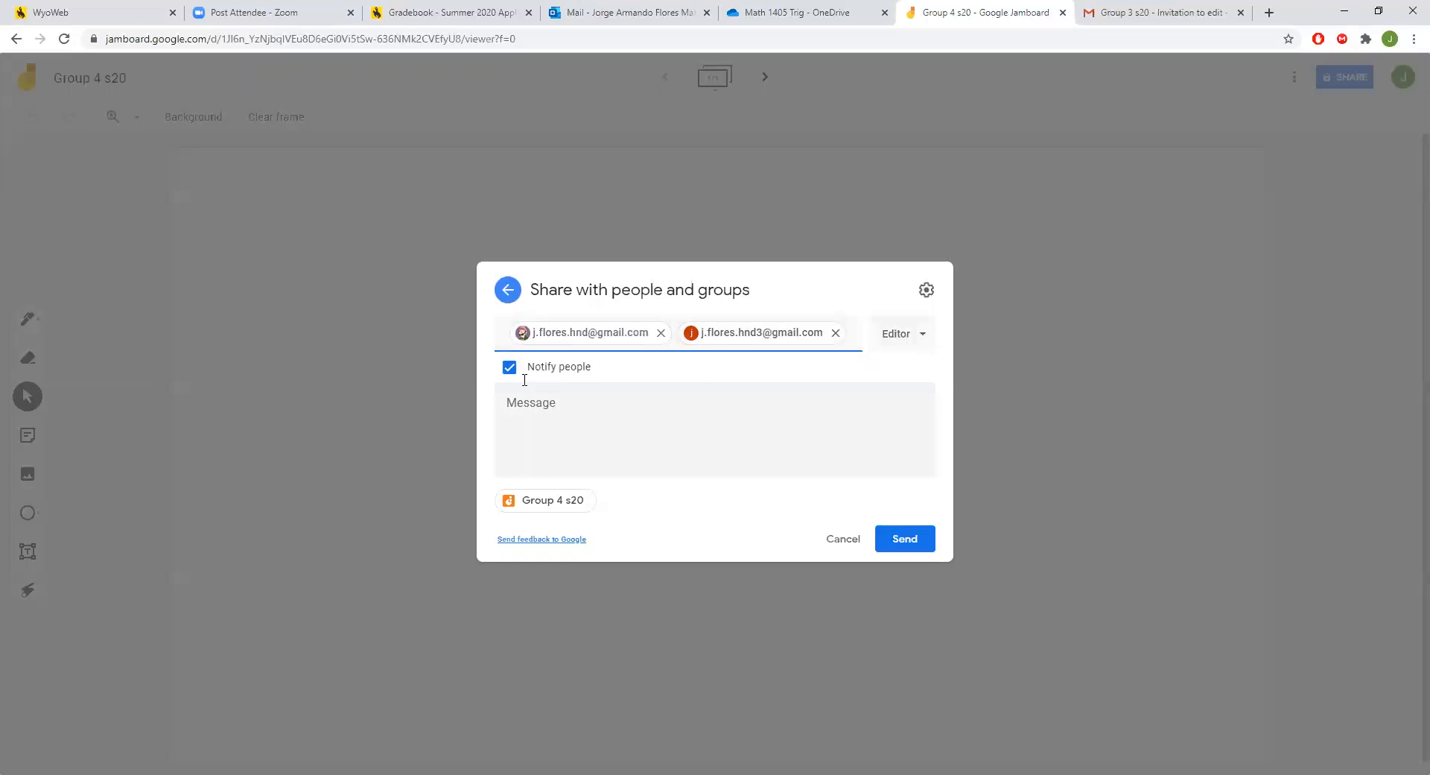
{"action": "left_click", "coordinate": [903, 543]}
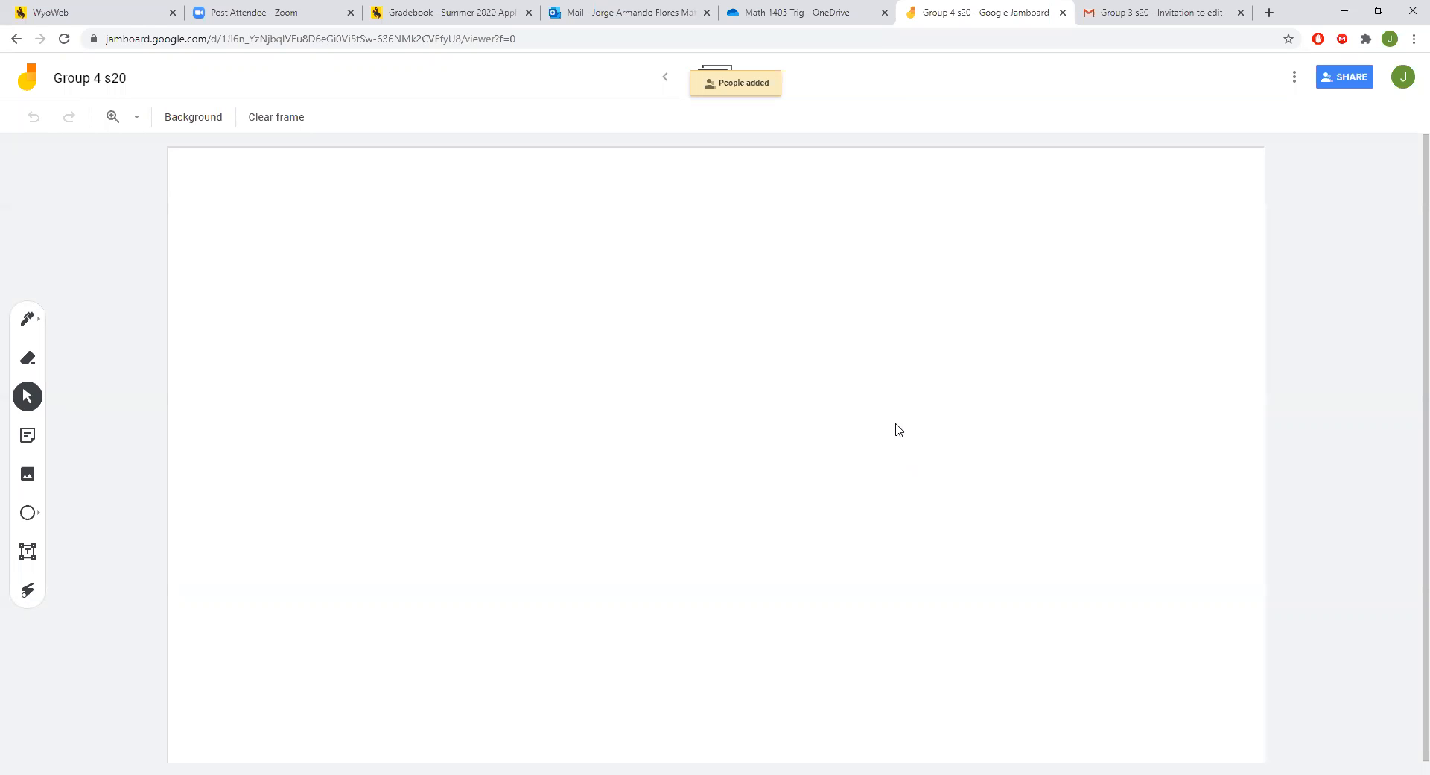
{"action": "left_click", "coordinate": [1199, 6]}
Open the 'Group 4 s20 - Invitation to edit' email and launch the Jam from it.
{"action": "left_click", "coordinate": [61, 172]}
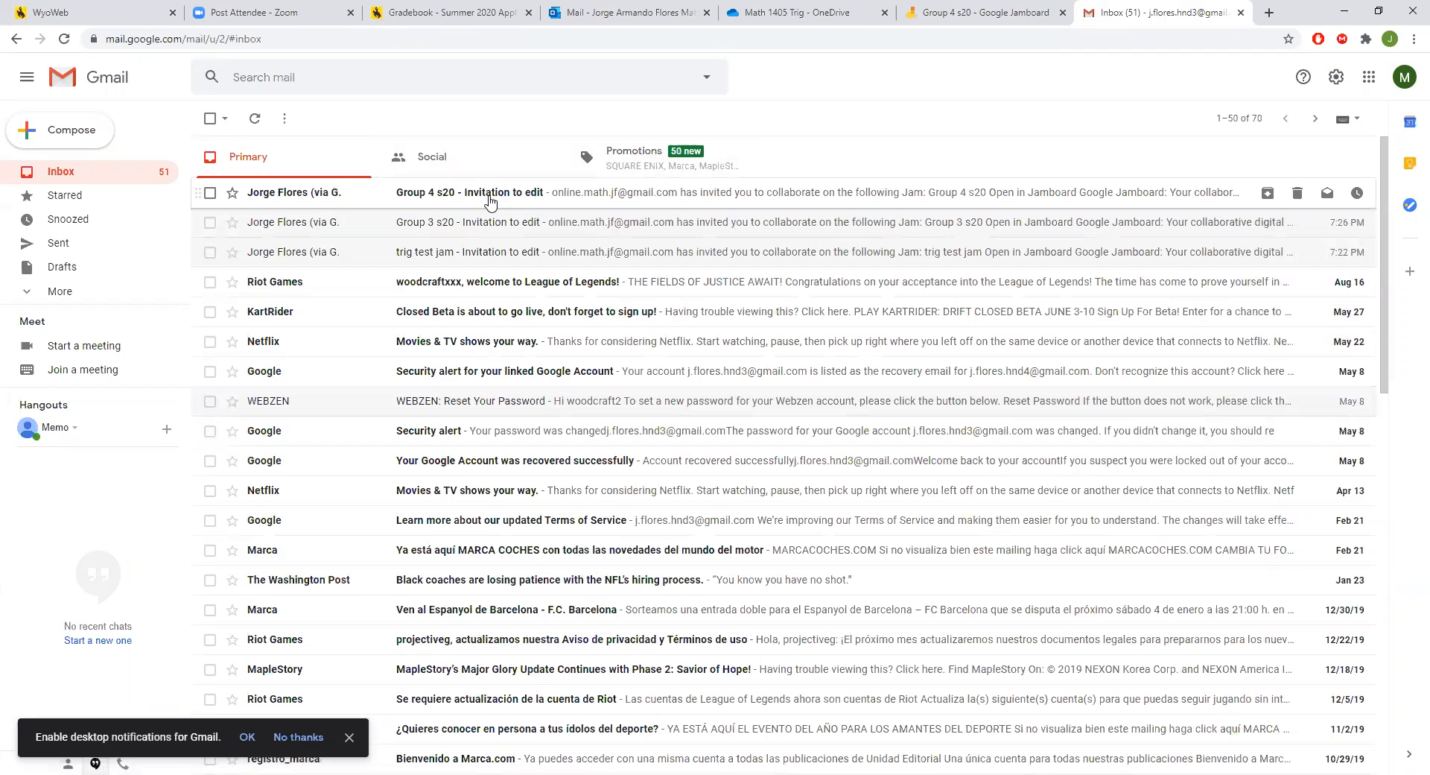
{"action": "left_click", "coordinate": [489, 199]}
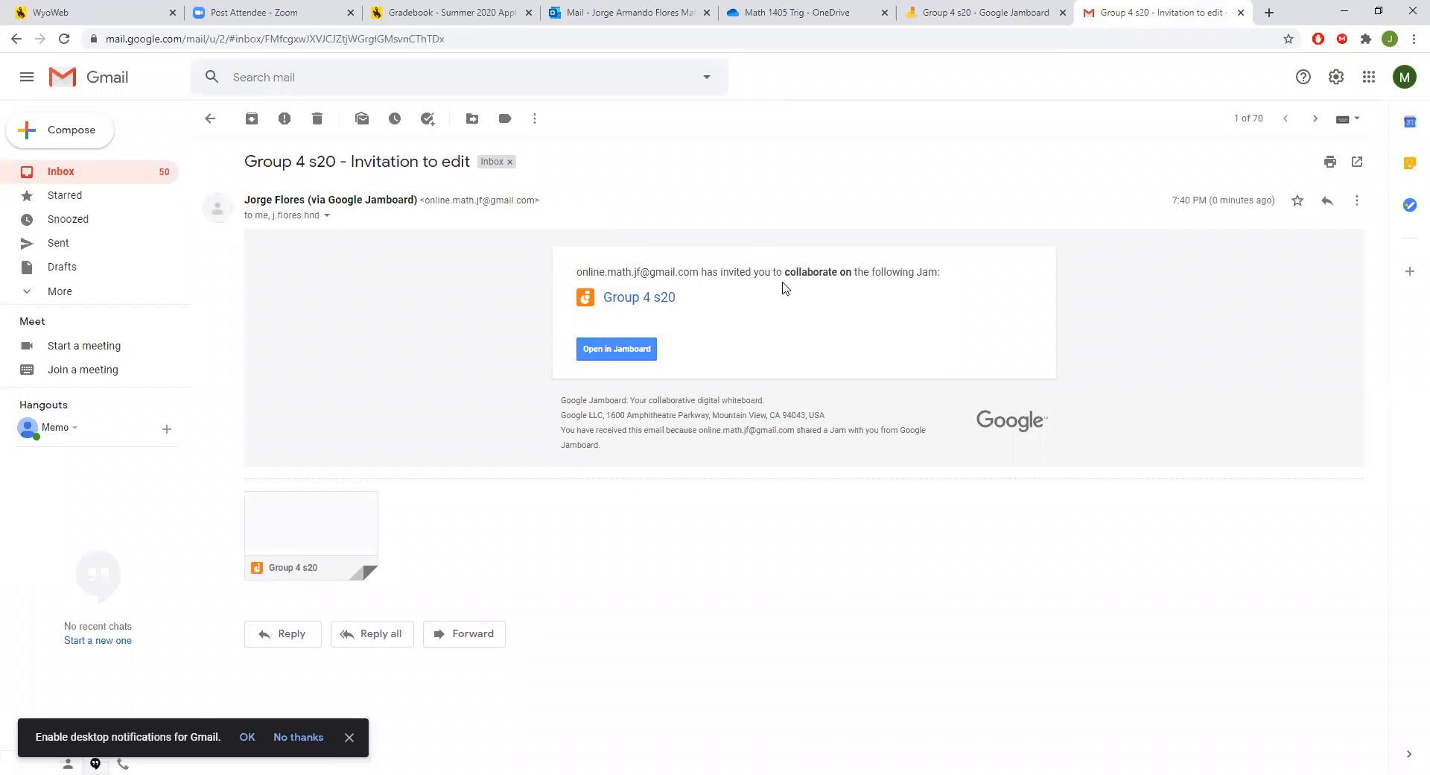
{"action": "left_click_drag", "start_coordinate": [575, 273], "coordinate": [792, 274]}
{"action": "left_click", "coordinate": [847, 269]}
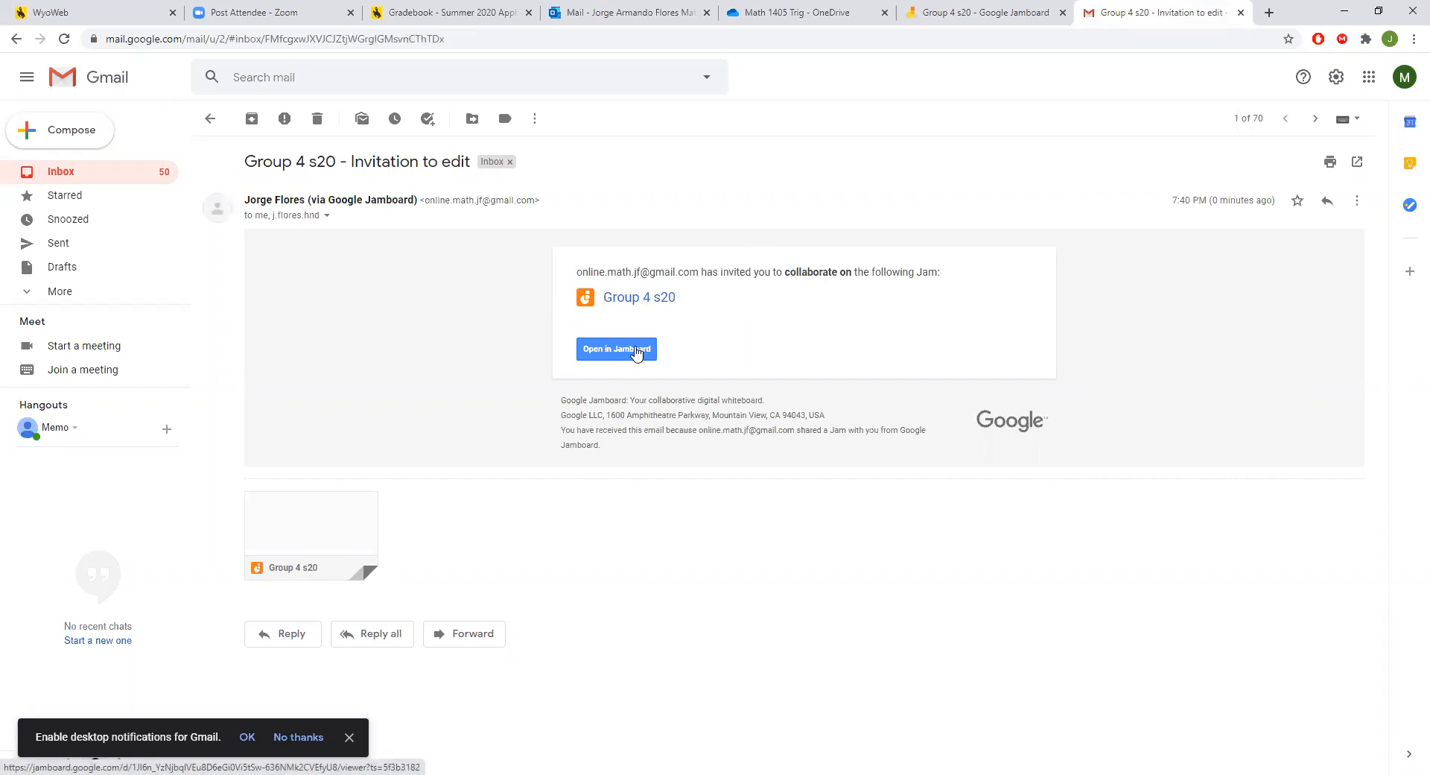
{"action": "left_click", "coordinate": [637, 351]}
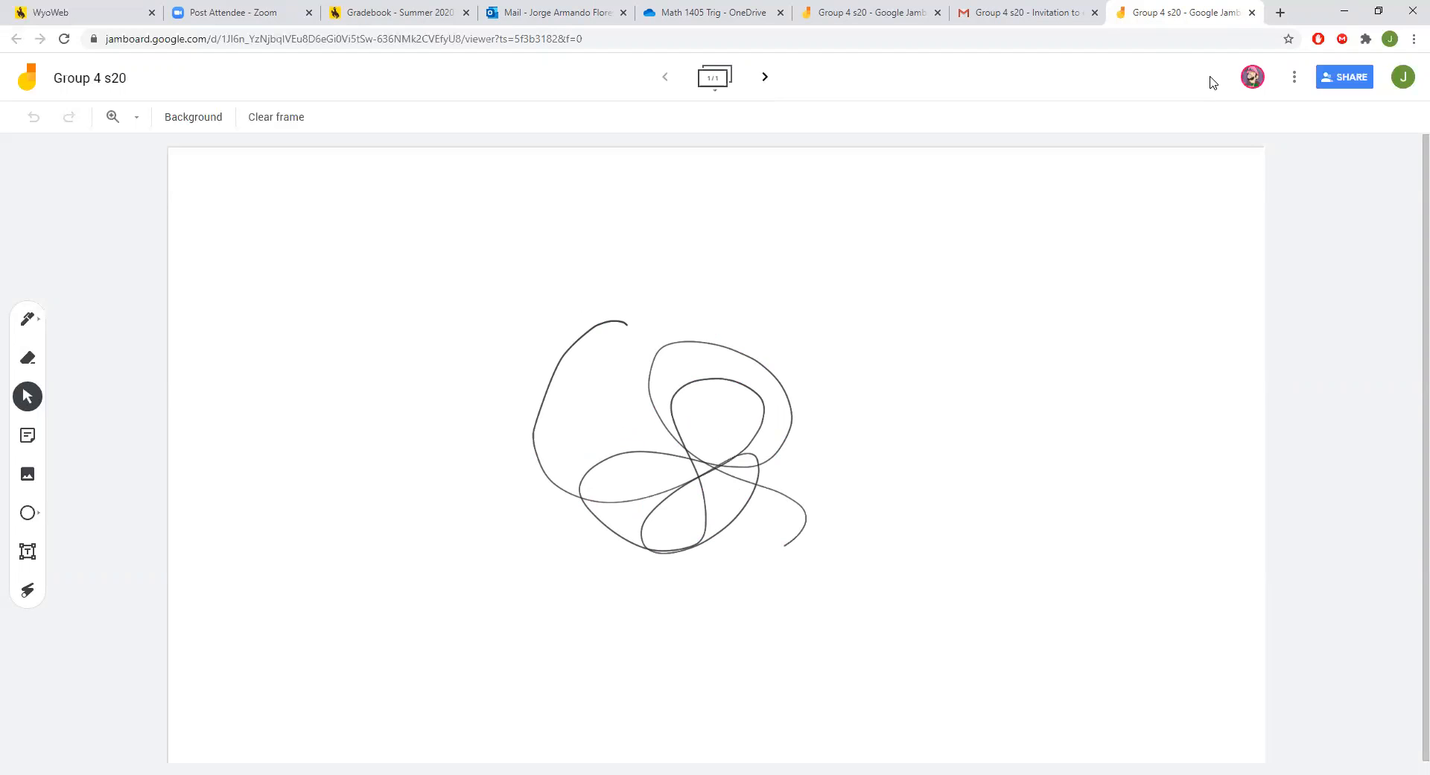
Erase the black freehand scribble from the Group 4 s20 frame with the Eraser.
{"action": "left_click", "coordinate": [28, 358]}
{"action": "mouse_move", "coordinate": [753, 358]}
{"action": "left_mouse_down"}
{"action": "mouse_move", "coordinate": [542, 348]}
{"action": "mouse_move", "coordinate": [626, 395]}
{"action": "mouse_move", "coordinate": [381, 407]}
{"action": "mouse_move", "coordinate": [916, 556]}
{"action": "mouse_move", "coordinate": [725, 409]}
{"action": "left_mouse_up"}
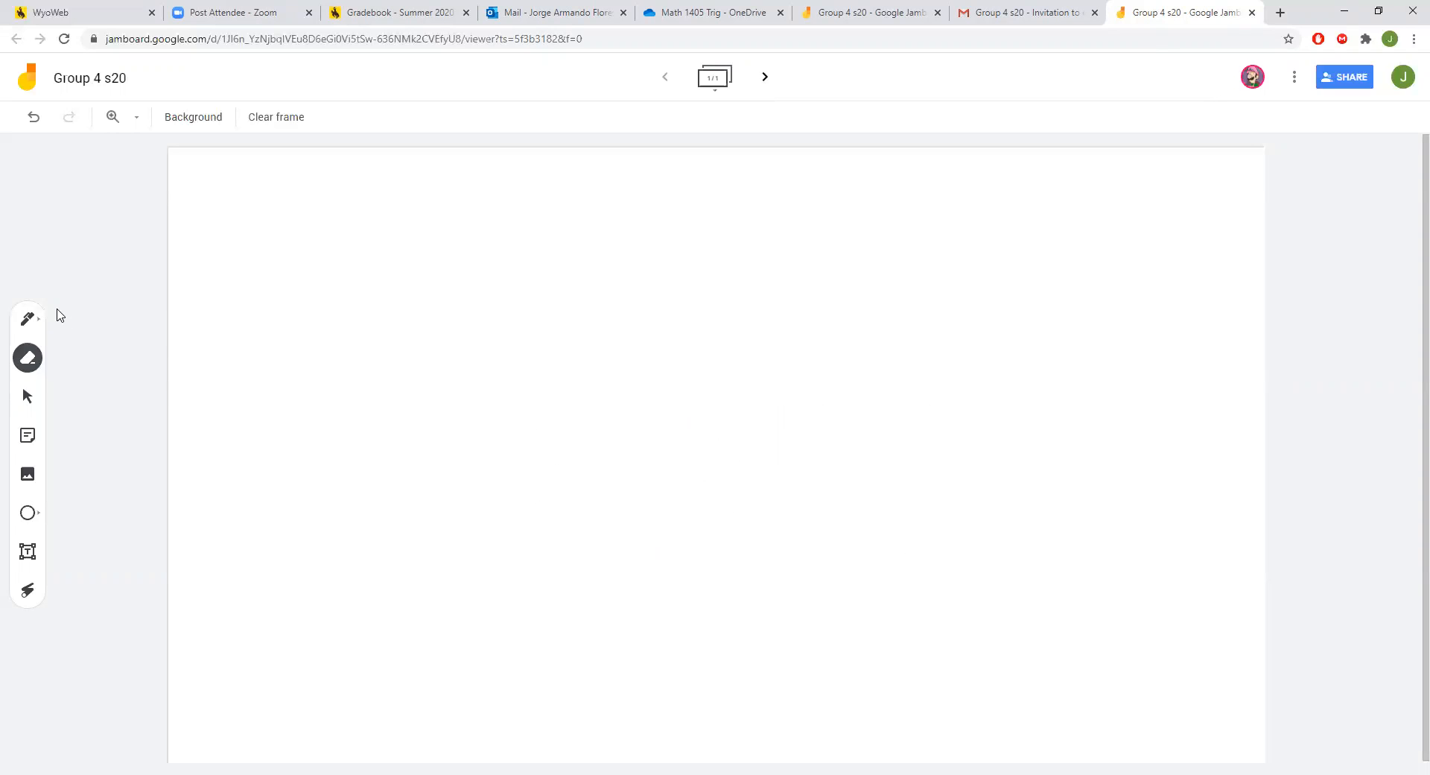
Draw a red wavy line across the top of the frame using the regular pen.
{"action": "left_click", "coordinate": [29, 326]}
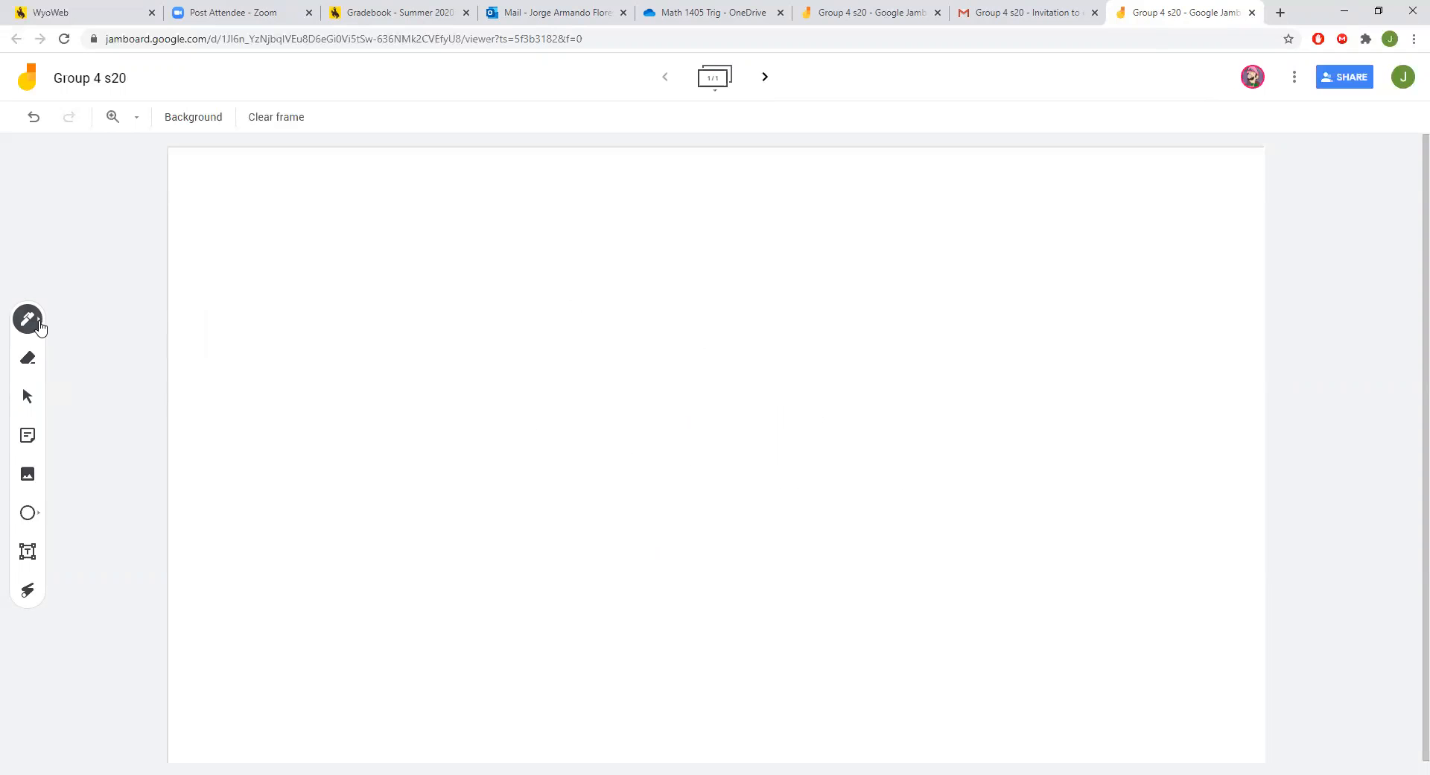
{"action": "left_click", "coordinate": [40, 326]}
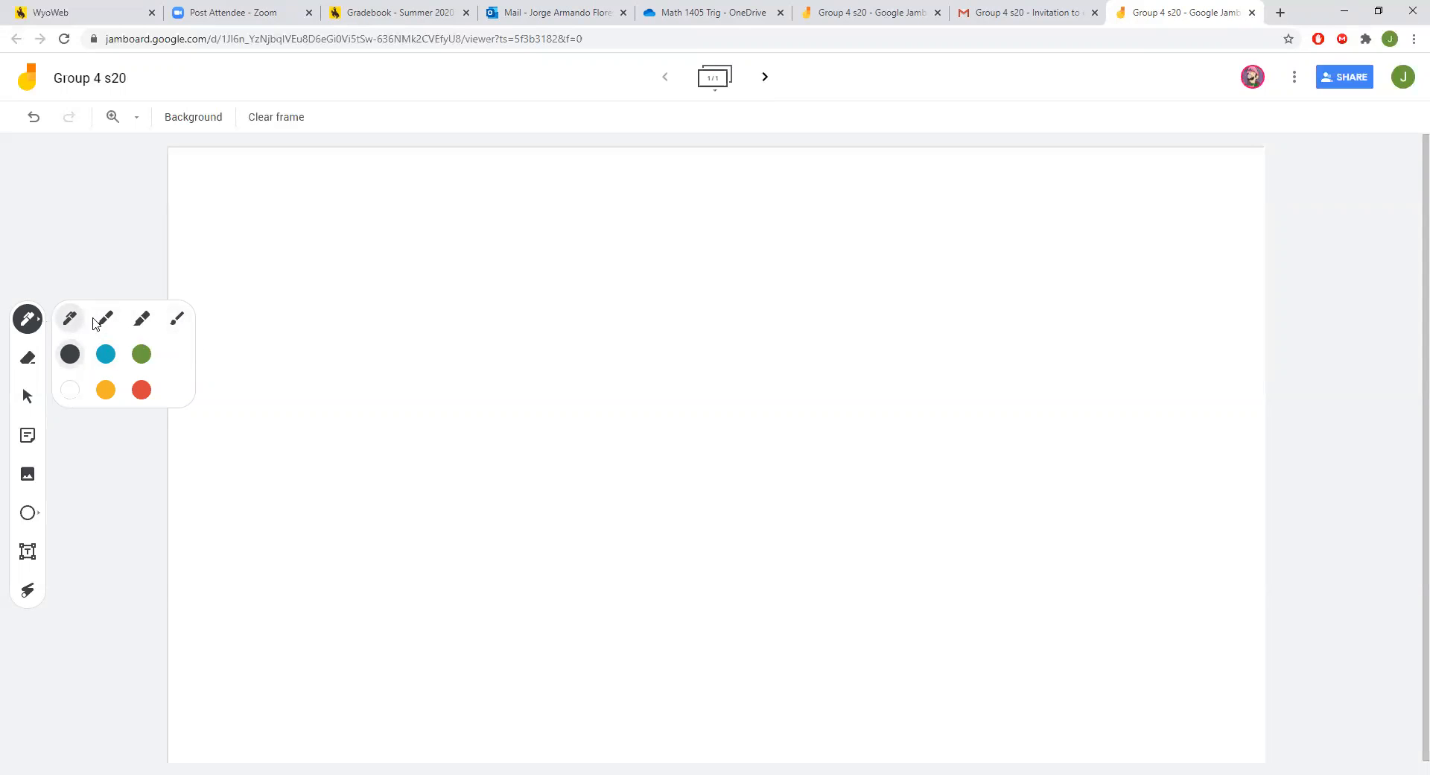
{"action": "left_click", "coordinate": [107, 320]}
{"action": "left_click", "coordinate": [69, 319]}
{"action": "left_click", "coordinate": [142, 390]}
{"action": "mouse_move", "coordinate": [305, 195]}
{"action": "left_mouse_down"}
{"action": "mouse_move", "coordinate": [405, 221]}
{"action": "mouse_move", "coordinate": [590, 211]}
{"action": "mouse_move", "coordinate": [862, 231]}
{"action": "mouse_move", "coordinate": [891, 309]}
{"action": "mouse_move", "coordinate": [923, 319]}
{"action": "mouse_move", "coordinate": [530, 297]}
{"action": "mouse_move", "coordinate": [779, 284]}
{"action": "left_mouse_up"}
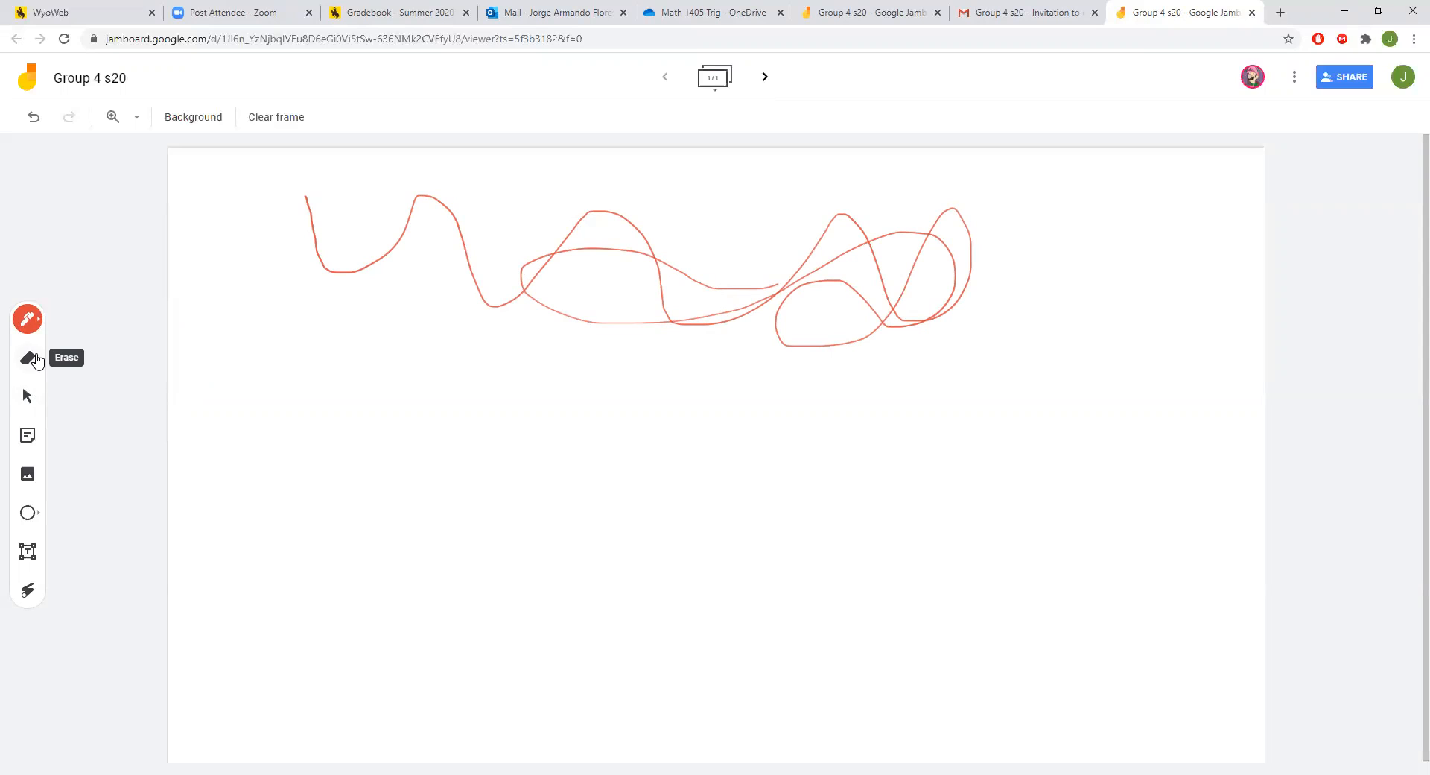
Erase the red wavy line from the frame in two eraser sweeps.
{"action": "left_click", "coordinate": [28, 359]}
{"action": "mouse_move", "coordinate": [307, 204]}
{"action": "left_mouse_down"}
{"action": "mouse_move", "coordinate": [591, 221]}
{"action": "mouse_move", "coordinate": [312, 234]}
{"action": "mouse_move", "coordinate": [399, 231]}
{"action": "left_mouse_up"}
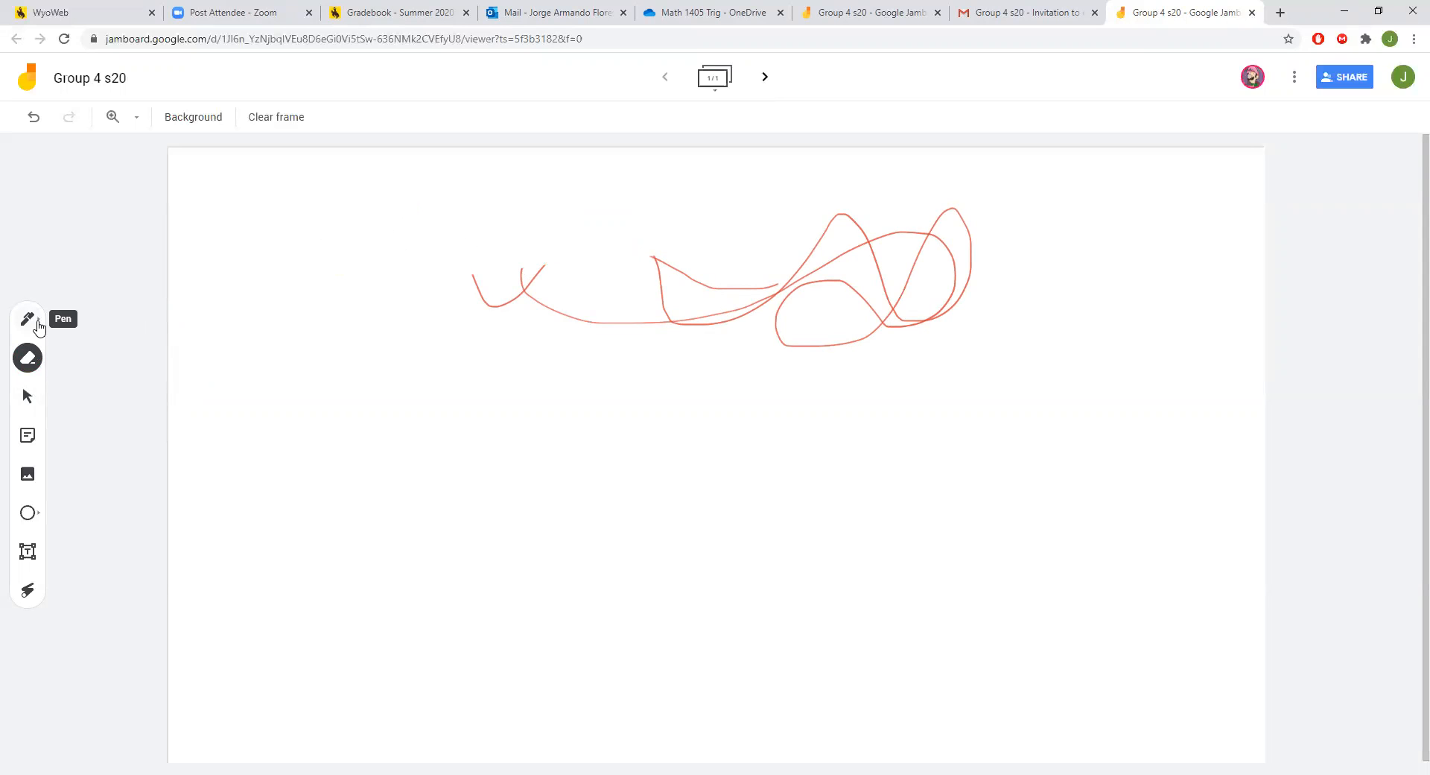
{"action": "mouse_move", "coordinate": [335, 342]}
{"action": "left_mouse_down"}
{"action": "mouse_move", "coordinate": [333, 262]}
{"action": "mouse_move", "coordinate": [313, 299]}
{"action": "mouse_move", "coordinate": [581, 291]}
{"action": "mouse_move", "coordinate": [642, 329]}
{"action": "mouse_move", "coordinate": [1003, 268]}
{"action": "mouse_move", "coordinate": [1096, 238]}
{"action": "mouse_move", "coordinate": [853, 177]}
{"action": "mouse_move", "coordinate": [323, 226]}
{"action": "mouse_move", "coordinate": [617, 236]}
{"action": "mouse_move", "coordinate": [580, 264]}
{"action": "left_mouse_up"}
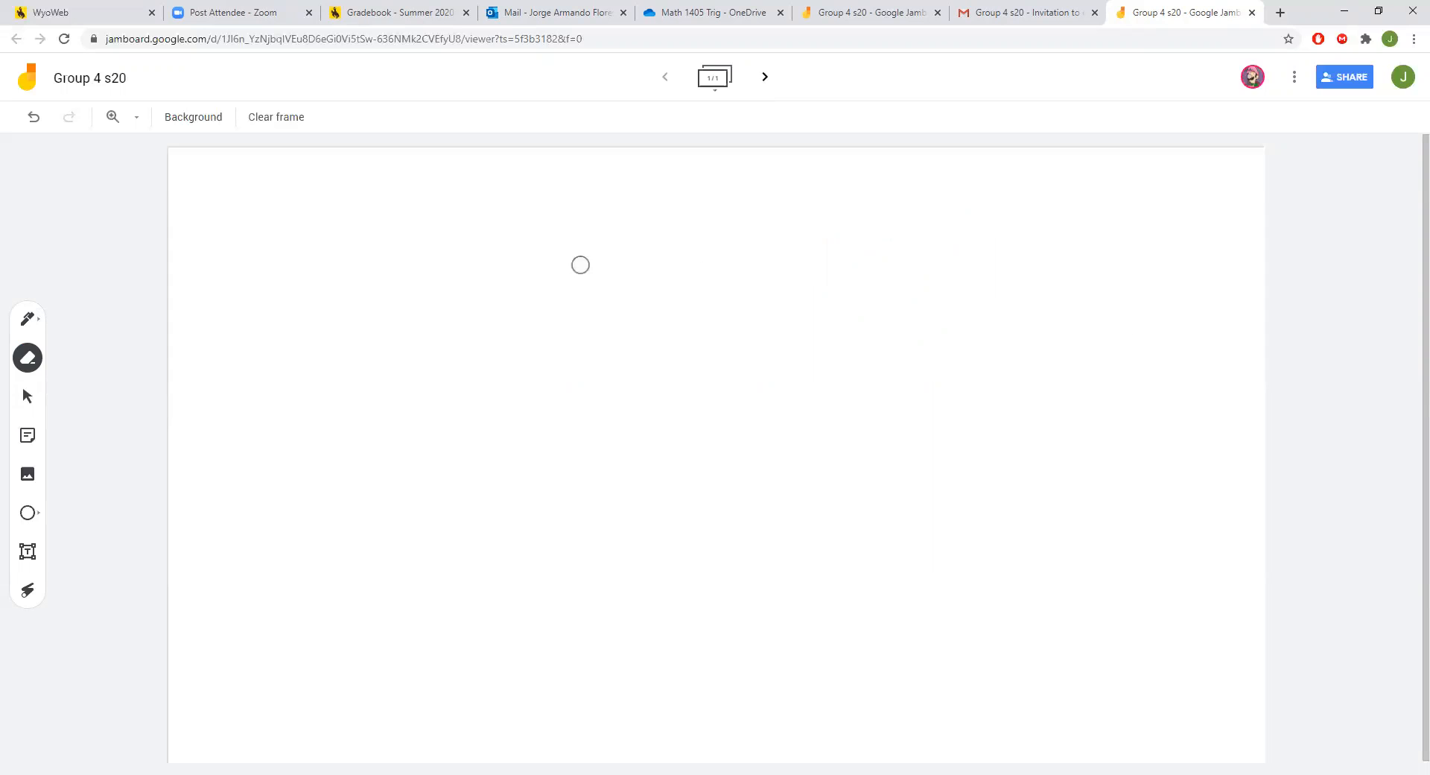
Check the pen options, switch to the Select tool, and start a new sticky note.
{"action": "left_click", "coordinate": [26, 321]}
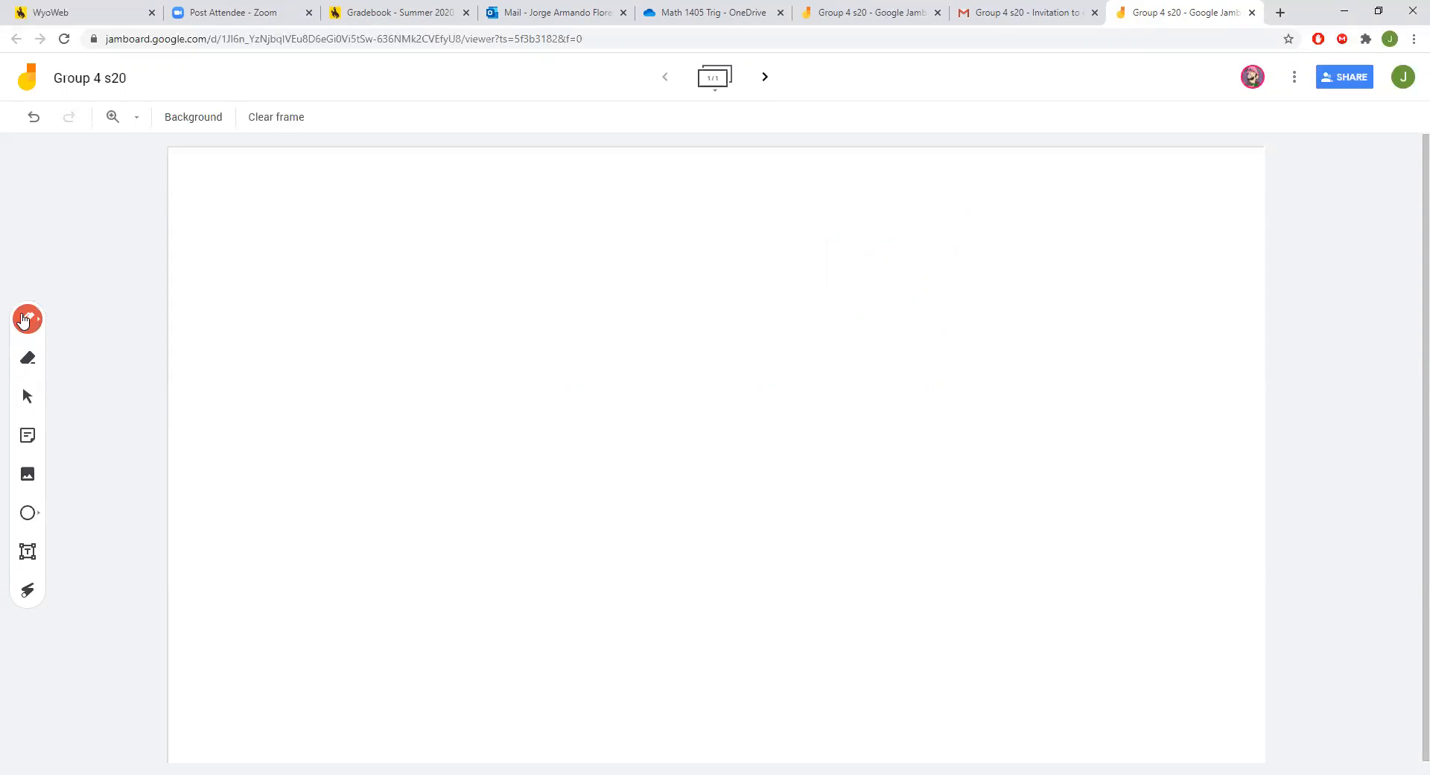
{"action": "left_click", "coordinate": [27, 321]}
{"action": "left_click", "coordinate": [28, 320]}
{"action": "left_click", "coordinate": [27, 398]}
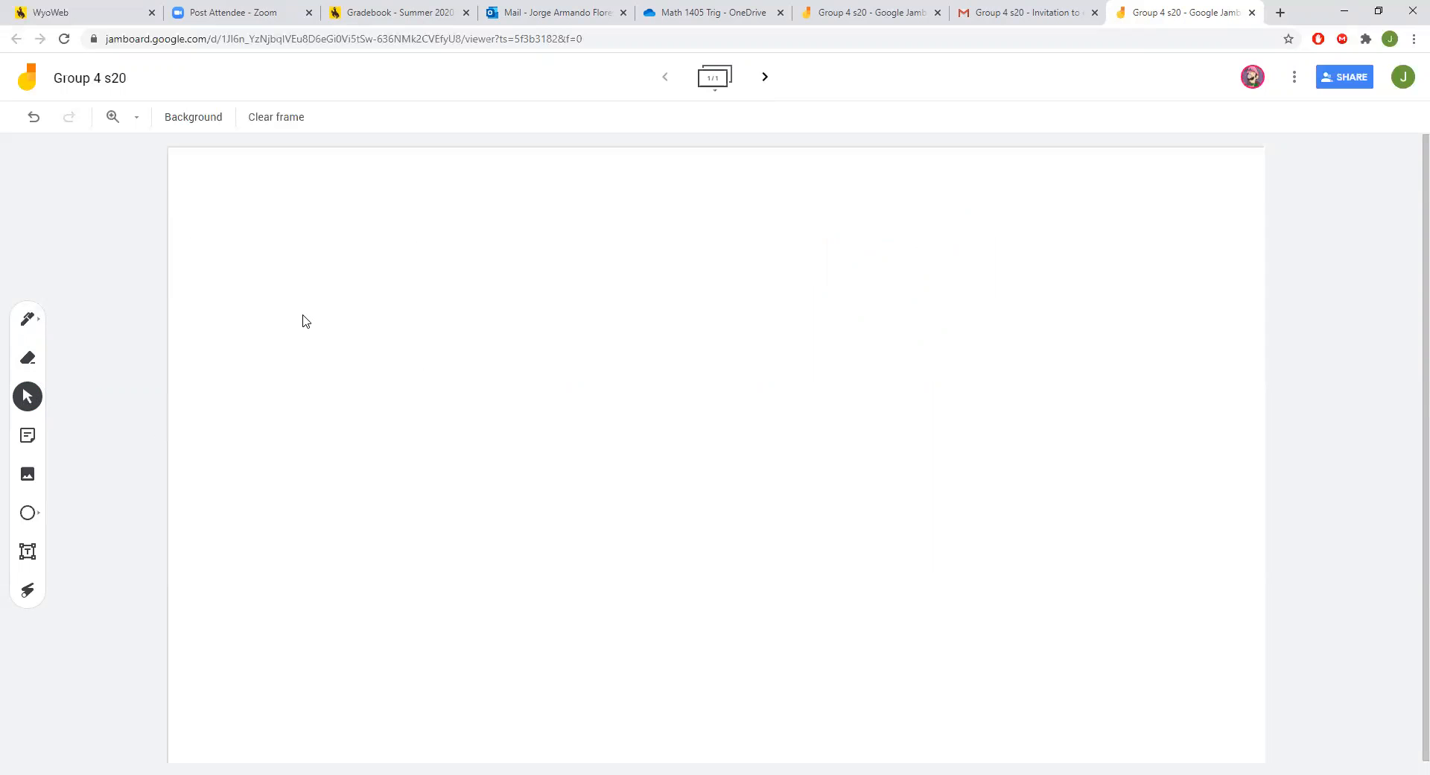
{"action": "left_click", "coordinate": [39, 445]}
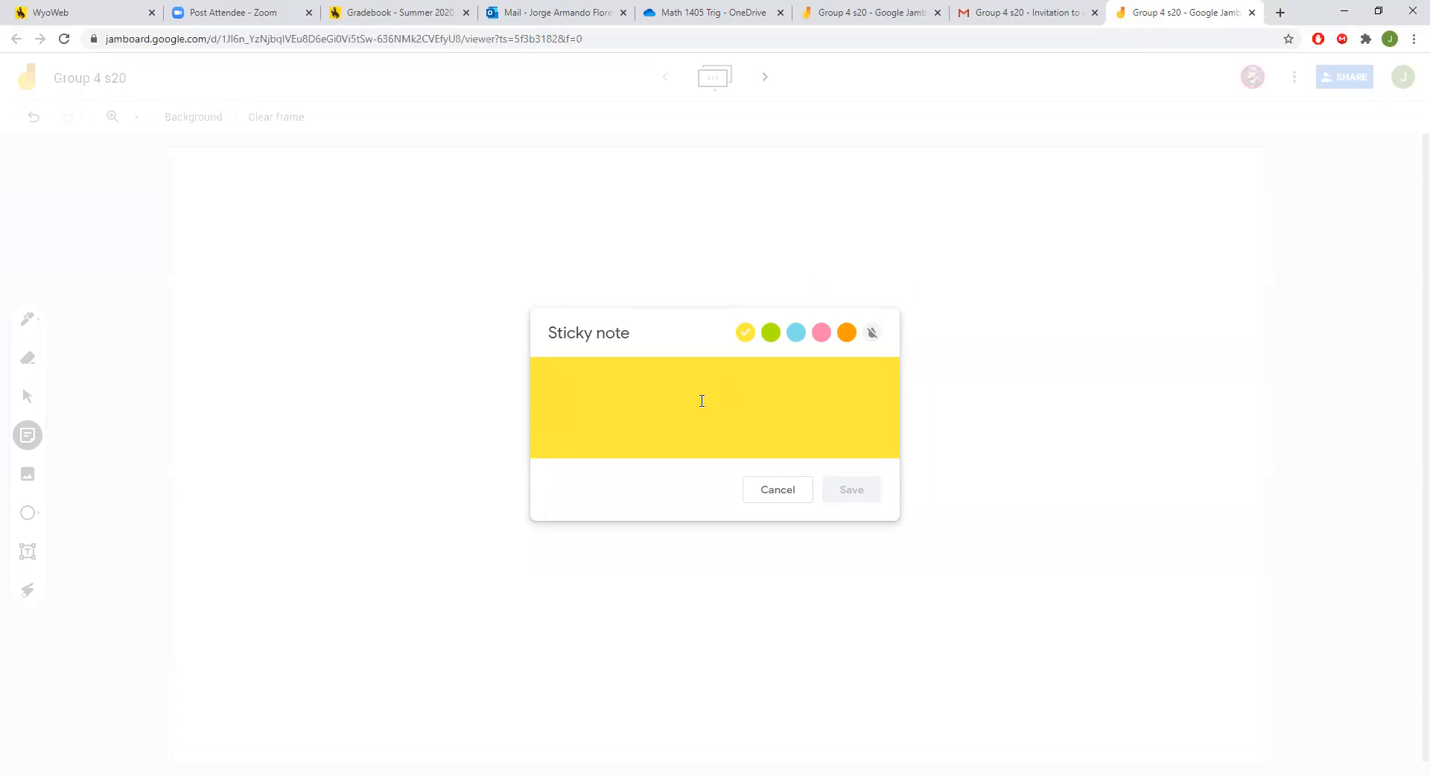
Write 'The value should be 76' on a sticky note, trying the colours and settling on green.
{"action": "type", "text": "The va"}
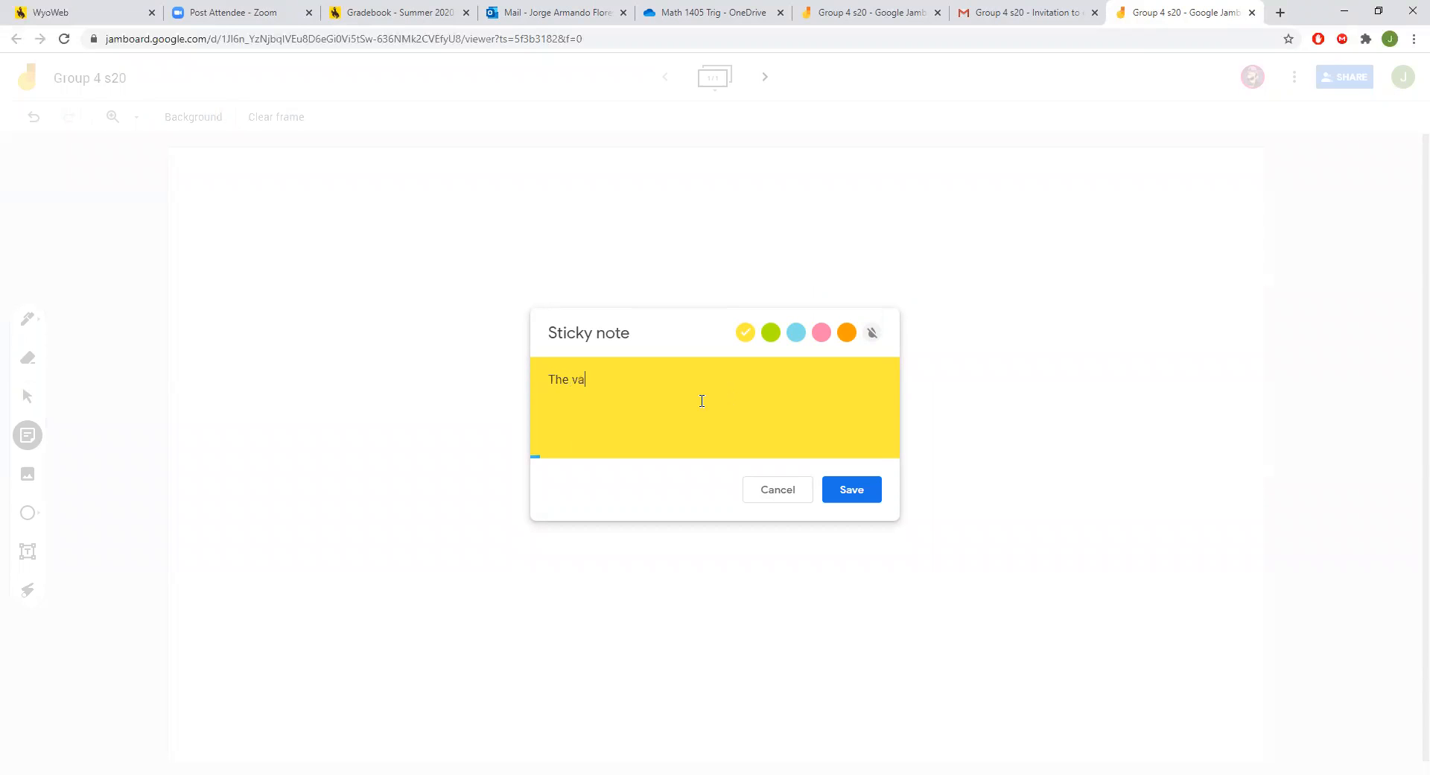
{"action": "type", "text": "lue should be 76"}
{"action": "left_click", "coordinate": [772, 333]}
{"action": "left_click", "coordinate": [796, 333]}
{"action": "left_click", "coordinate": [821, 333]}
{"action": "left_click", "coordinate": [846, 333]}
{"action": "left_click", "coordinate": [871, 333]}
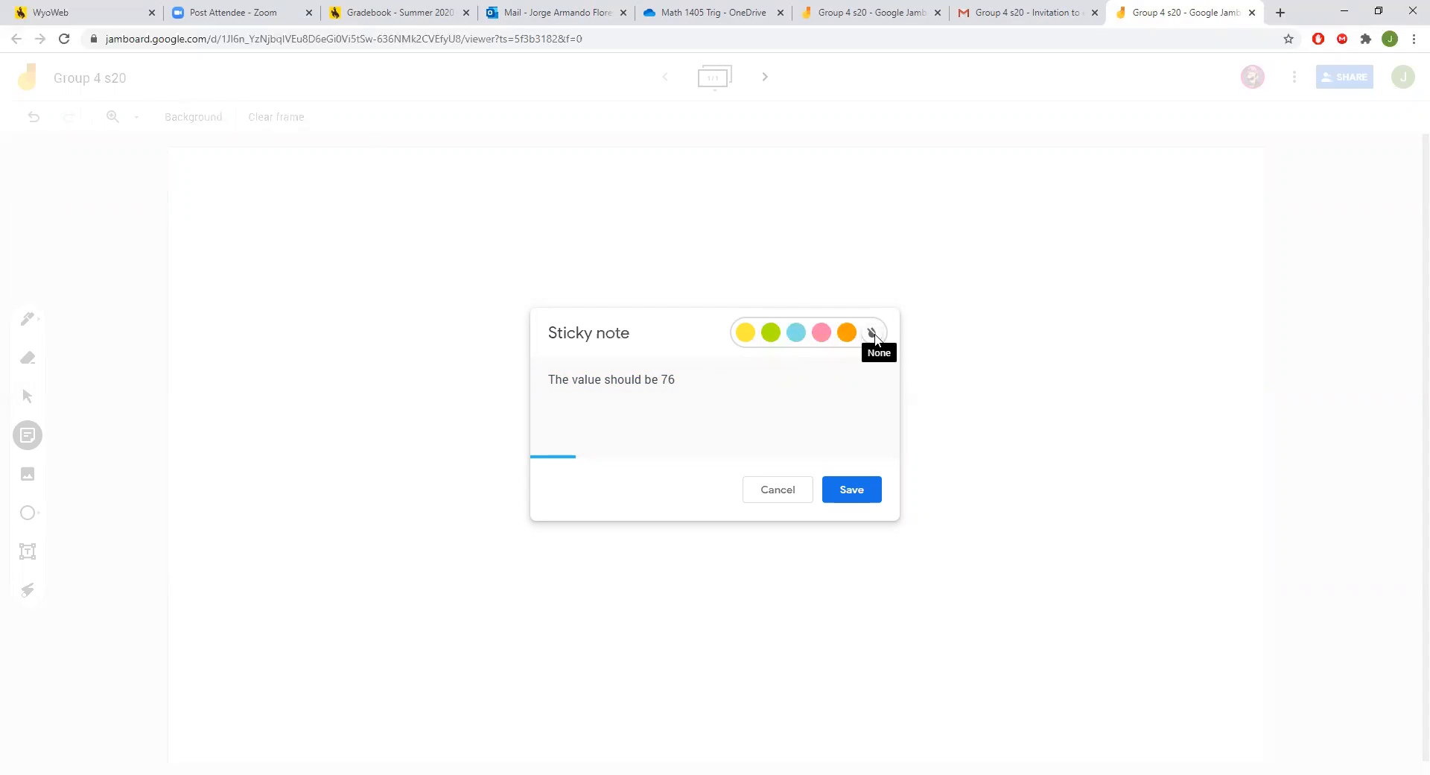
{"action": "left_click", "coordinate": [746, 333]}
{"action": "left_click", "coordinate": [771, 332]}
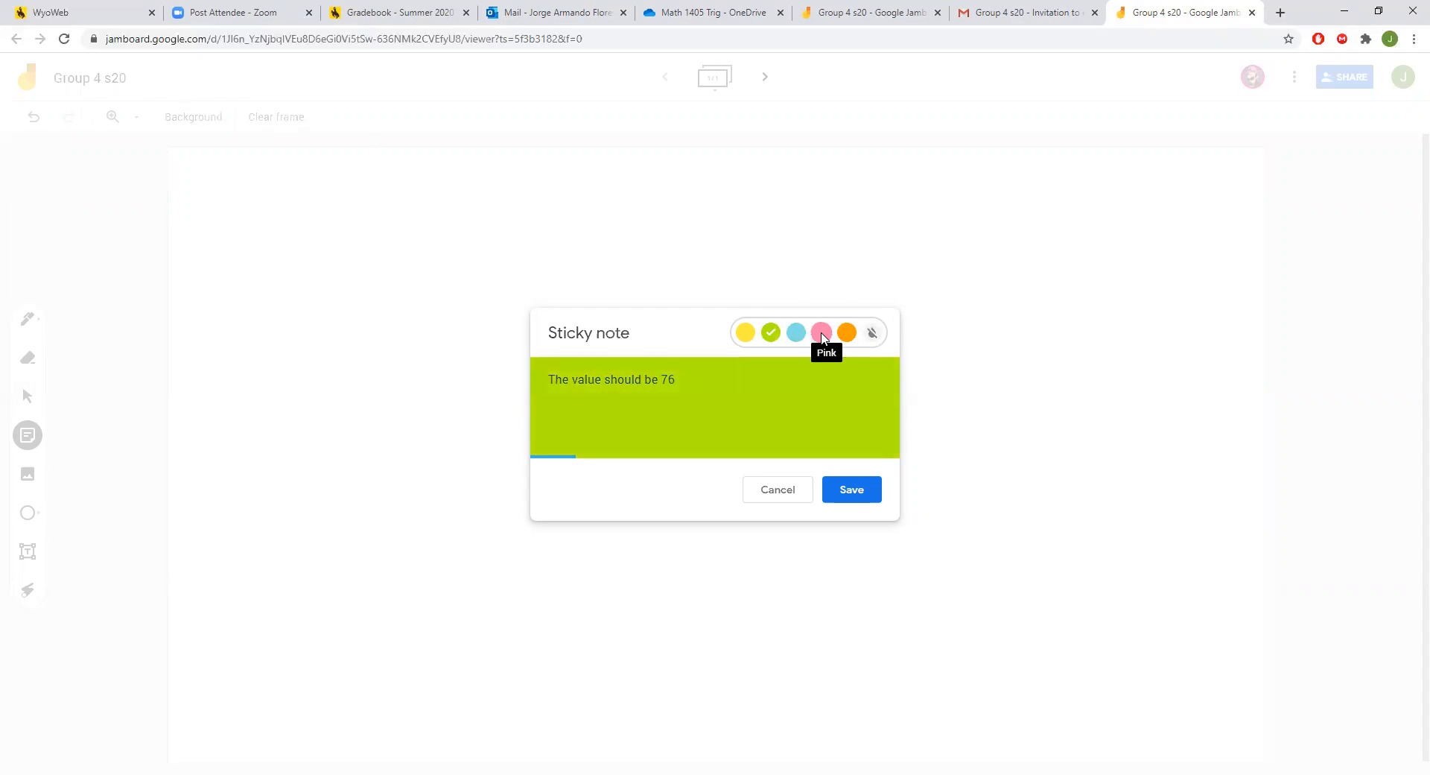
Save the green note, discard the extra empty note, and reposition the note on the frame.
{"action": "left_click", "coordinate": [862, 494]}
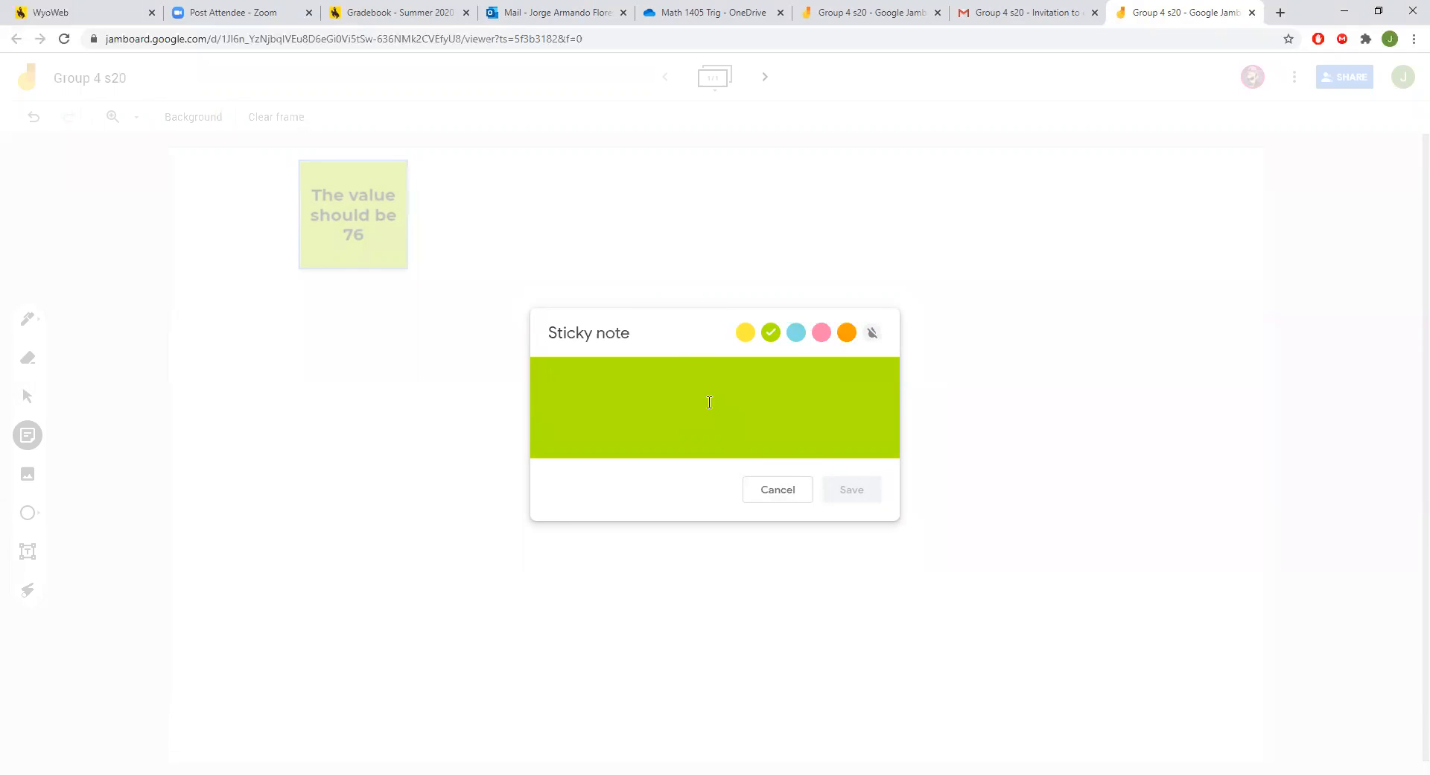
{"action": "left_click", "coordinate": [790, 486]}
{"action": "left_click_drag", "start_coordinate": [368, 170], "coordinate": [583, 230]}
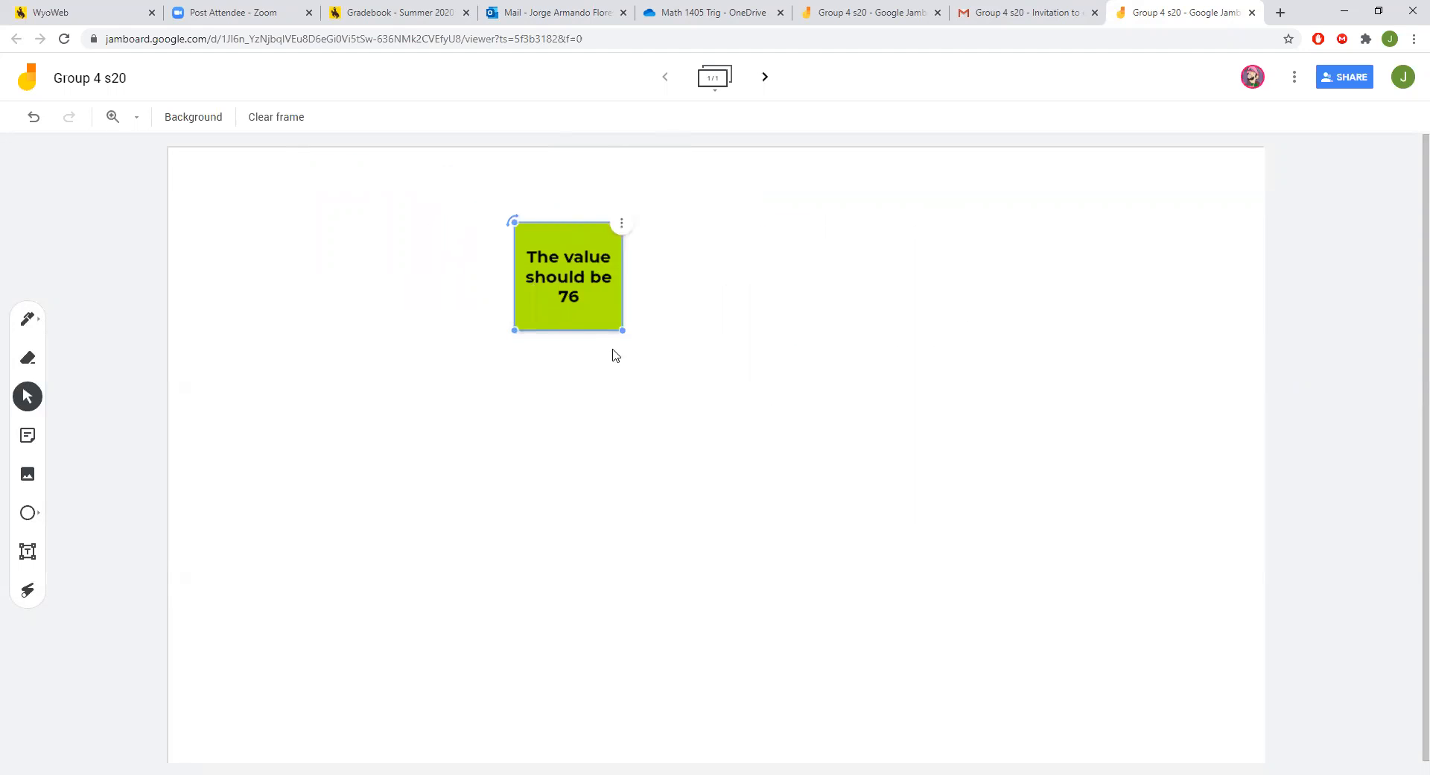
{"action": "left_click_drag", "start_coordinate": [621, 330], "coordinate": [633, 246]}
{"action": "left_click", "coordinate": [625, 225]}
{"action": "left_click", "coordinate": [630, 231]}
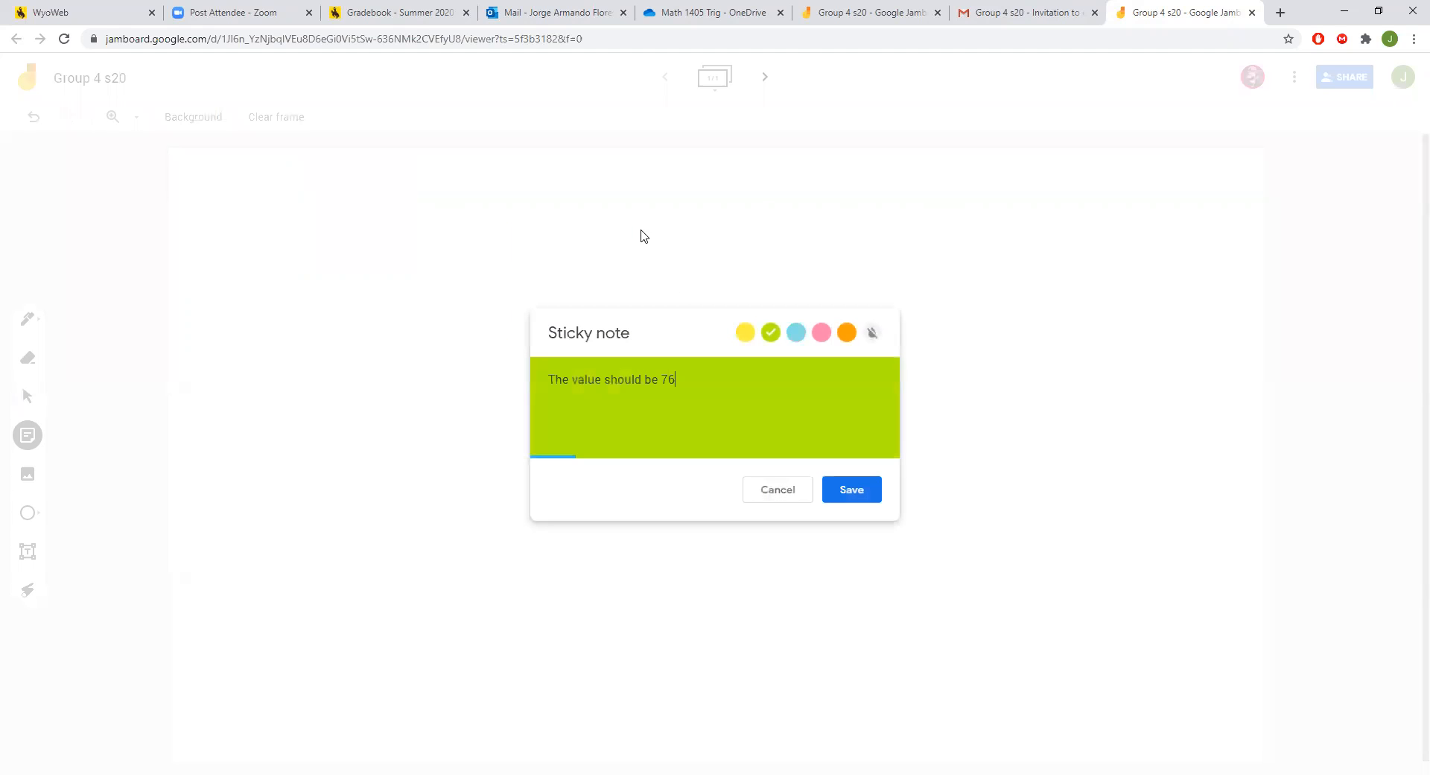
{"action": "left_click", "coordinate": [779, 491]}
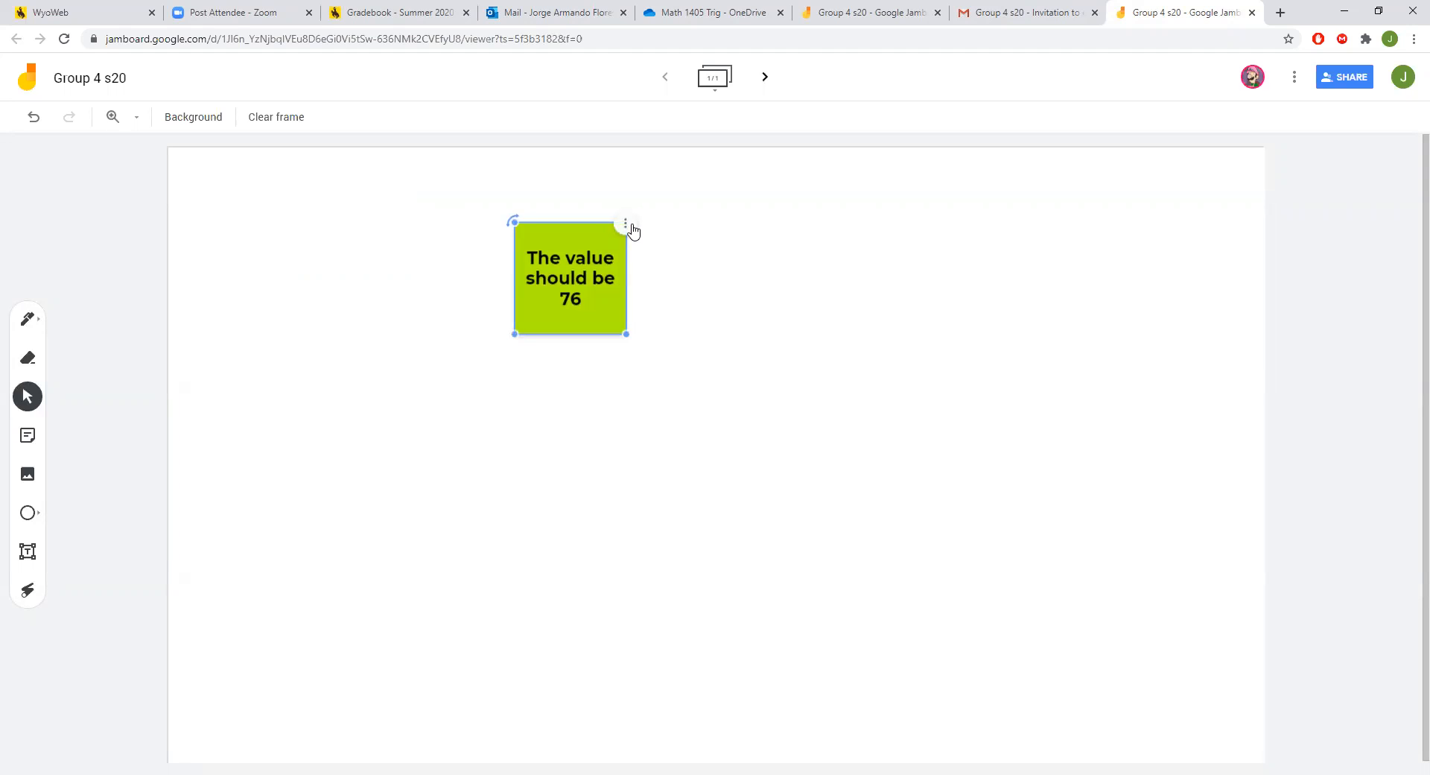
{"action": "left_click", "coordinate": [625, 226]}
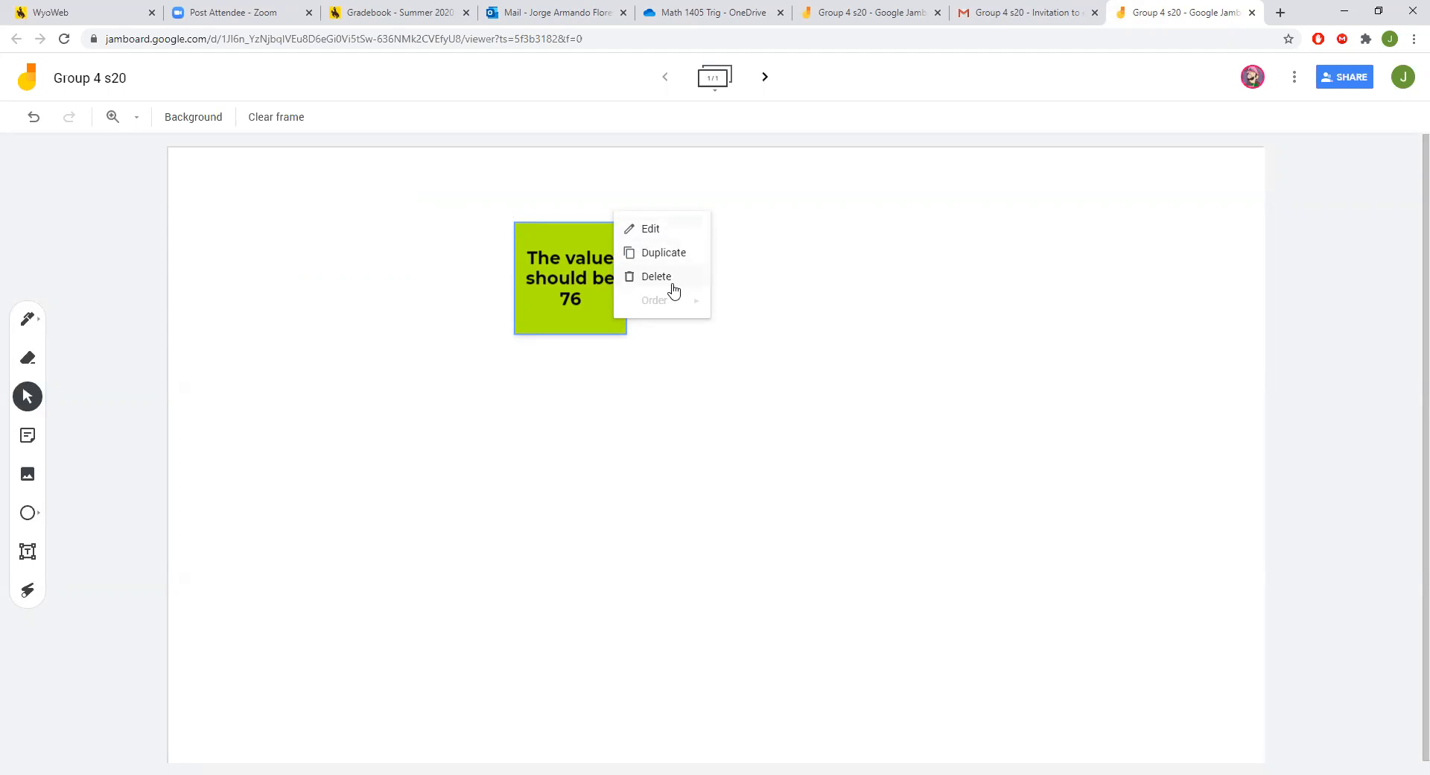
{"action": "left_click", "coordinate": [649, 230]}
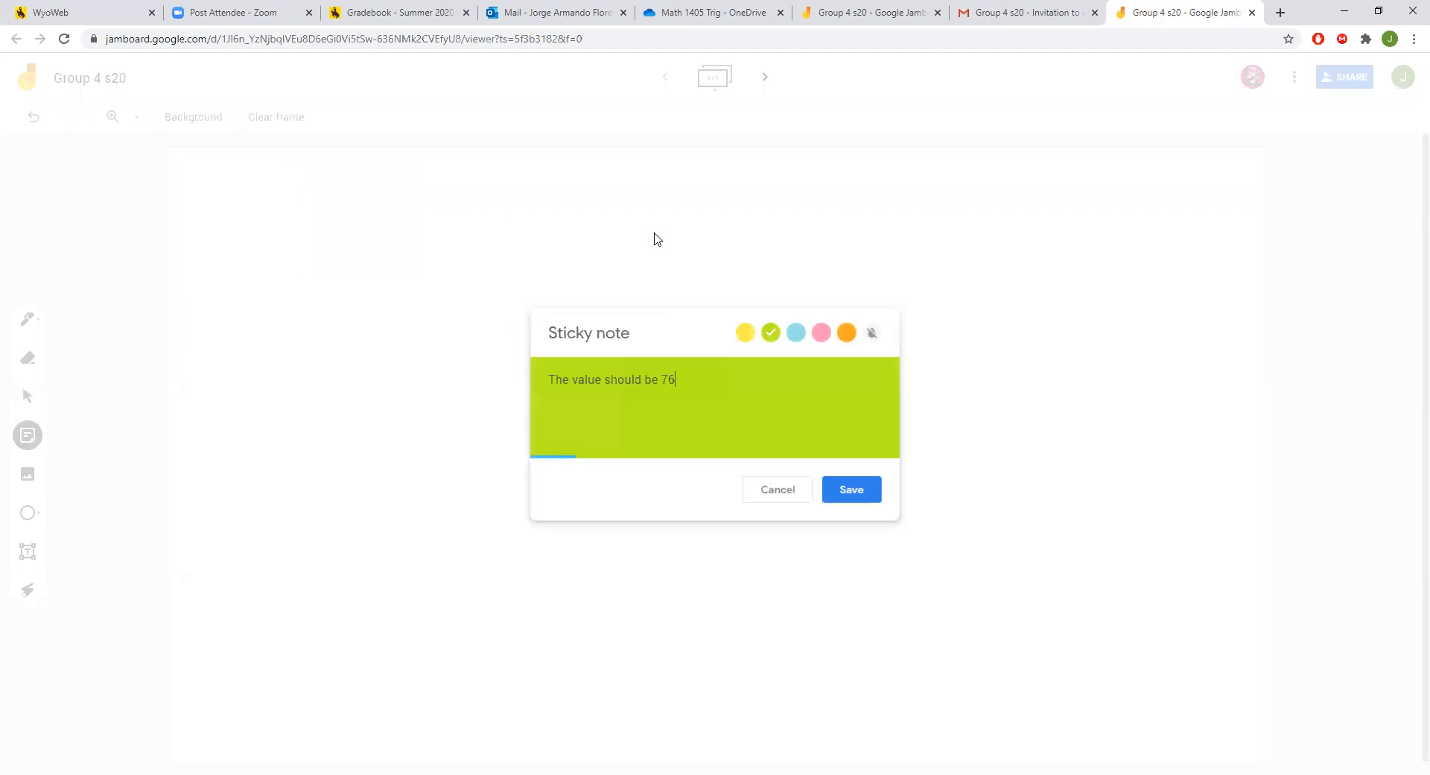
{"action": "left_click", "coordinate": [778, 490]}
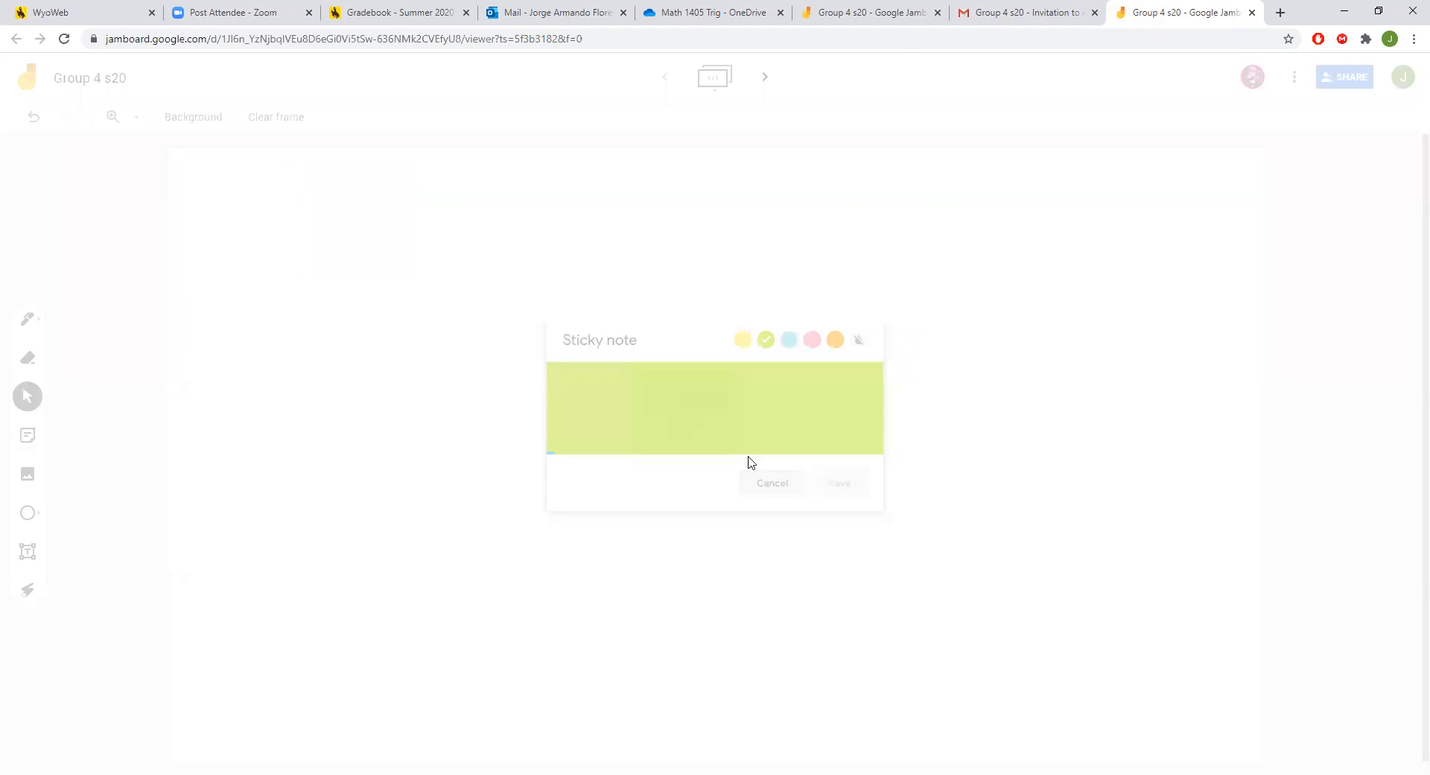
{"action": "left_click", "coordinate": [624, 251]}
{"action": "left_click", "coordinate": [626, 224]}
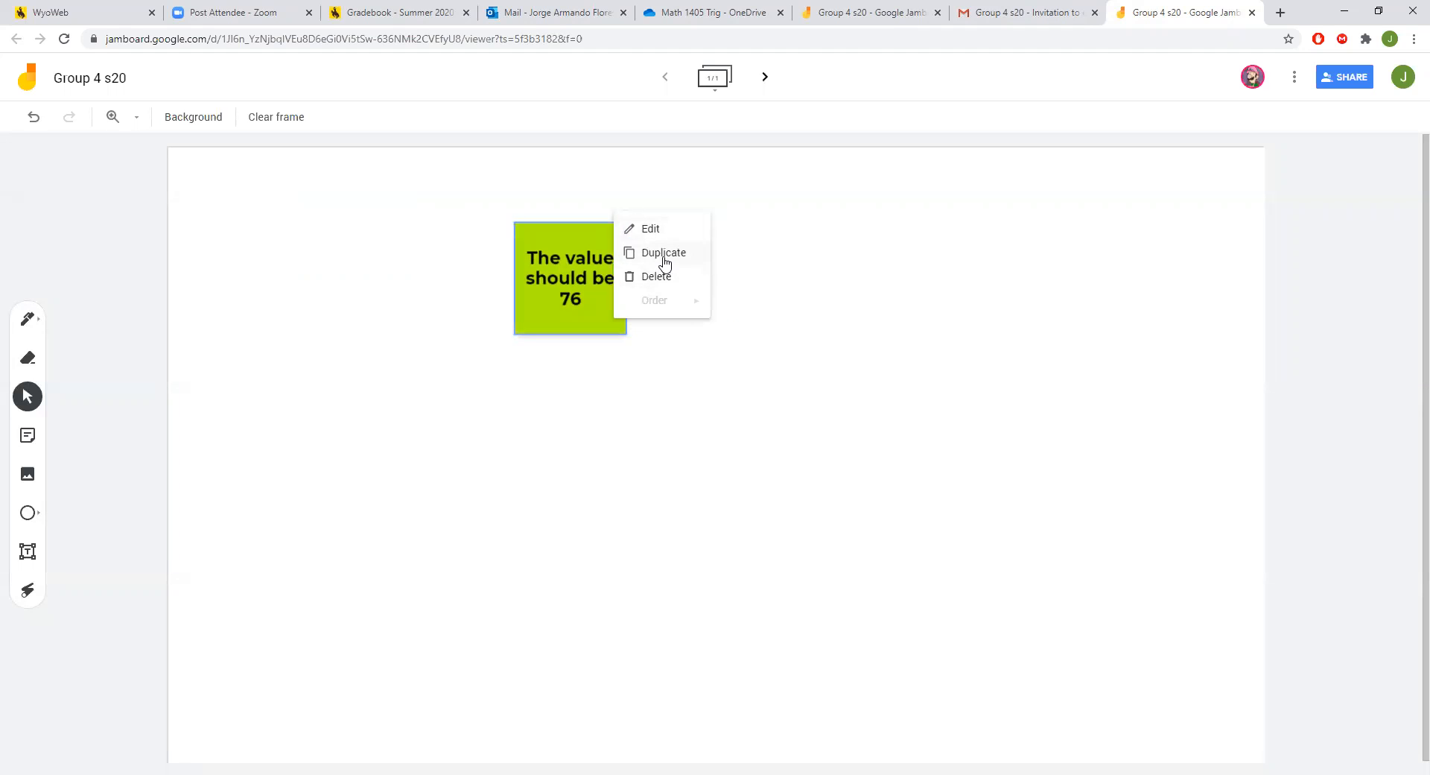
{"action": "left_click", "coordinate": [661, 254]}
{"action": "left_click", "coordinate": [654, 254]}
{"action": "left_click", "coordinate": [680, 304]}
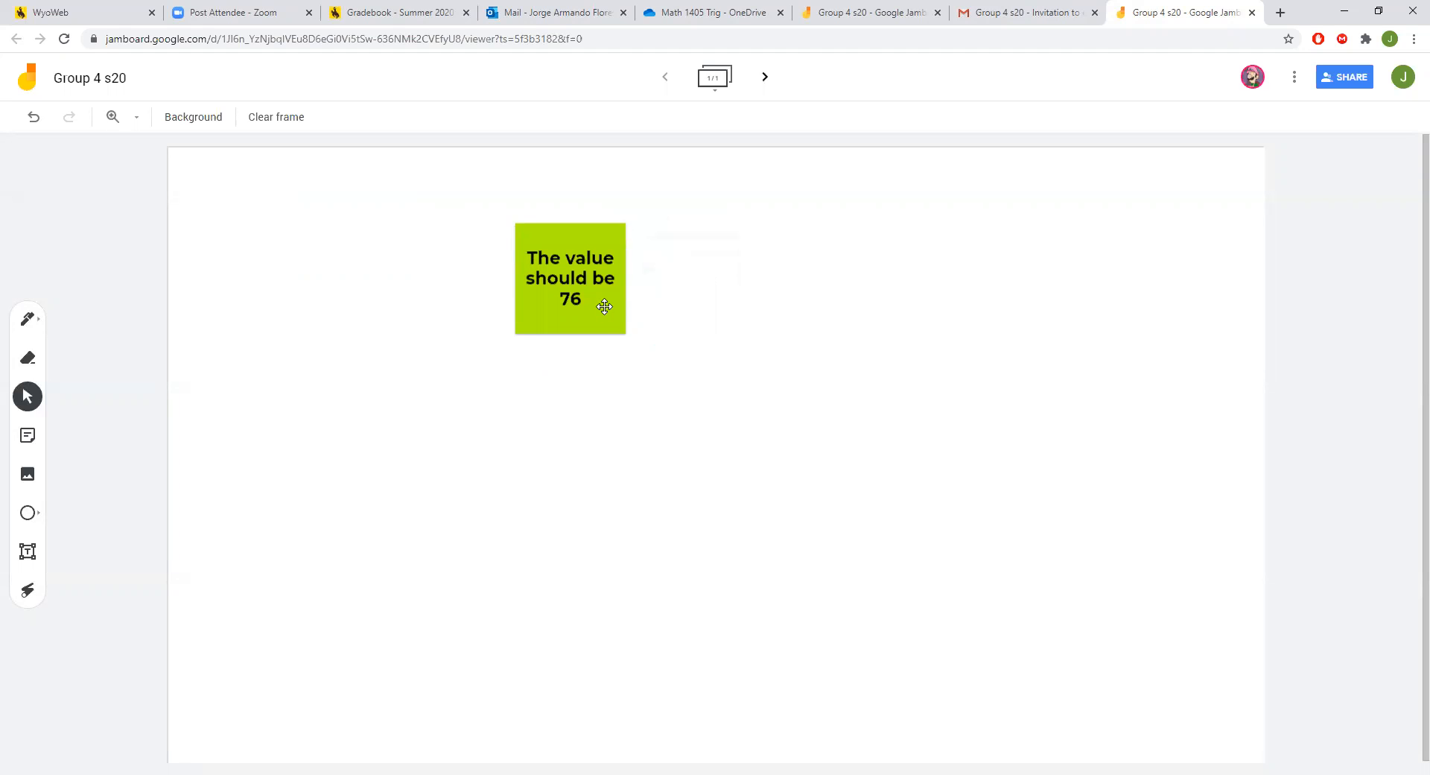
{"action": "double_click", "coordinate": [604, 307]}
{"action": "left_click", "coordinate": [834, 490]}
{"action": "left_click", "coordinate": [592, 300]}
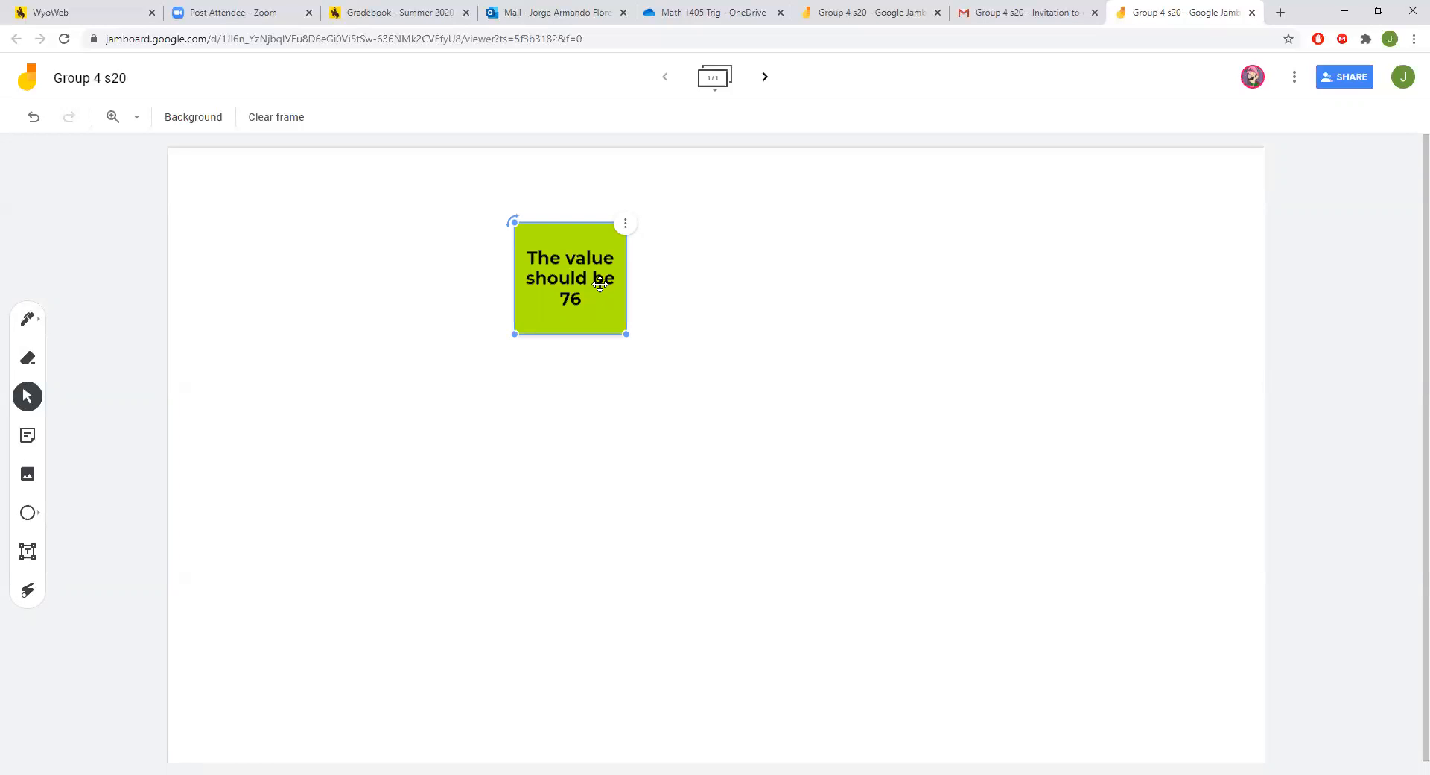
Move the green 'The value should be 76' note toward the frame's upper left and open Add image.
{"action": "left_click_drag", "start_coordinate": [577, 278], "coordinate": [448, 292]}
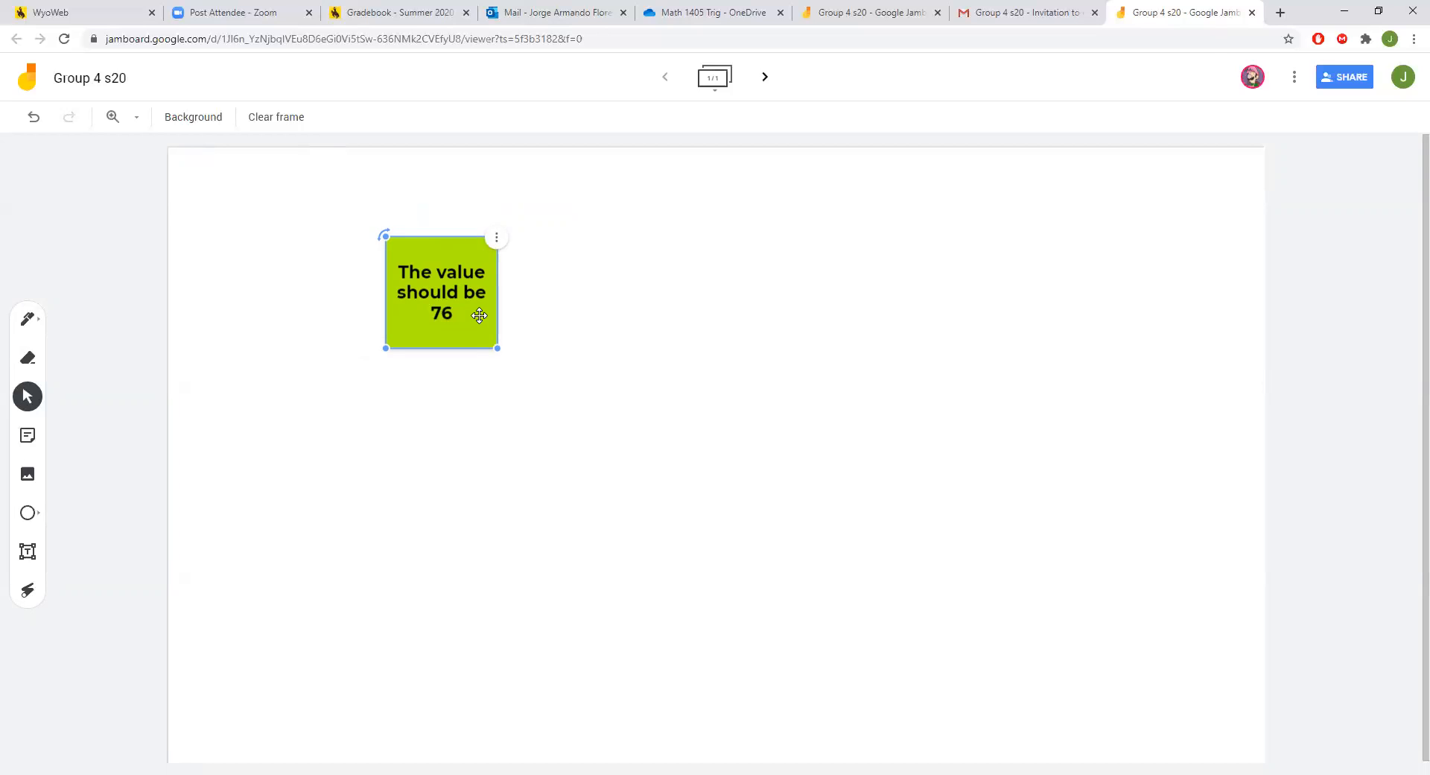
{"action": "left_click", "coordinate": [73, 491]}
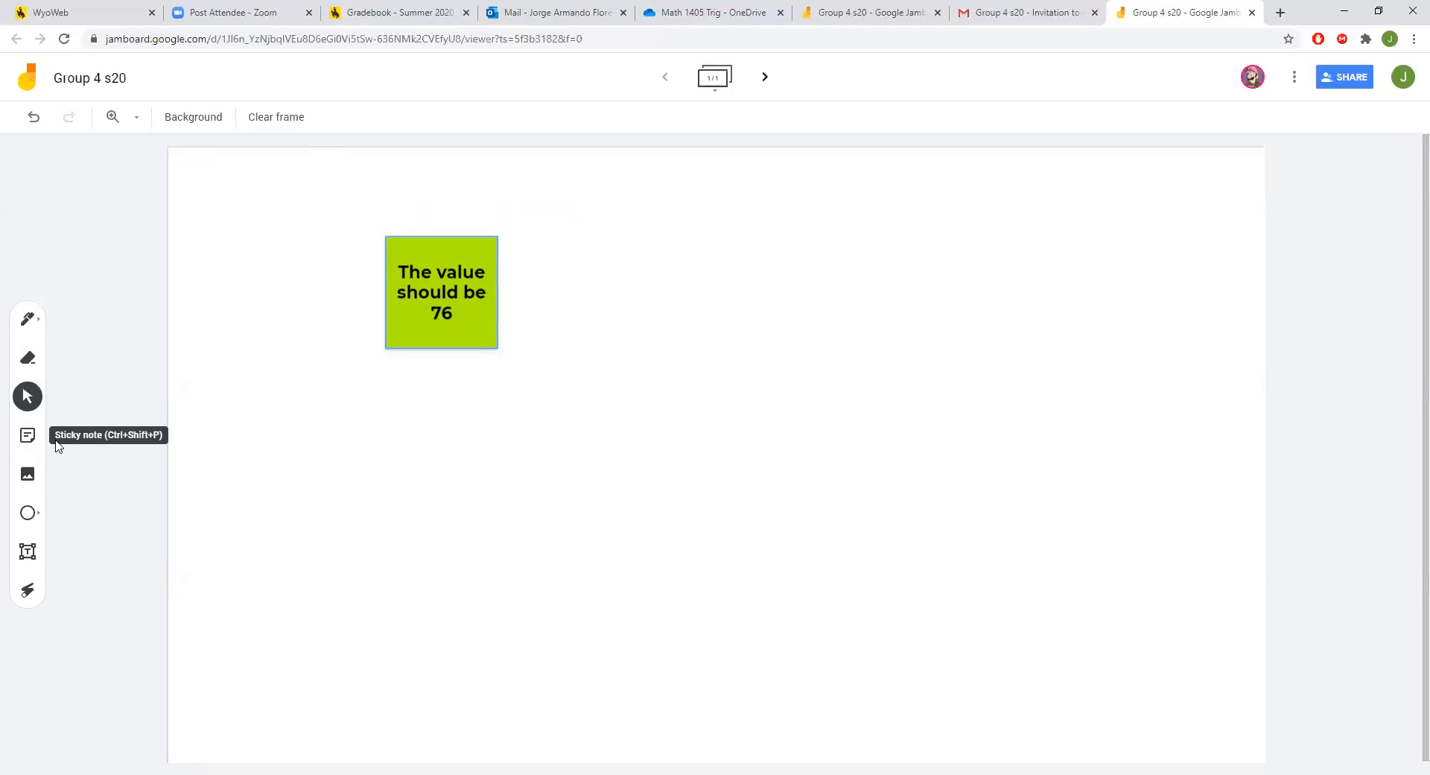
{"action": "left_click", "coordinate": [31, 481]}
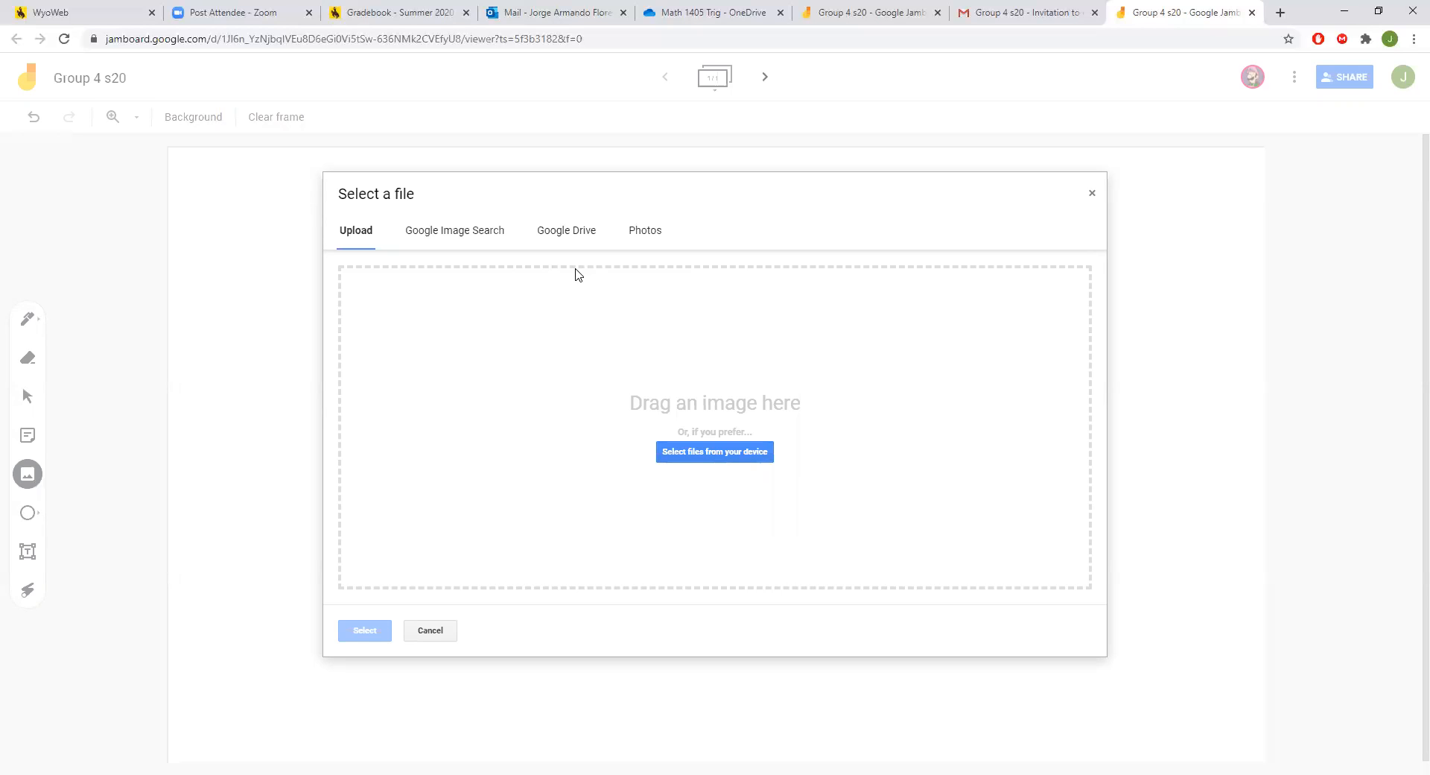
Dismiss the 'Select a file' dialog without inserting any image.
{"action": "left_click", "coordinate": [1093, 195]}
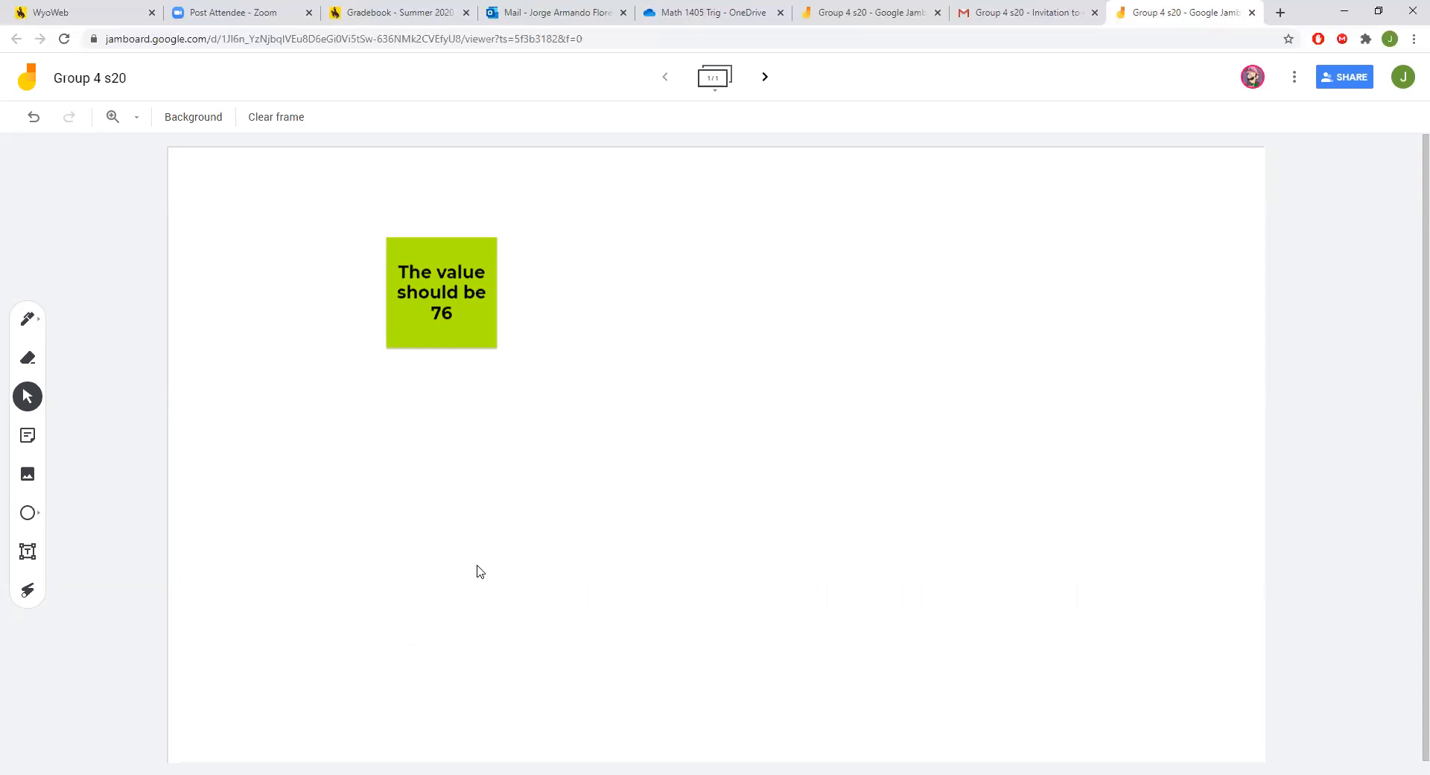
{"action": "left_click", "coordinate": [34, 325]}
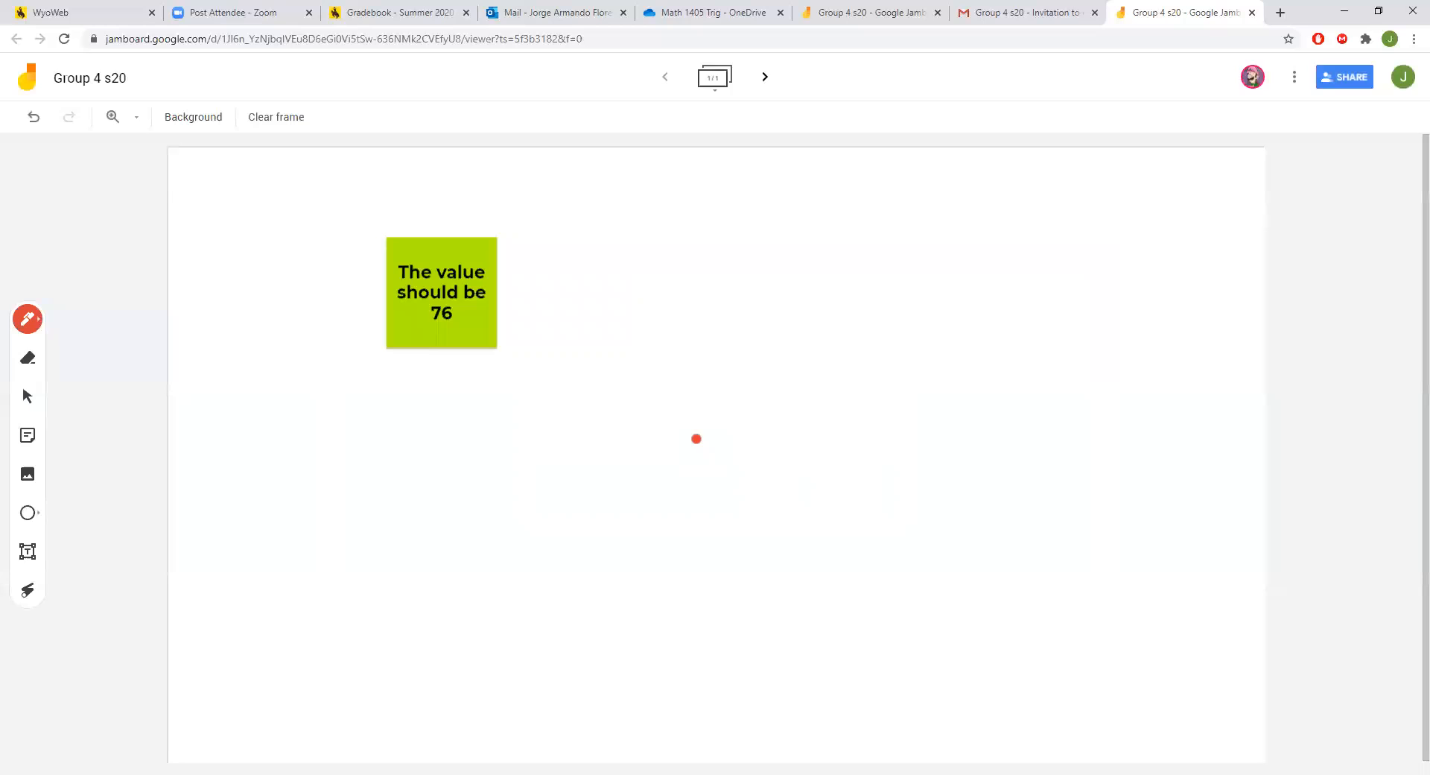
Draw a red squiggle right of the note and a handwritten 'v =' line below it.
{"action": "mouse_move", "coordinate": [641, 297]}
{"action": "left_mouse_down"}
{"action": "mouse_move", "coordinate": [655, 354]}
{"action": "mouse_move", "coordinate": [700, 373]}
{"action": "mouse_move", "coordinate": [821, 286]}
{"action": "mouse_move", "coordinate": [755, 295]}
{"action": "left_mouse_up"}
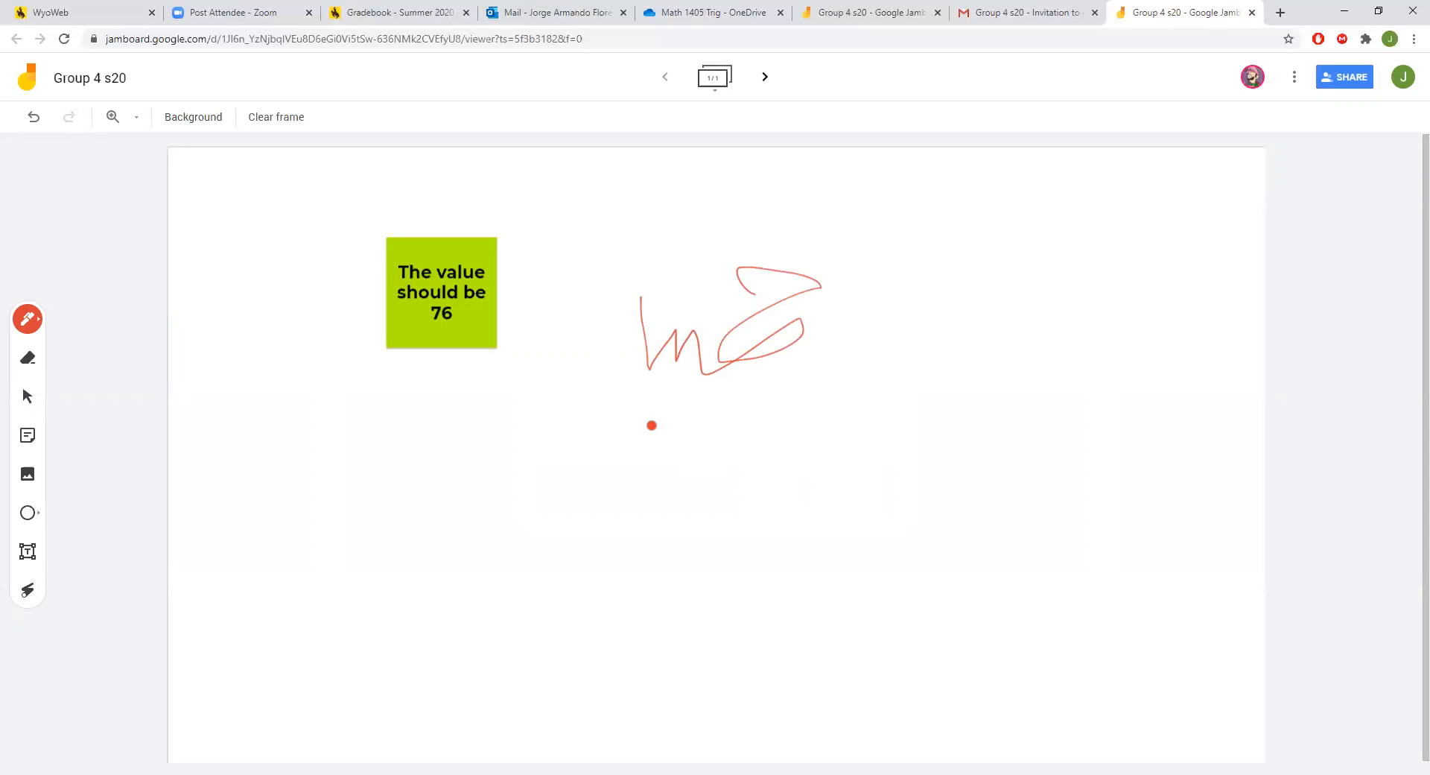
{"action": "mouse_move", "coordinate": [659, 418]}
{"action": "left_mouse_down"}
{"action": "mouse_move", "coordinate": [661, 463]}
{"action": "mouse_move", "coordinate": [700, 422]}
{"action": "mouse_move", "coordinate": [702, 451]}
{"action": "mouse_move", "coordinate": [746, 402]}
{"action": "mouse_move", "coordinate": [825, 419]}
{"action": "left_mouse_up"}
{"action": "mouse_move", "coordinate": [820, 423]}
{"action": "left_mouse_down"}
{"action": "mouse_move", "coordinate": [847, 421]}
{"action": "mouse_move", "coordinate": [854, 455]}
{"action": "mouse_move", "coordinate": [877, 446]}
{"action": "left_mouse_up"}
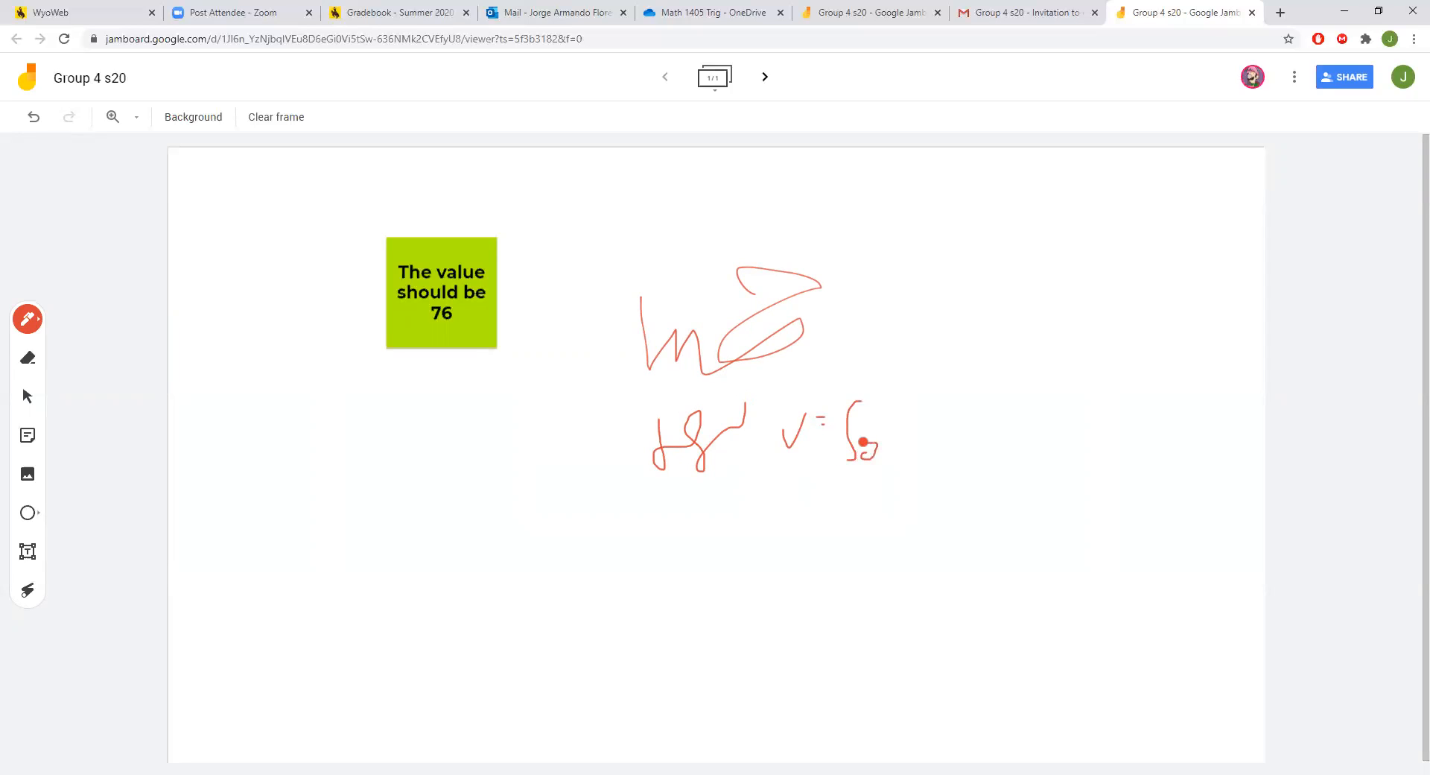
{"action": "left_click_drag", "start_coordinate": [865, 388], "coordinate": [873, 404]}
{"action": "left_click", "coordinate": [20, 485]}
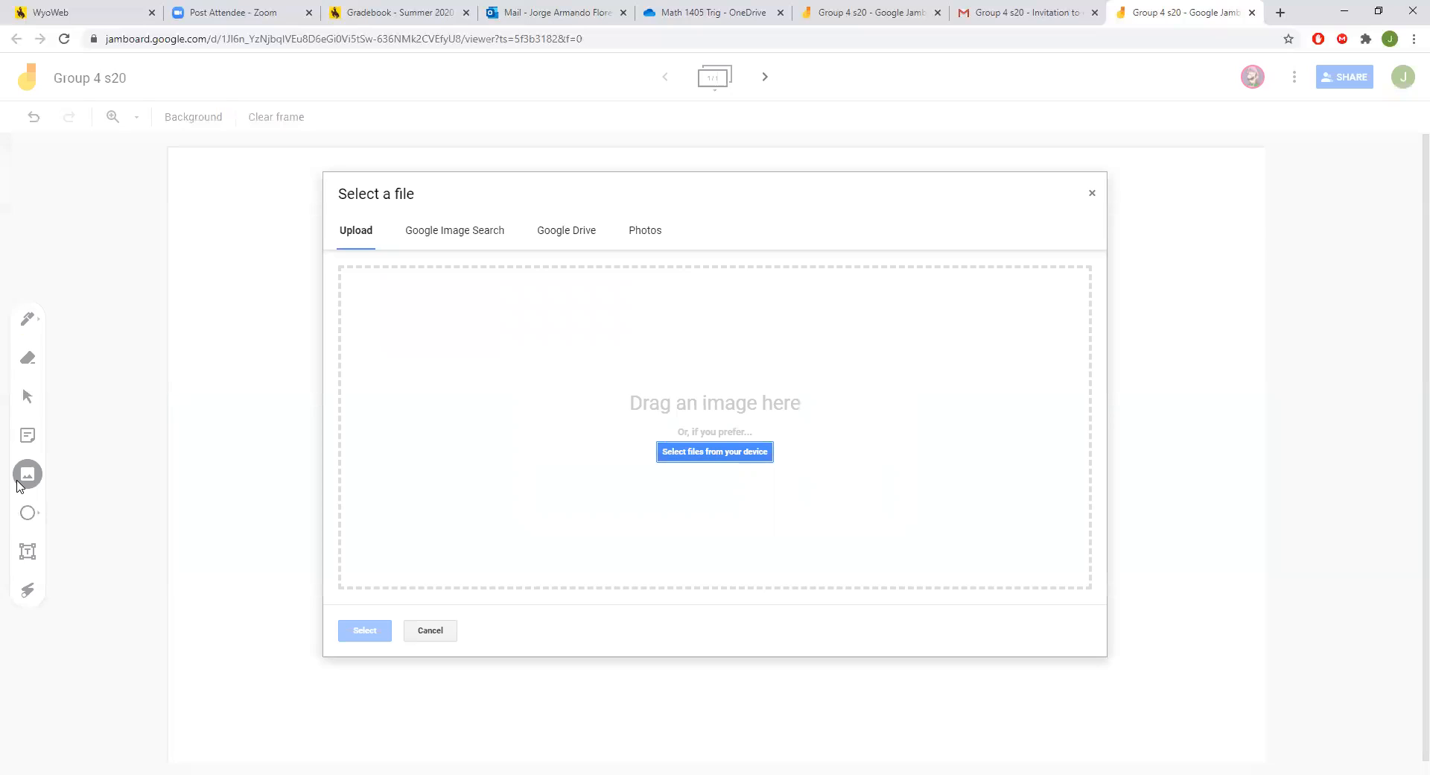
{"action": "left_click", "coordinate": [555, 236]}
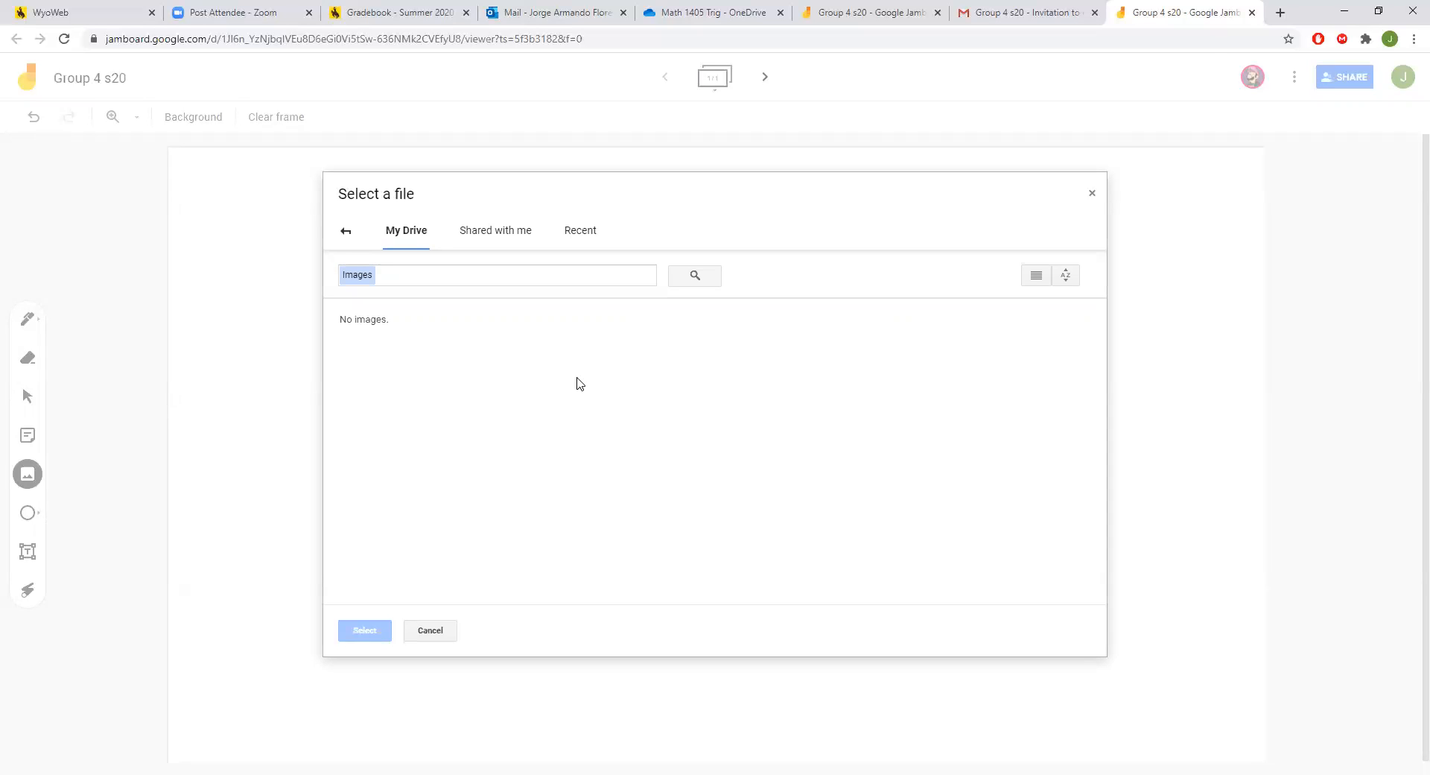
{"action": "left_click", "coordinate": [1092, 195]}
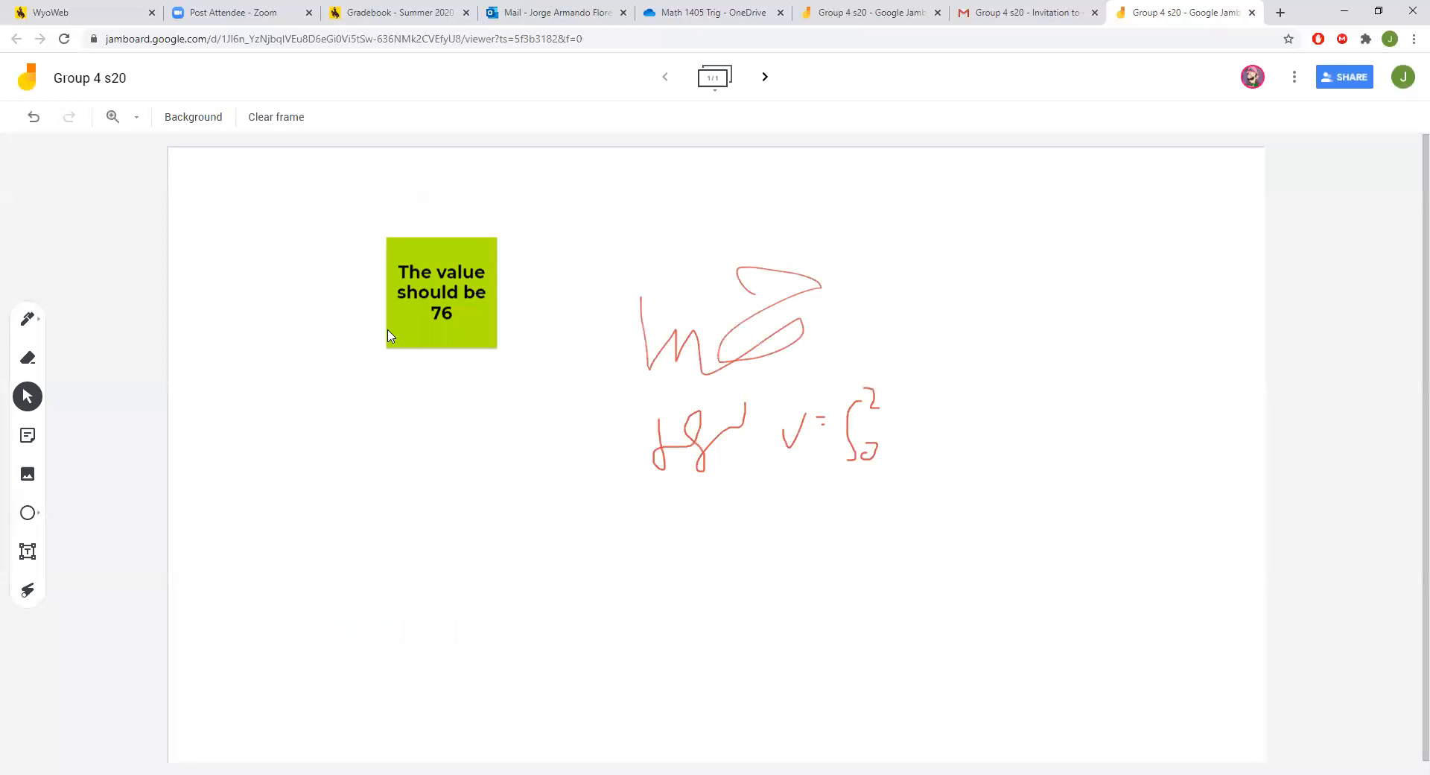
{"action": "left_click", "coordinate": [34, 324]}
{"action": "left_click", "coordinate": [30, 360]}
{"action": "left_click", "coordinate": [28, 435]}
{"action": "left_click", "coordinate": [779, 493]}
{"action": "left_click", "coordinate": [23, 484]}
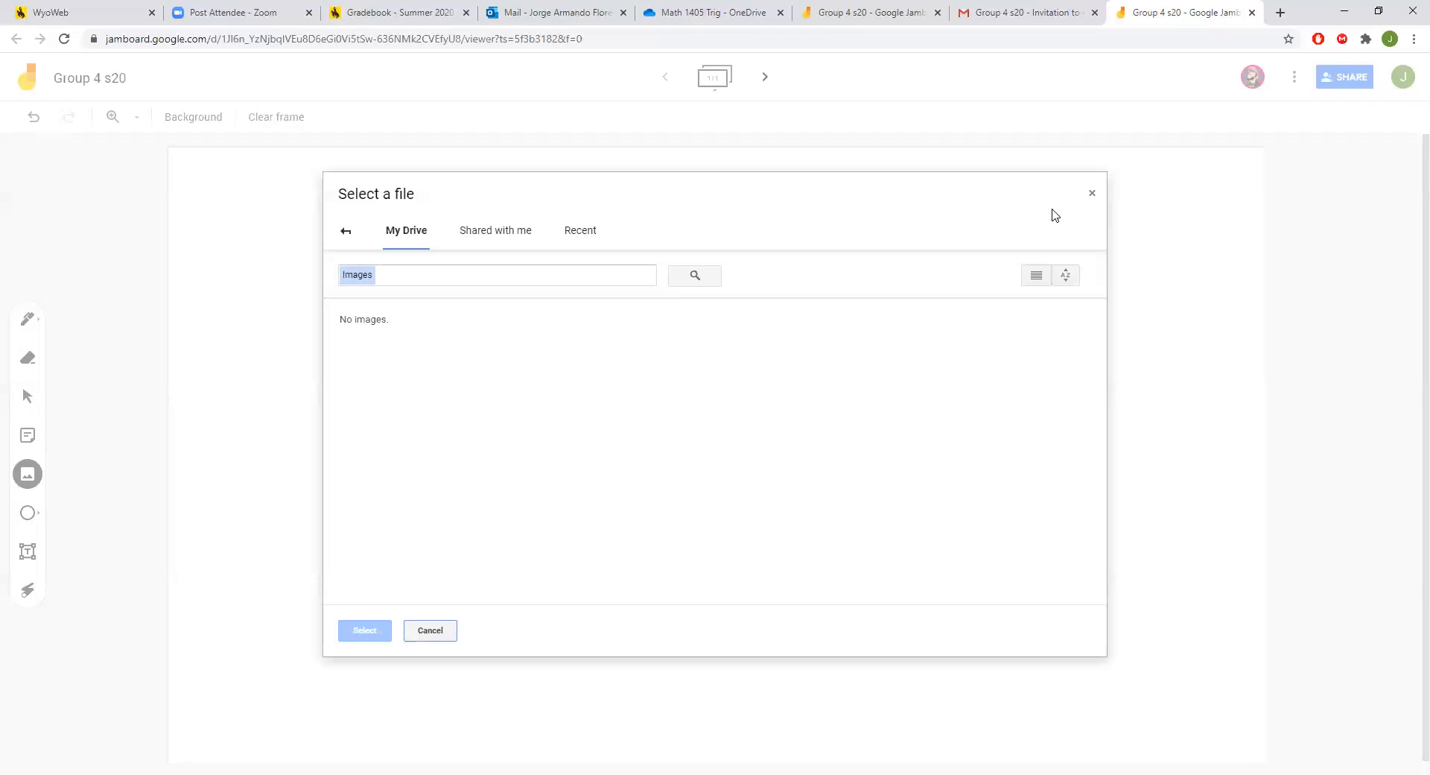
{"action": "left_click", "coordinate": [1093, 193]}
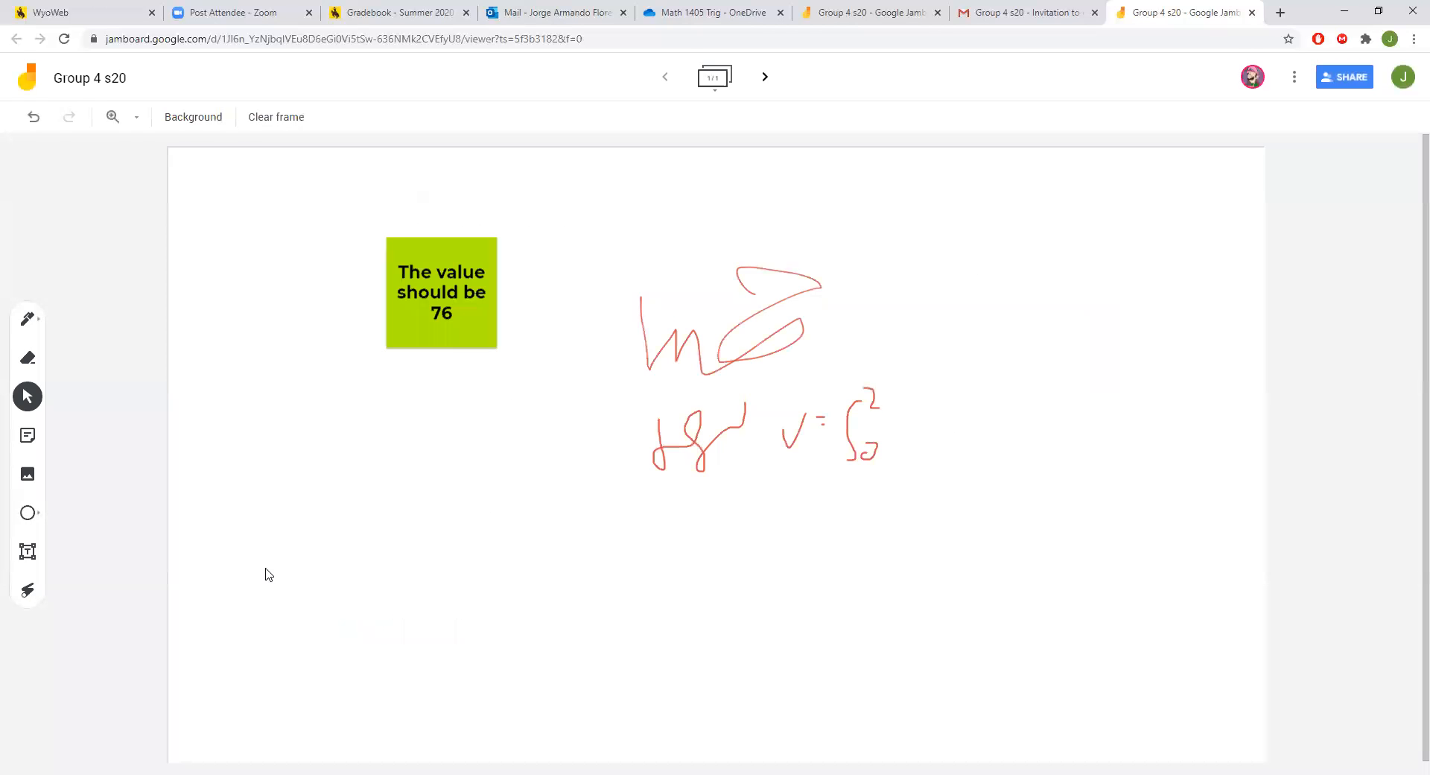
{"action": "left_click", "coordinate": [31, 516]}
Draw an ellipse below the note and add a text box reading 'asdasdasd…'.
{"action": "left_click_drag", "start_coordinate": [362, 452], "coordinate": [555, 592]}
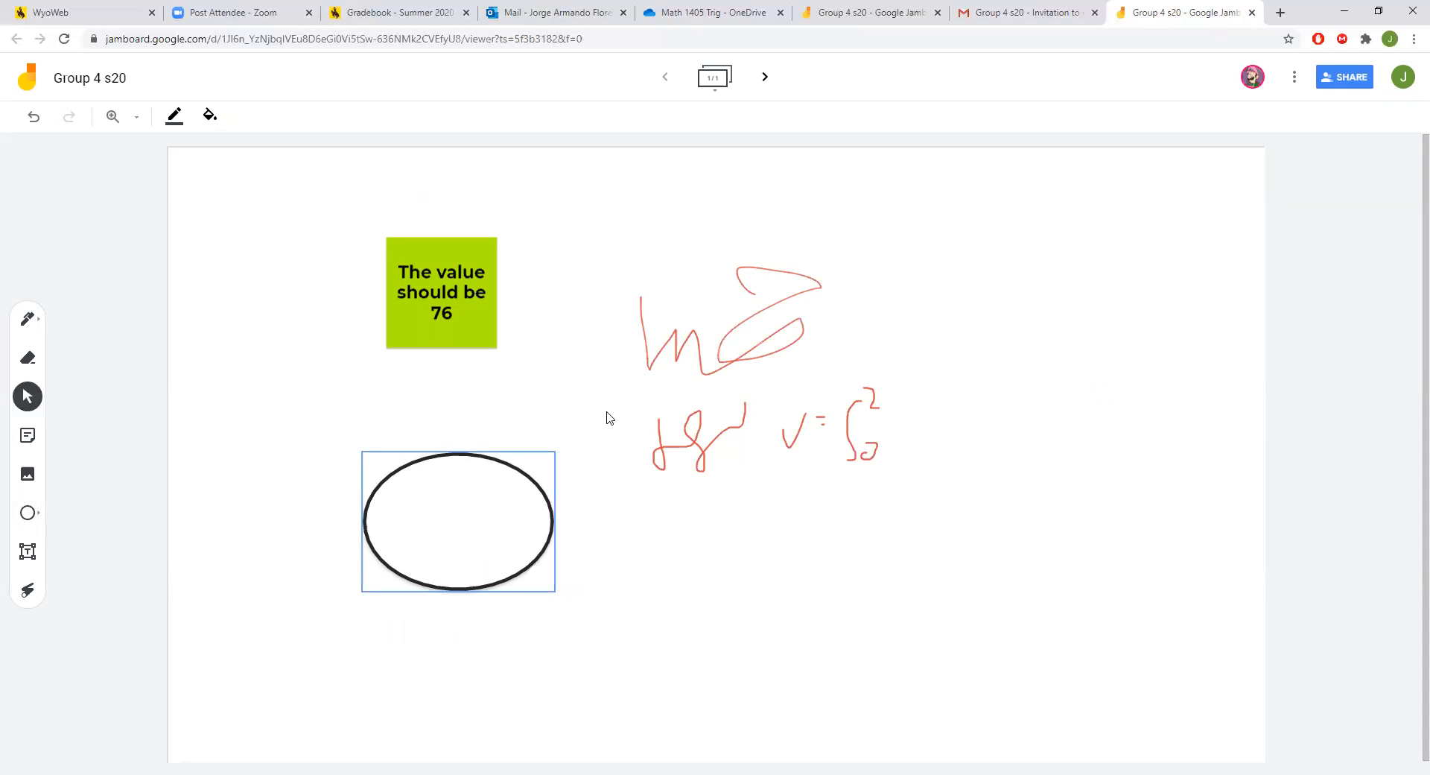
{"action": "left_click", "coordinate": [28, 551]}
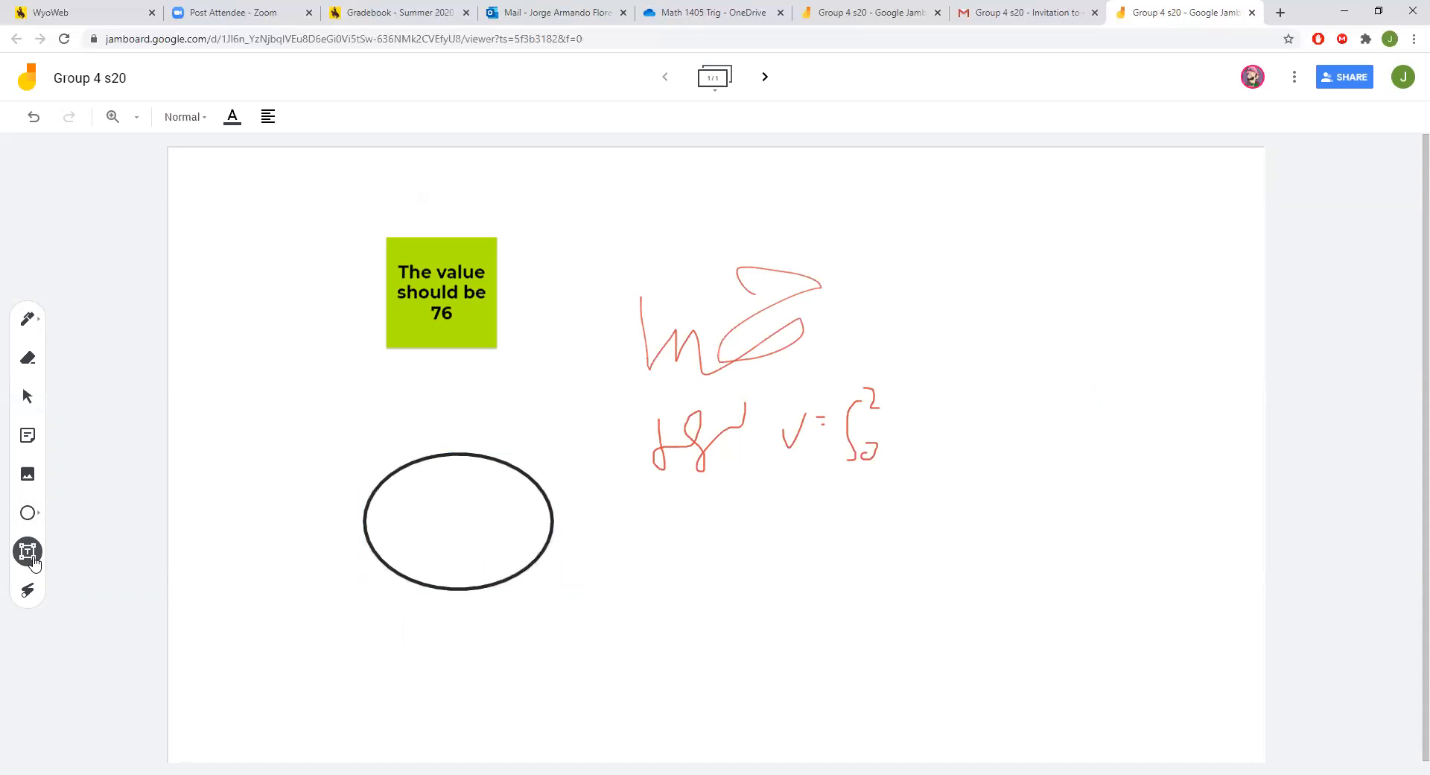
{"action": "left_click", "coordinate": [817, 562]}
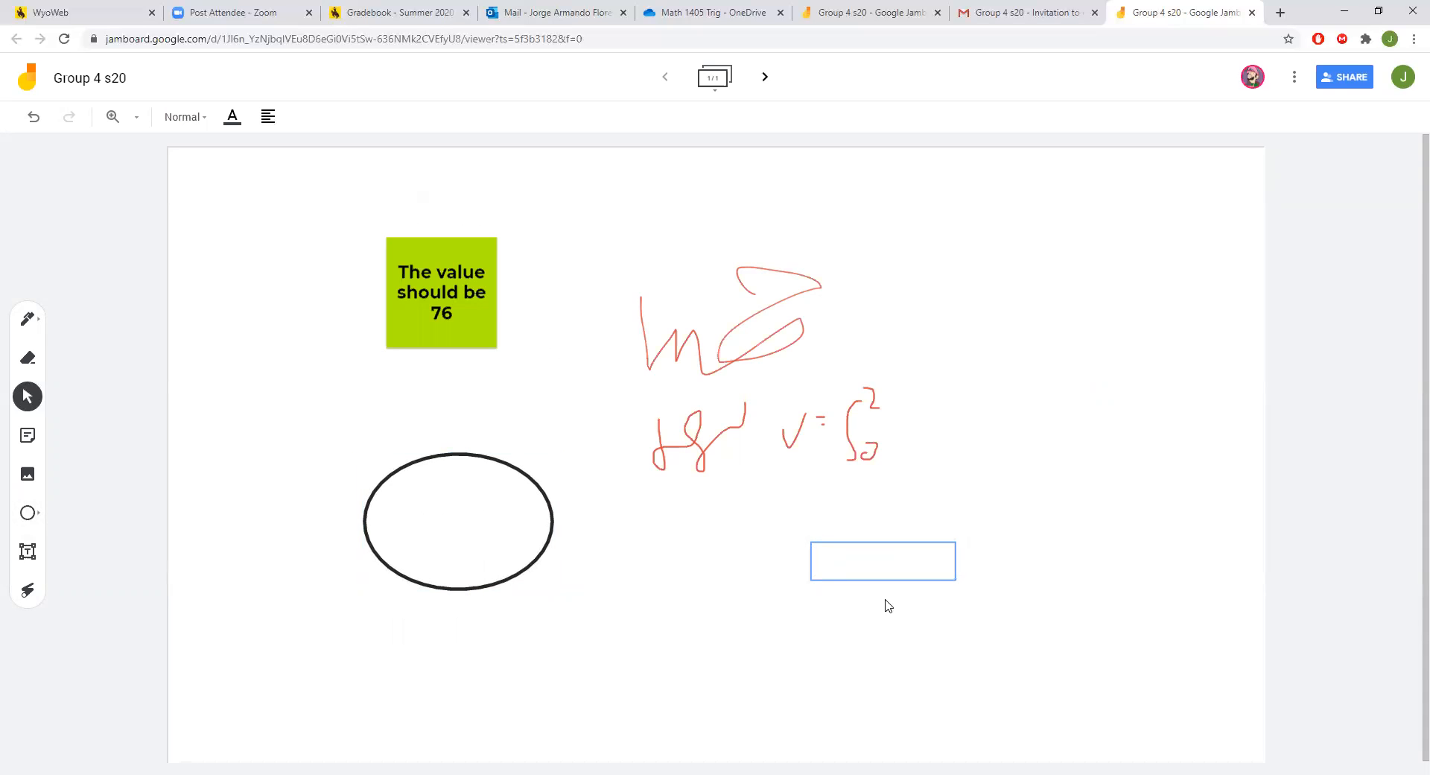
{"action": "type", "text": "asdasdasdasda"}
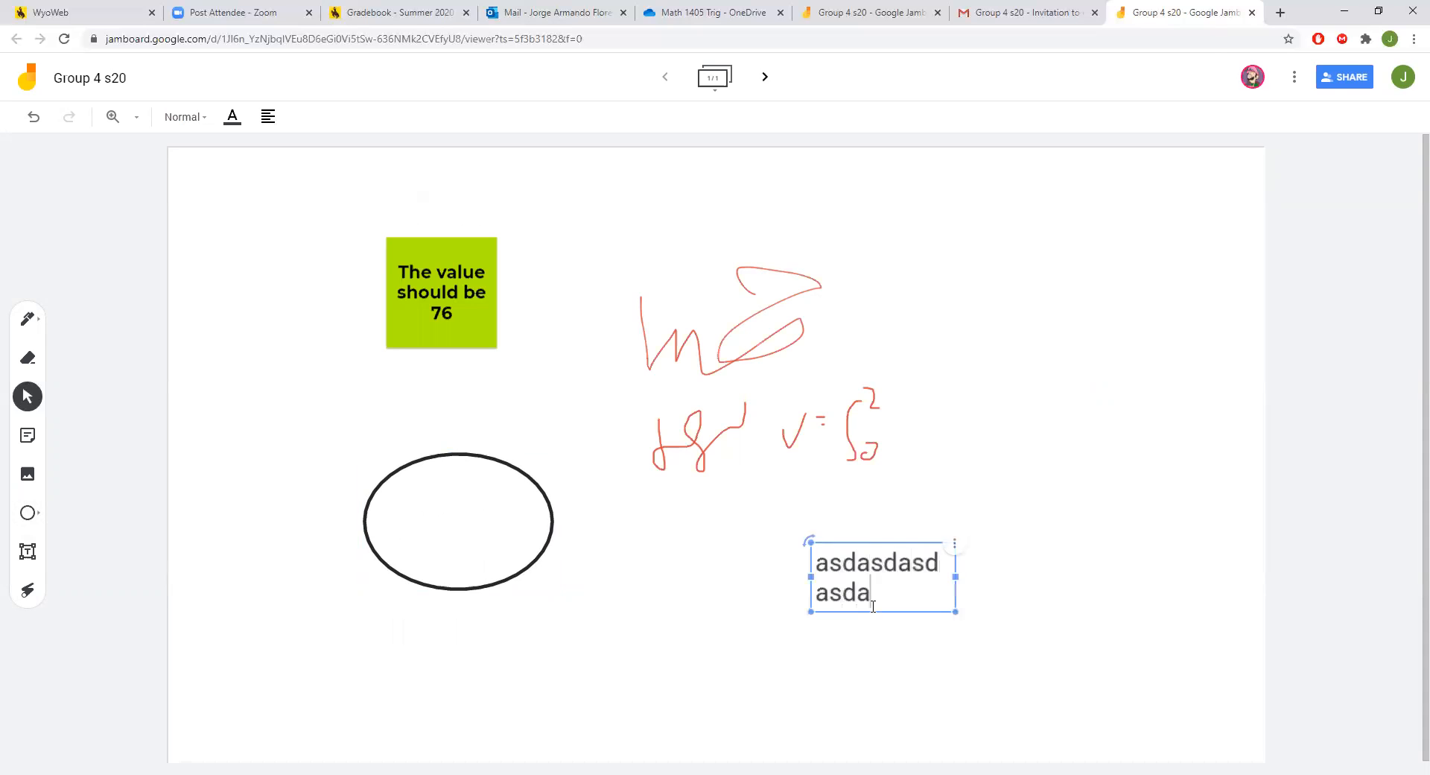
{"action": "type", "text": "sdasdasdasdasdasd"}
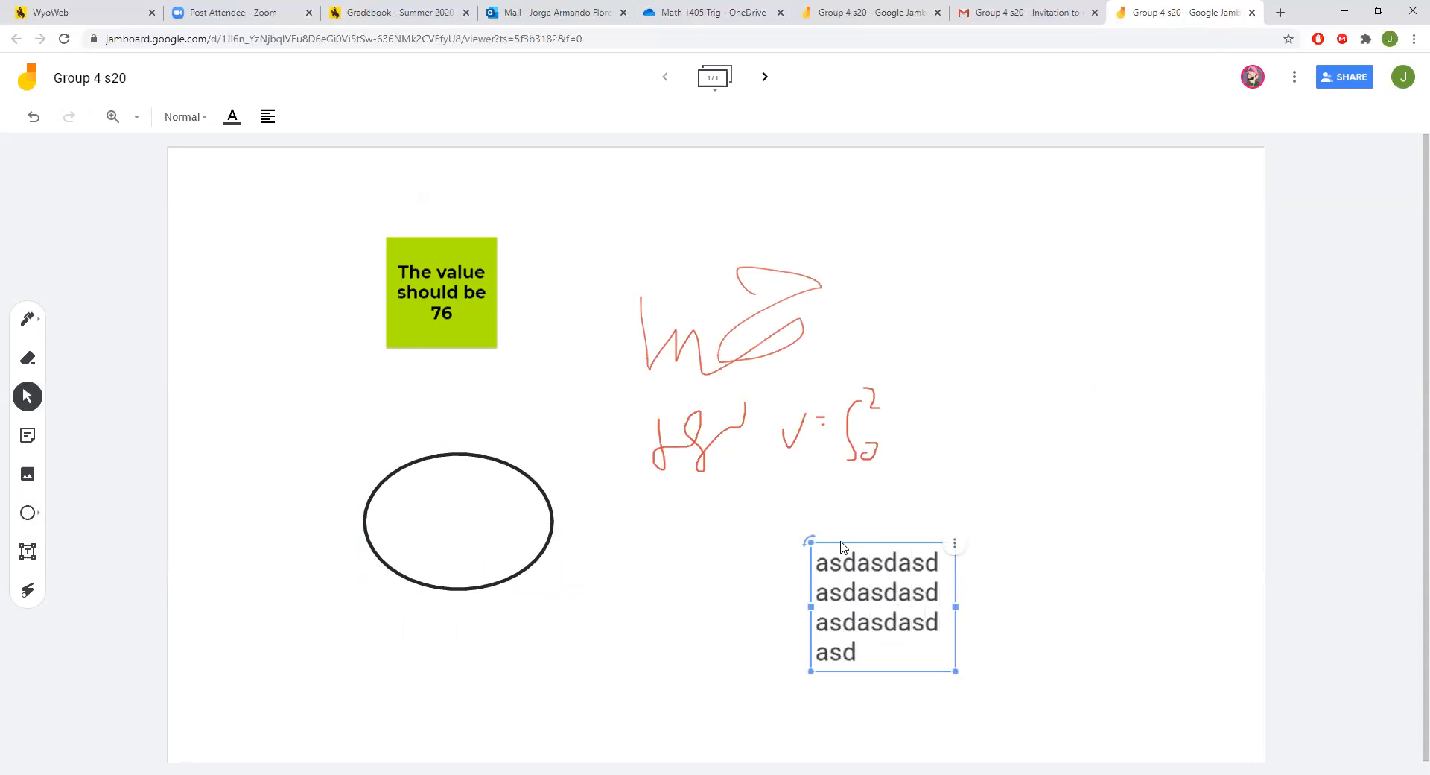
Move the placeholder text box to the frame's upper right corner.
{"action": "left_click", "coordinate": [876, 537]}
{"action": "left_click", "coordinate": [929, 585]}
{"action": "left_click", "coordinate": [567, 272]}
{"action": "left_click", "coordinate": [922, 574]}
{"action": "left_click_drag", "start_coordinate": [924, 552], "coordinate": [1092, 201]}
{"action": "left_click", "coordinate": [1113, 294]}
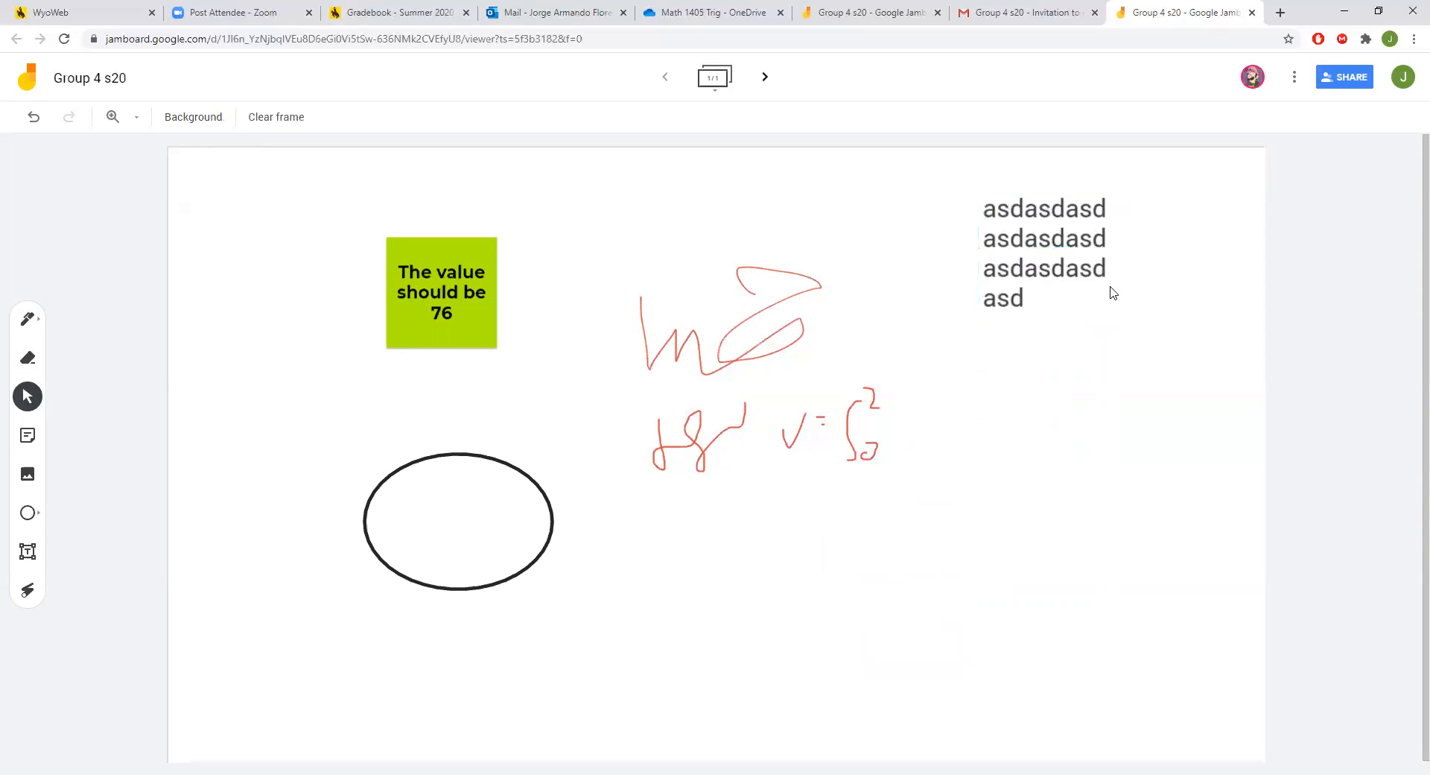
{"action": "left_click", "coordinate": [1040, 255]}
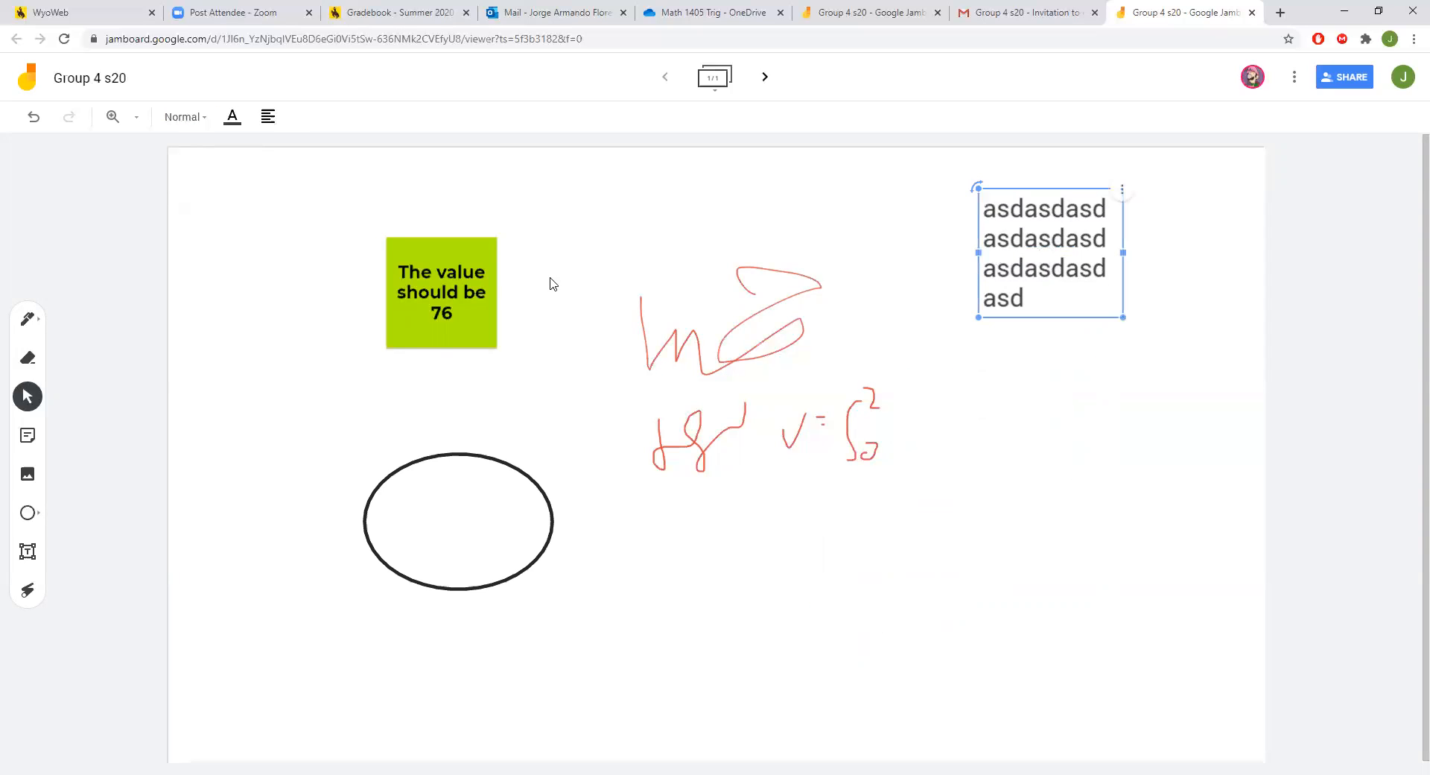
{"action": "left_click", "coordinate": [479, 281]}
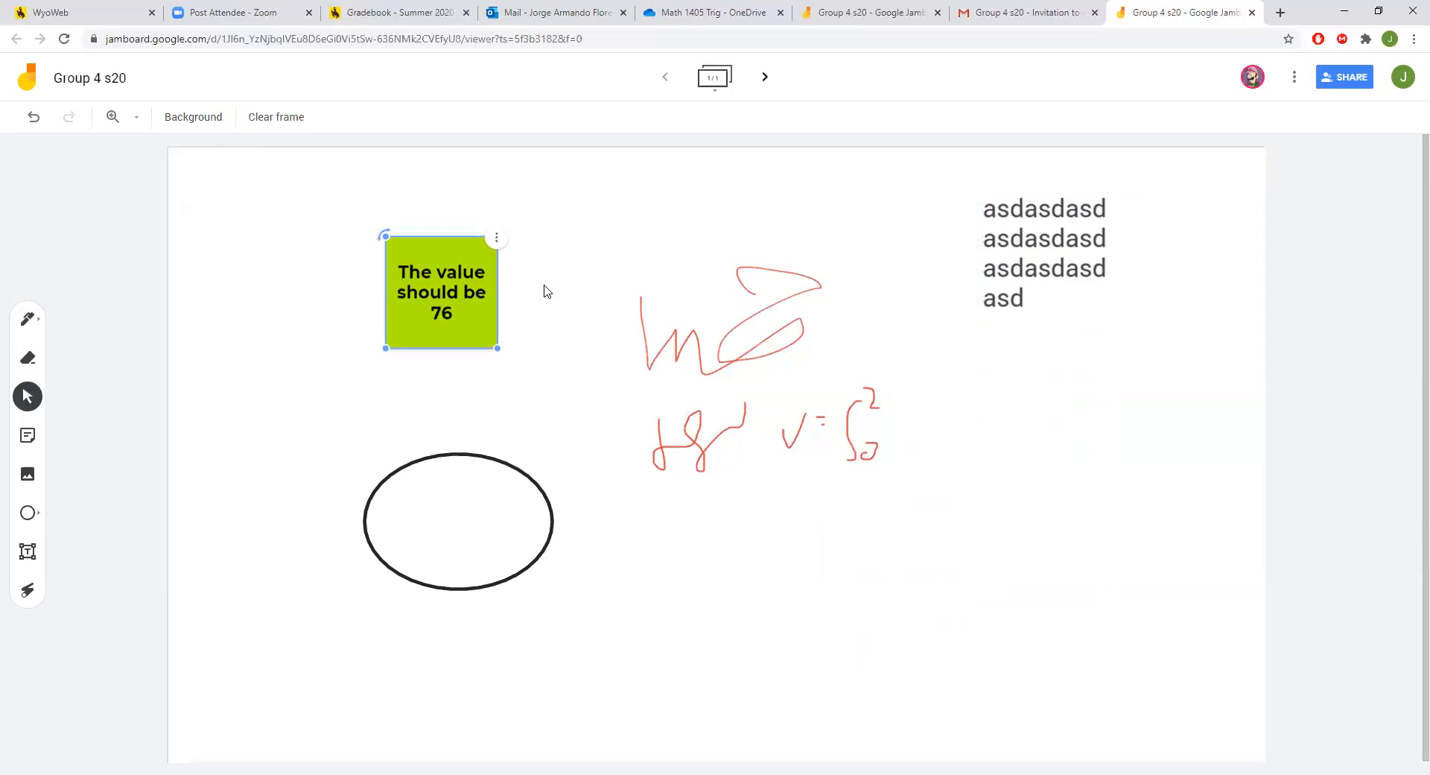
Open and cancel the sticky note editor, then delete the placeholder text box.
{"action": "left_click", "coordinate": [497, 238]}
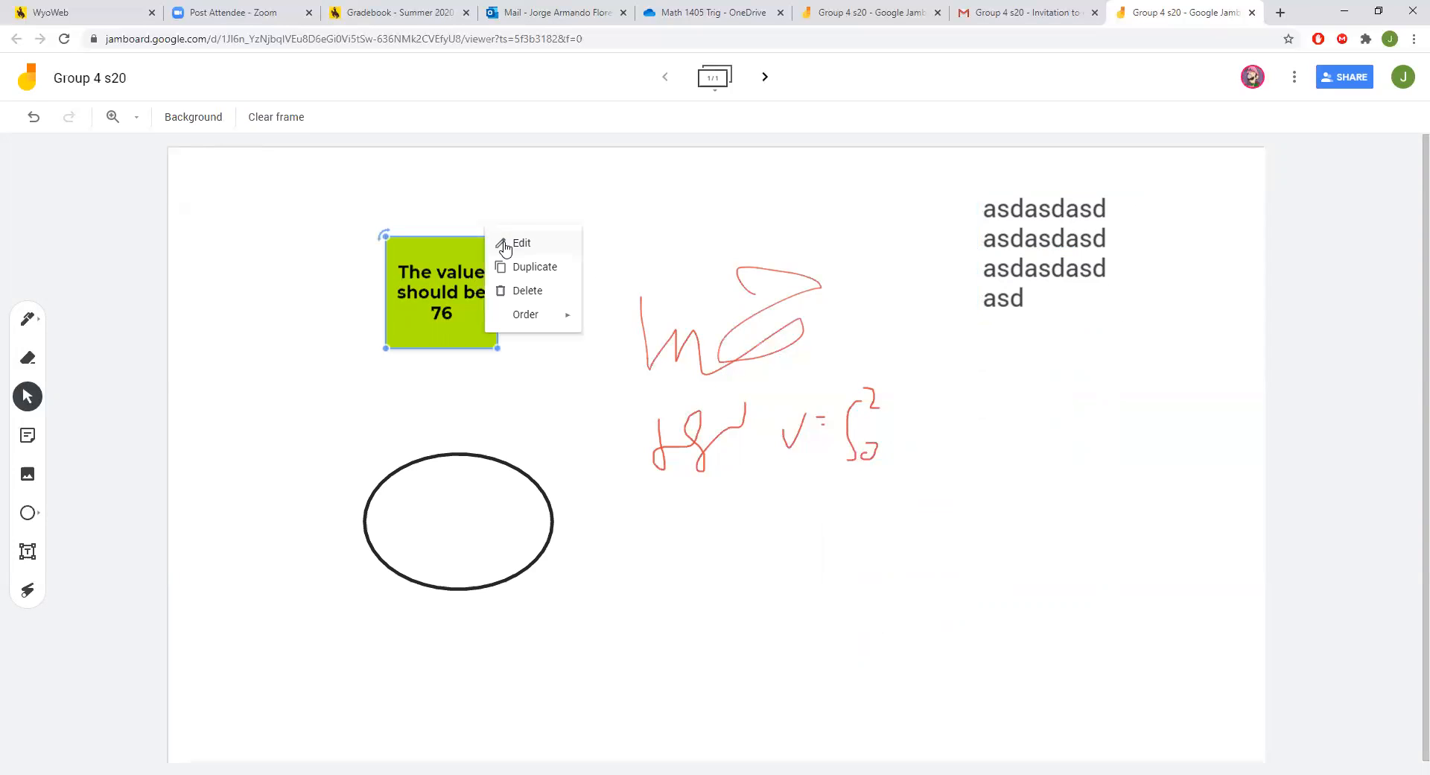
{"action": "left_click", "coordinate": [523, 245]}
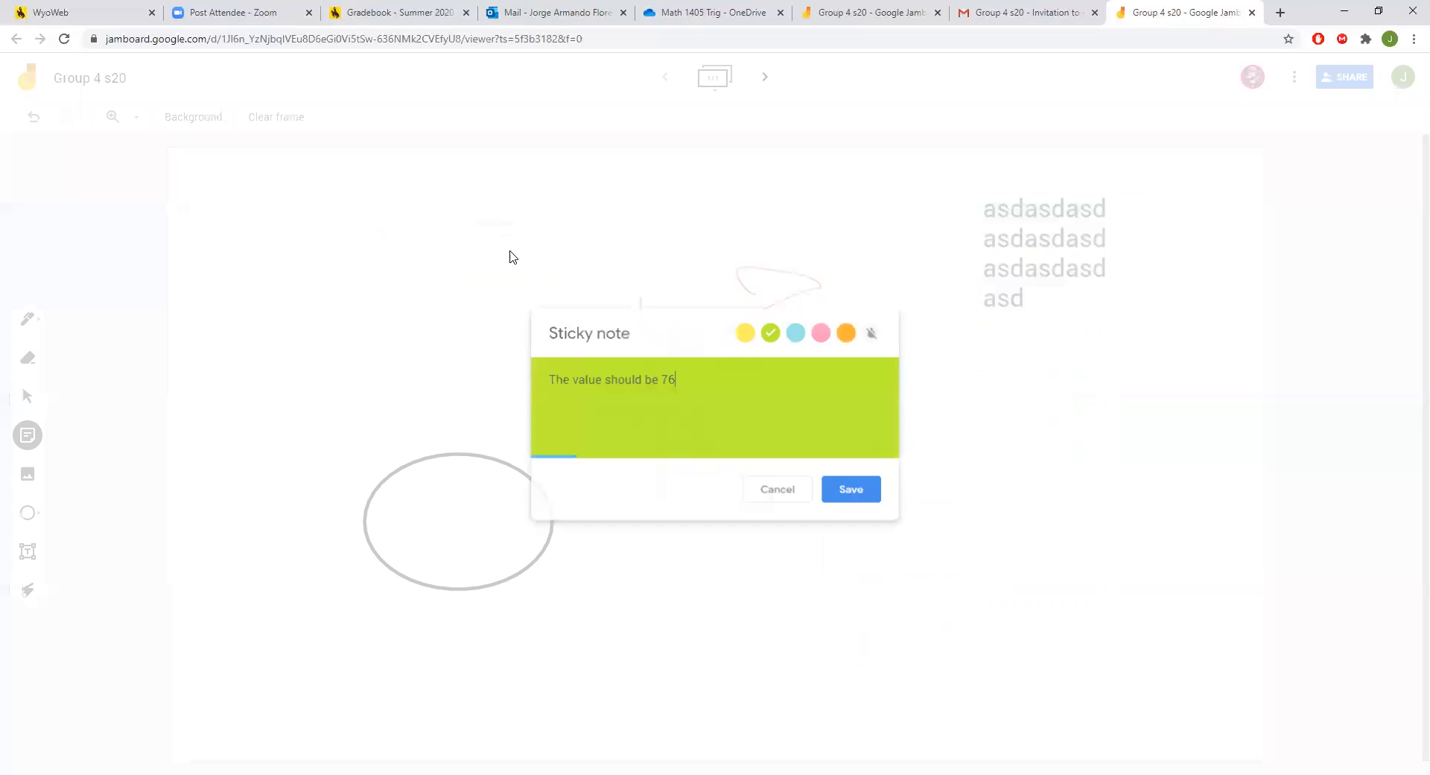
{"action": "left_click", "coordinate": [807, 498]}
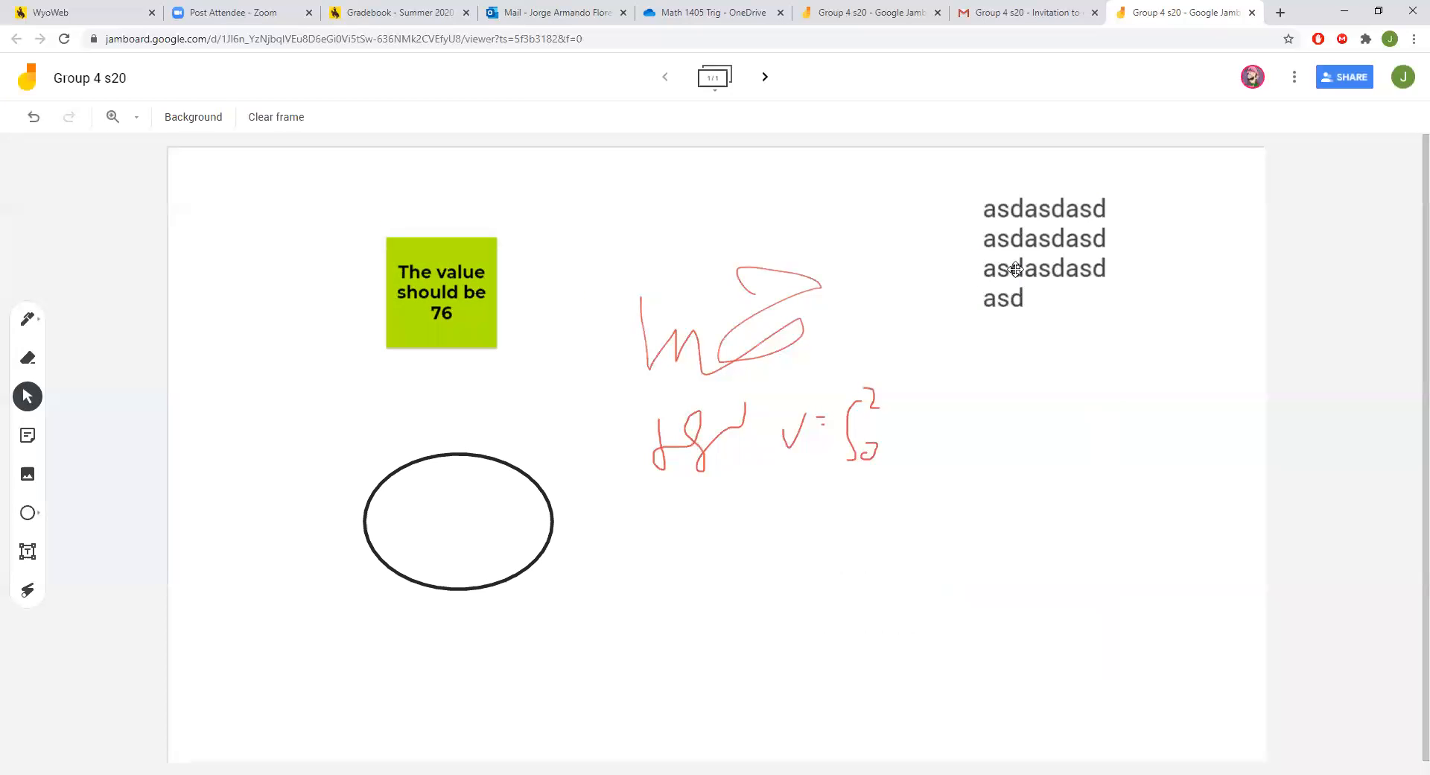
{"action": "left_click", "coordinate": [1035, 266]}
{"action": "left_click", "coordinate": [1122, 190]}
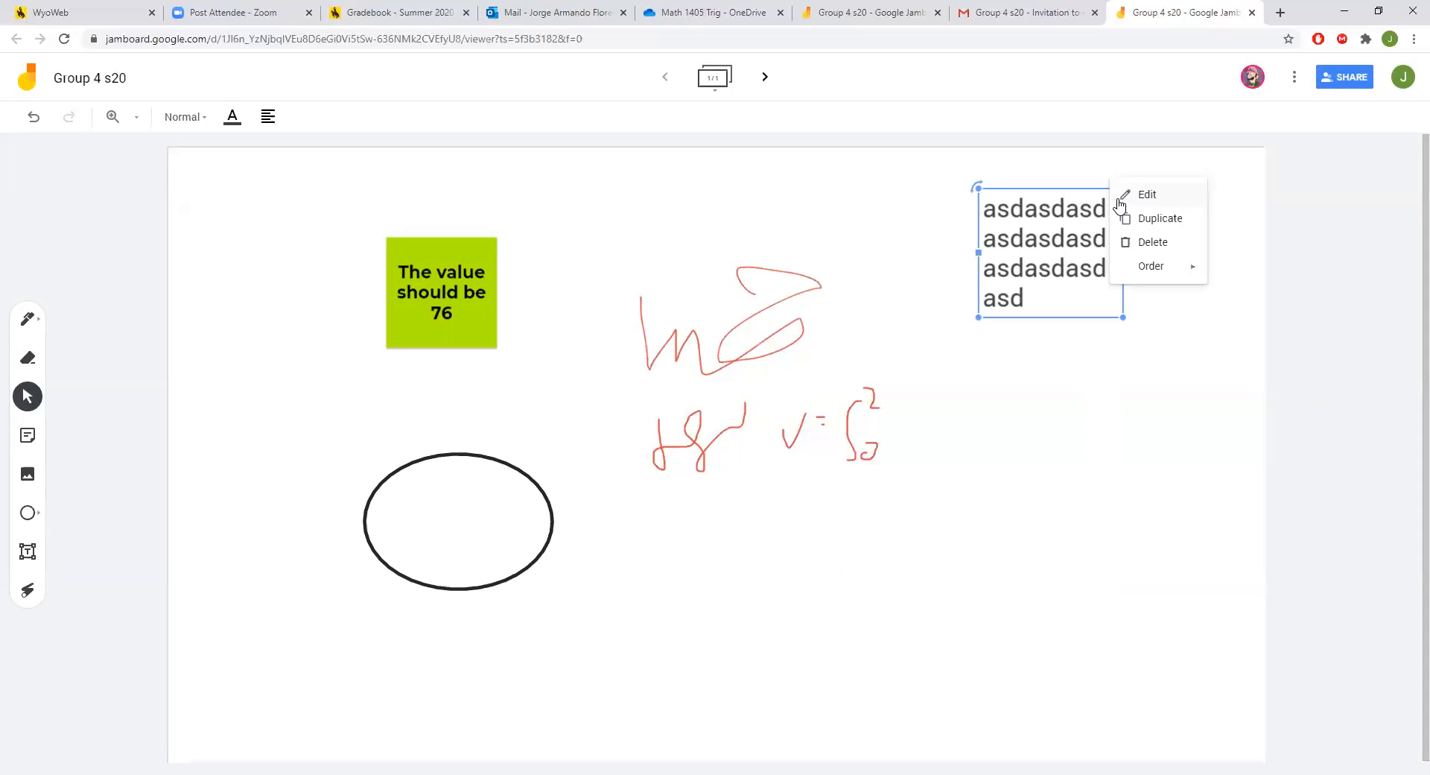
{"action": "left_click", "coordinate": [1147, 244]}
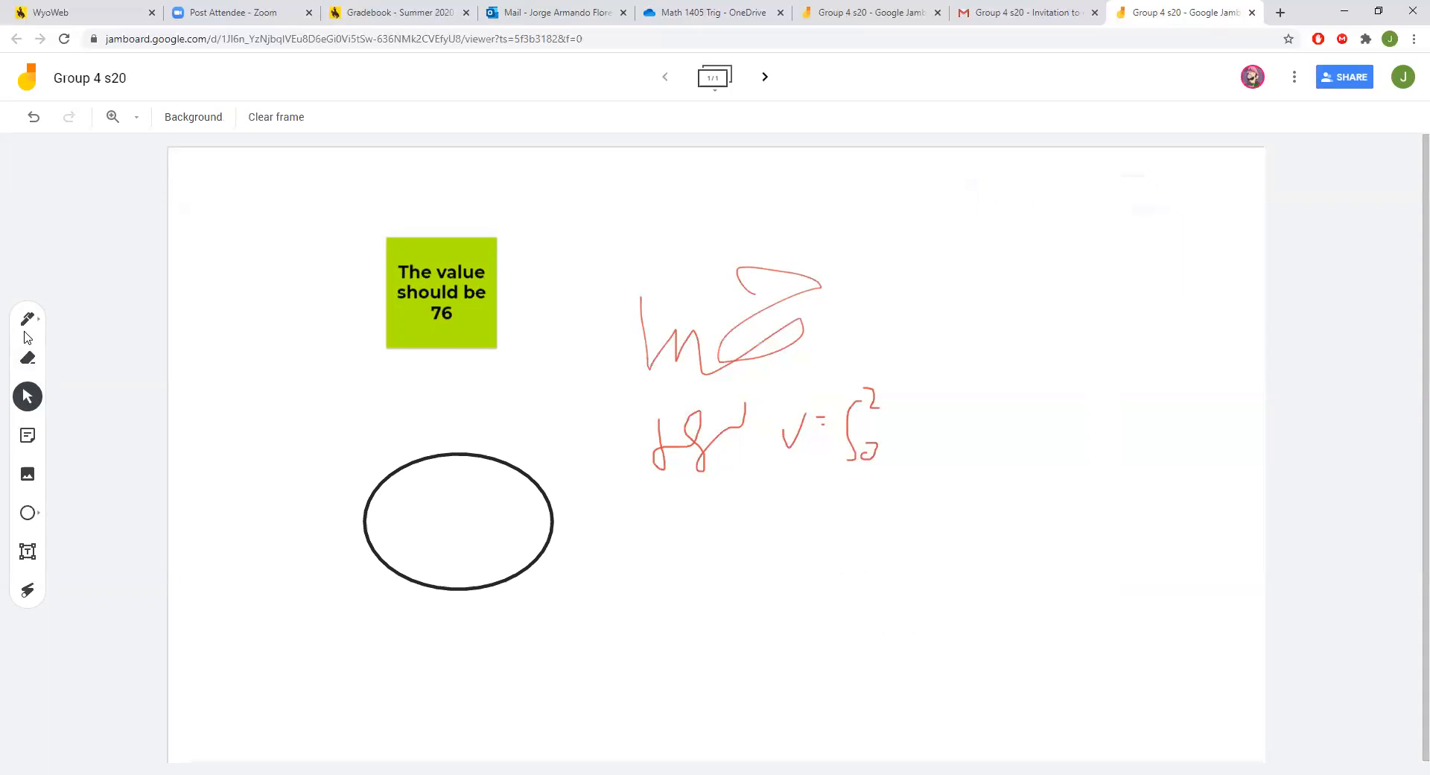
Cycle through pen, eraser and sticky note tools, then laser-circle the note's 76.
{"action": "left_click", "coordinate": [28, 320]}
{"action": "left_click", "coordinate": [28, 359]}
{"action": "left_click", "coordinate": [27, 435]}
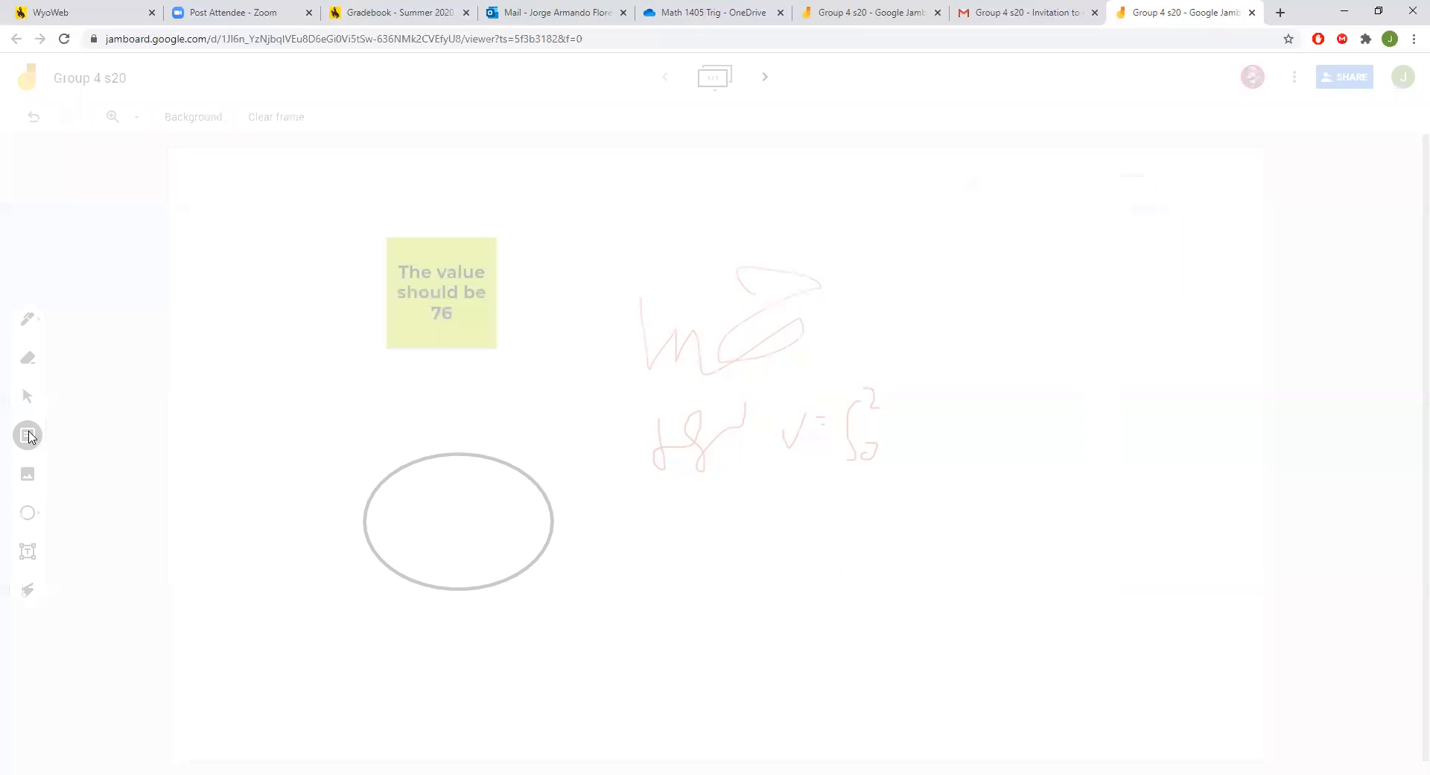
{"action": "left_click", "coordinate": [775, 490]}
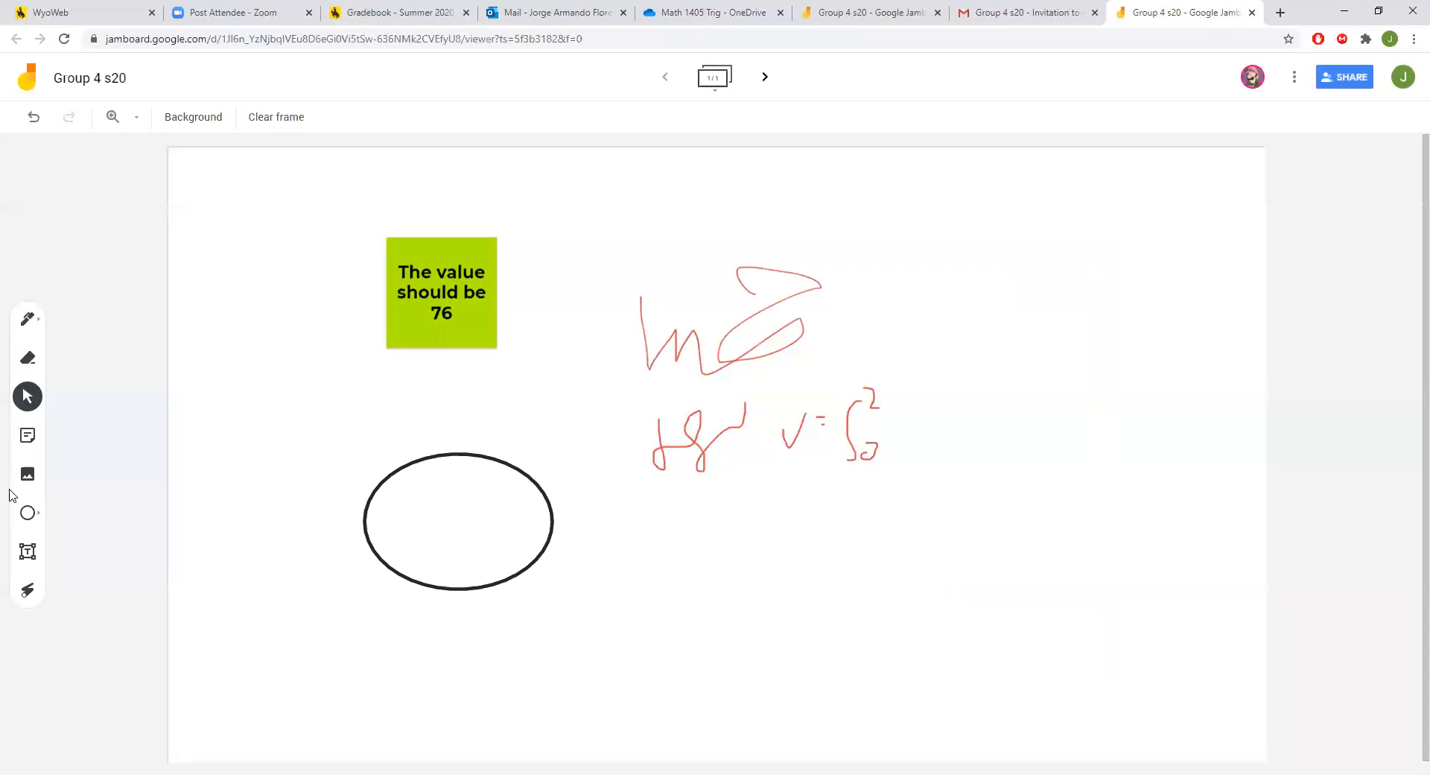
{"action": "left_click", "coordinate": [28, 593]}
{"action": "mouse_move", "coordinate": [538, 211]}
{"action": "left_mouse_down"}
{"action": "mouse_move", "coordinate": [539, 310]}
{"action": "mouse_move", "coordinate": [532, 220]}
{"action": "left_mouse_up"}
{"action": "mouse_move", "coordinate": [475, 324]}
{"action": "left_mouse_down"}
{"action": "mouse_move", "coordinate": [447, 298]}
{"action": "mouse_move", "coordinate": [425, 331]}
{"action": "mouse_move", "coordinate": [467, 334]}
{"action": "left_mouse_up"}
Highlight the 76 on the note in orange, then erase the highlight and red handwriting.
{"action": "left_click", "coordinate": [30, 321]}
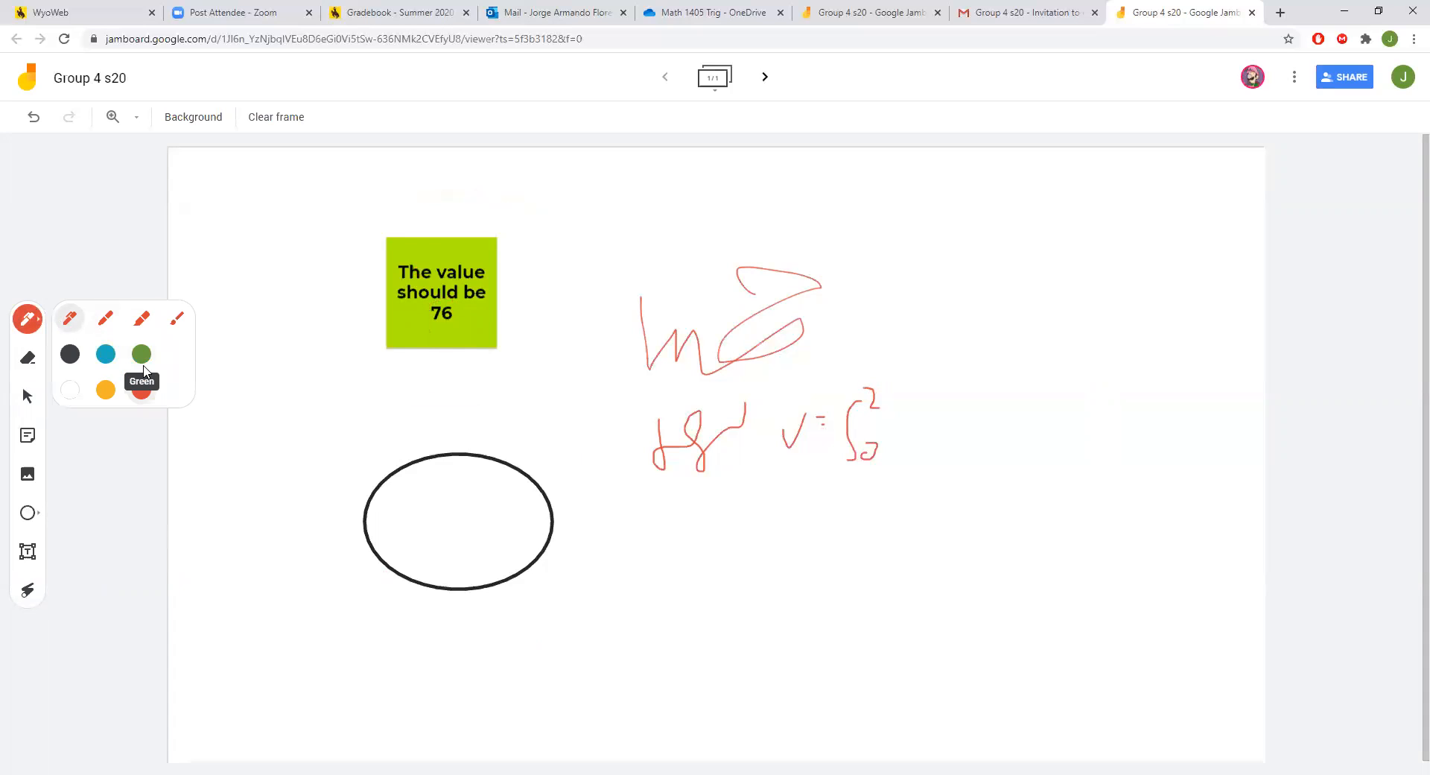
{"action": "left_click", "coordinate": [106, 389]}
{"action": "mouse_move", "coordinate": [415, 324]}
{"action": "left_mouse_down"}
{"action": "mouse_move", "coordinate": [432, 306]}
{"action": "mouse_move", "coordinate": [456, 311]}
{"action": "left_mouse_up"}
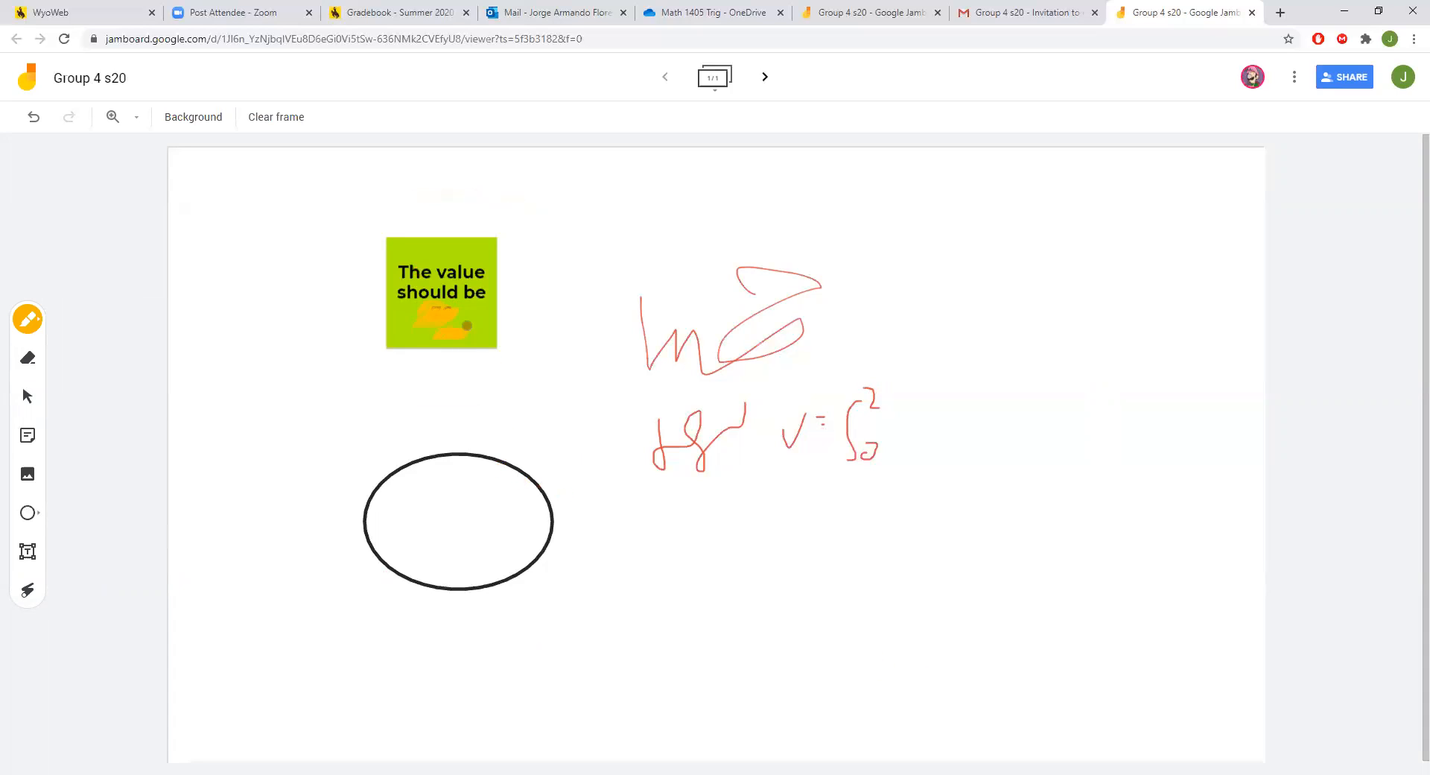
{"action": "mouse_move", "coordinate": [466, 307]}
{"action": "left_mouse_down"}
{"action": "mouse_move", "coordinate": [484, 314]}
{"action": "mouse_move", "coordinate": [448, 318]}
{"action": "mouse_move", "coordinate": [466, 322]}
{"action": "left_mouse_up"}
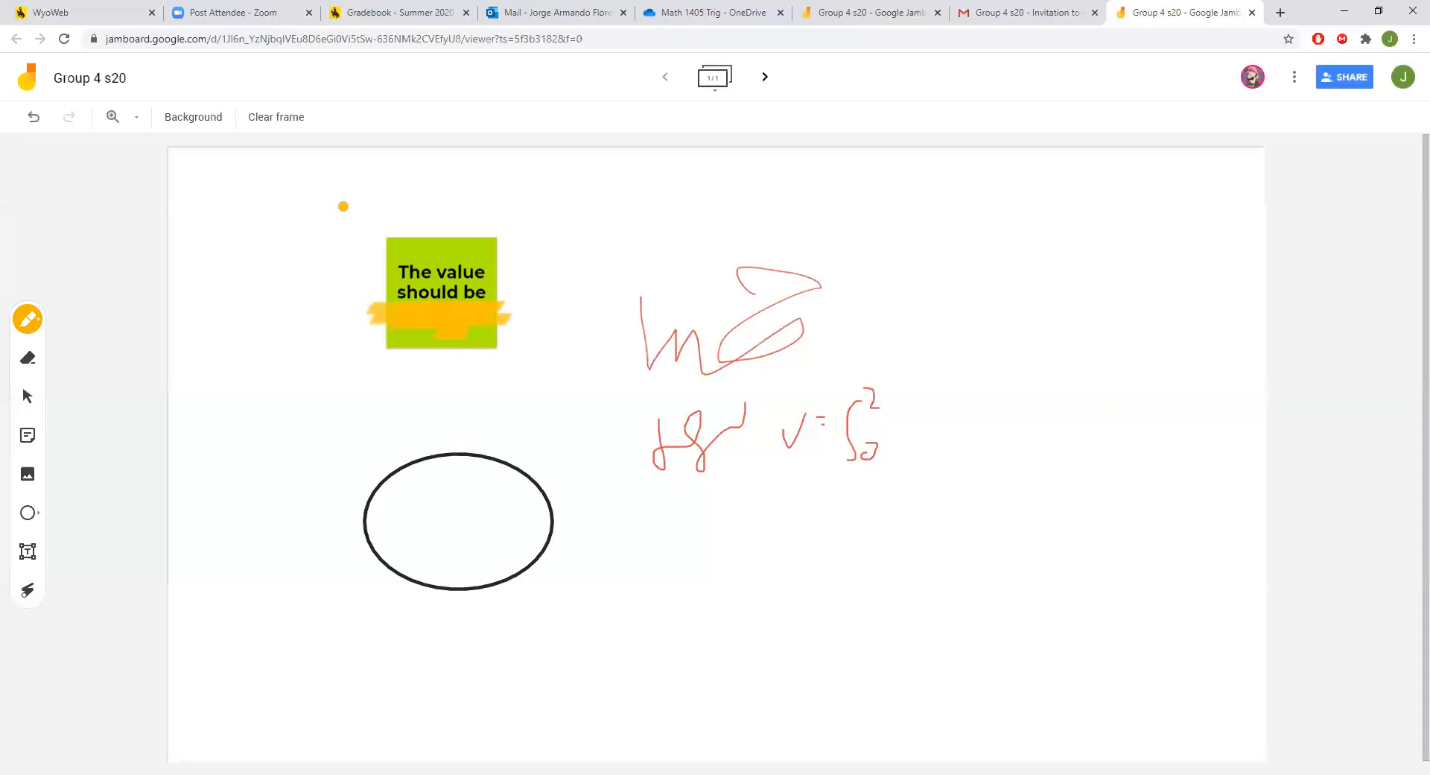
{"action": "left_click", "coordinate": [27, 355]}
{"action": "mouse_move", "coordinate": [379, 308]}
{"action": "left_mouse_down"}
{"action": "mouse_move", "coordinate": [591, 303]}
{"action": "mouse_move", "coordinate": [759, 351]}
{"action": "mouse_move", "coordinate": [926, 275]}
{"action": "mouse_move", "coordinate": [680, 300]}
{"action": "mouse_move", "coordinate": [473, 420]}
{"action": "mouse_move", "coordinate": [623, 399]}
{"action": "mouse_move", "coordinate": [328, 489]}
{"action": "mouse_move", "coordinate": [891, 489]}
{"action": "left_mouse_up"}
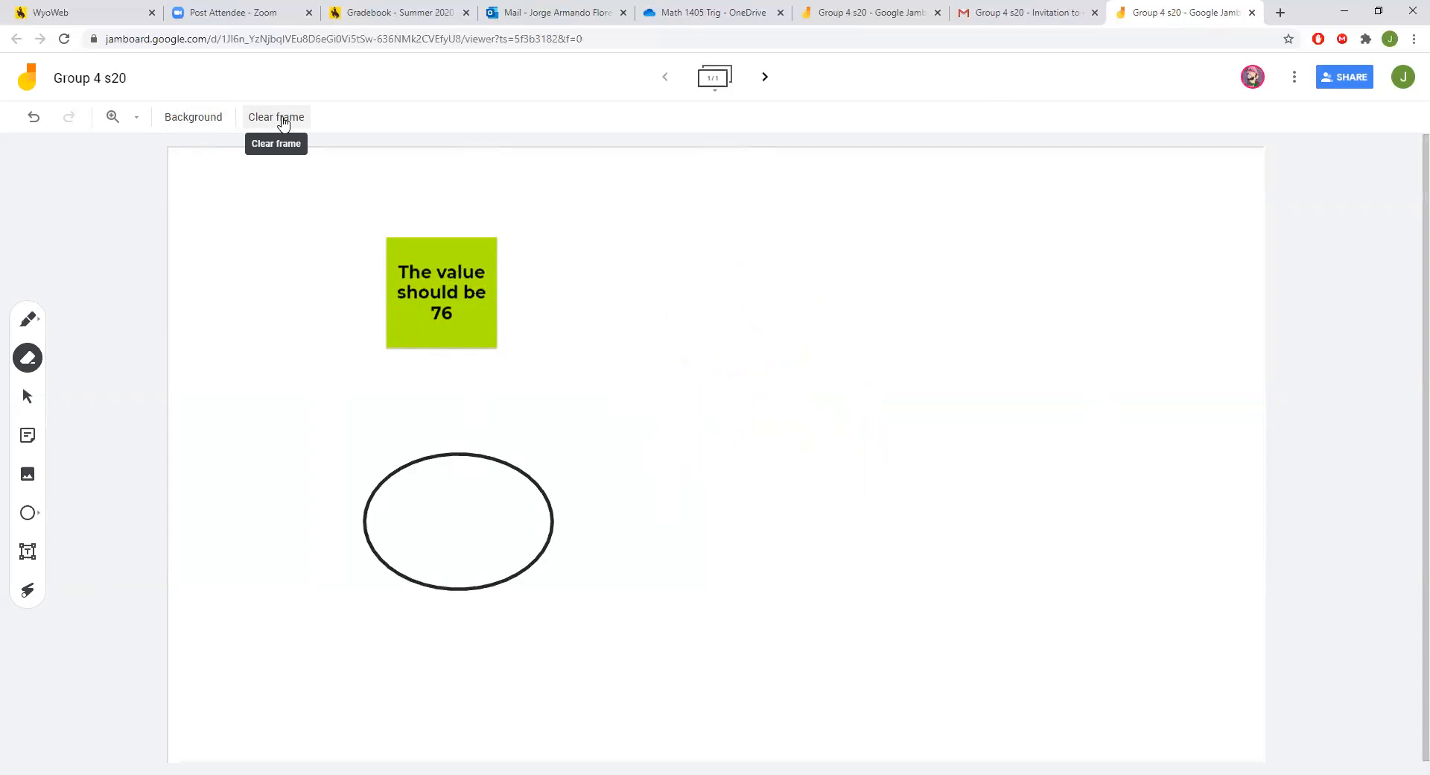
Try a lined background, revert to plain, clear the frame, and open sharing settings.
{"action": "left_click", "coordinate": [213, 121]}
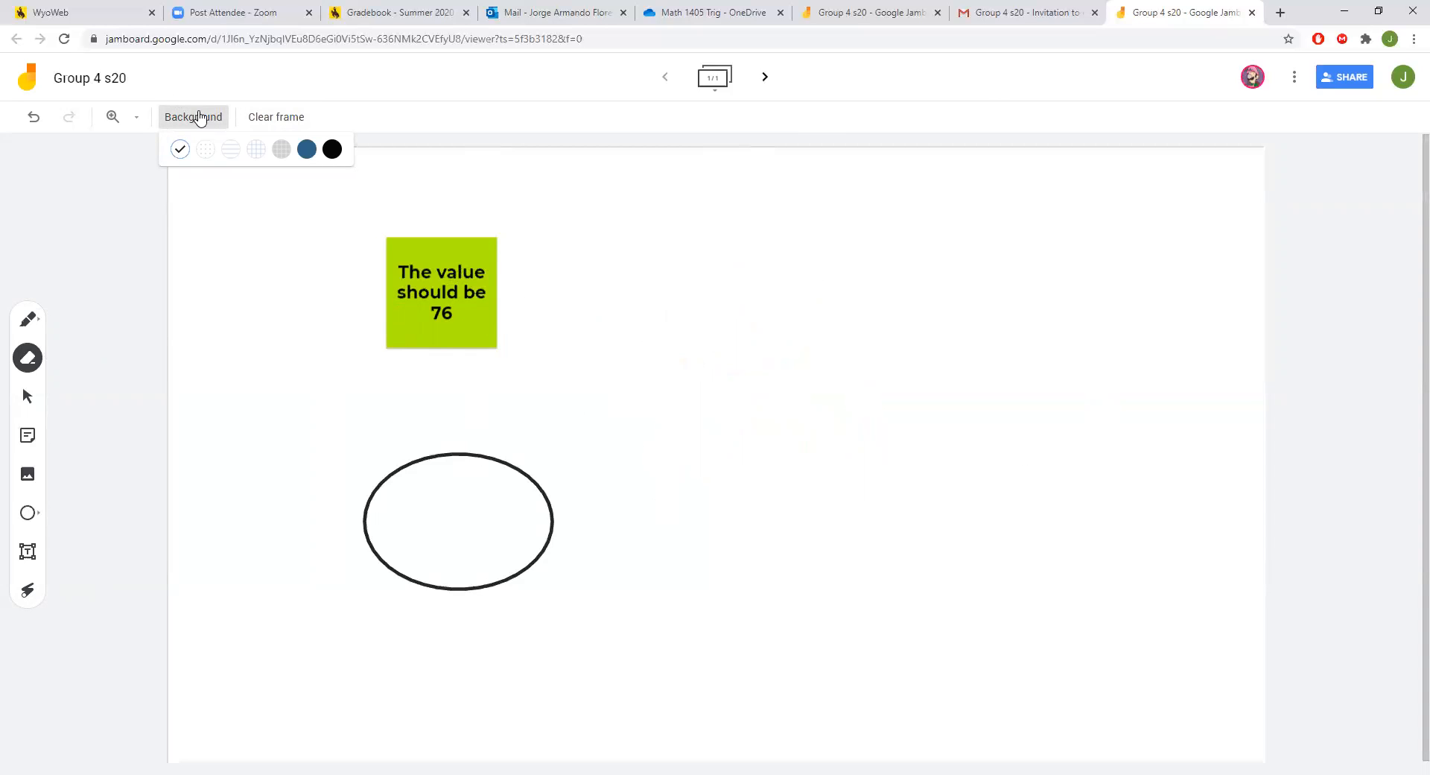
{"action": "left_click", "coordinate": [232, 150]}
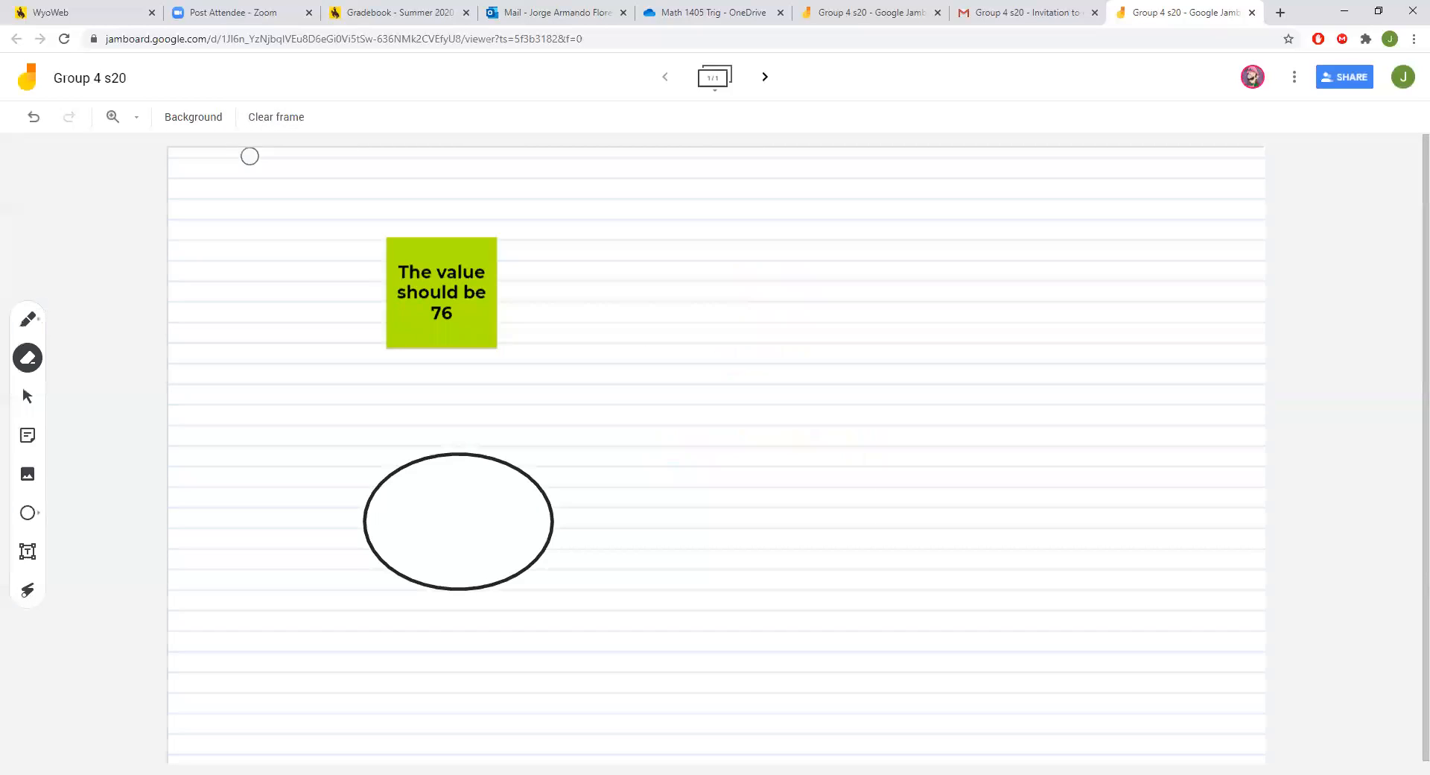
{"action": "left_click", "coordinate": [844, 249]}
{"action": "left_click", "coordinate": [193, 124]}
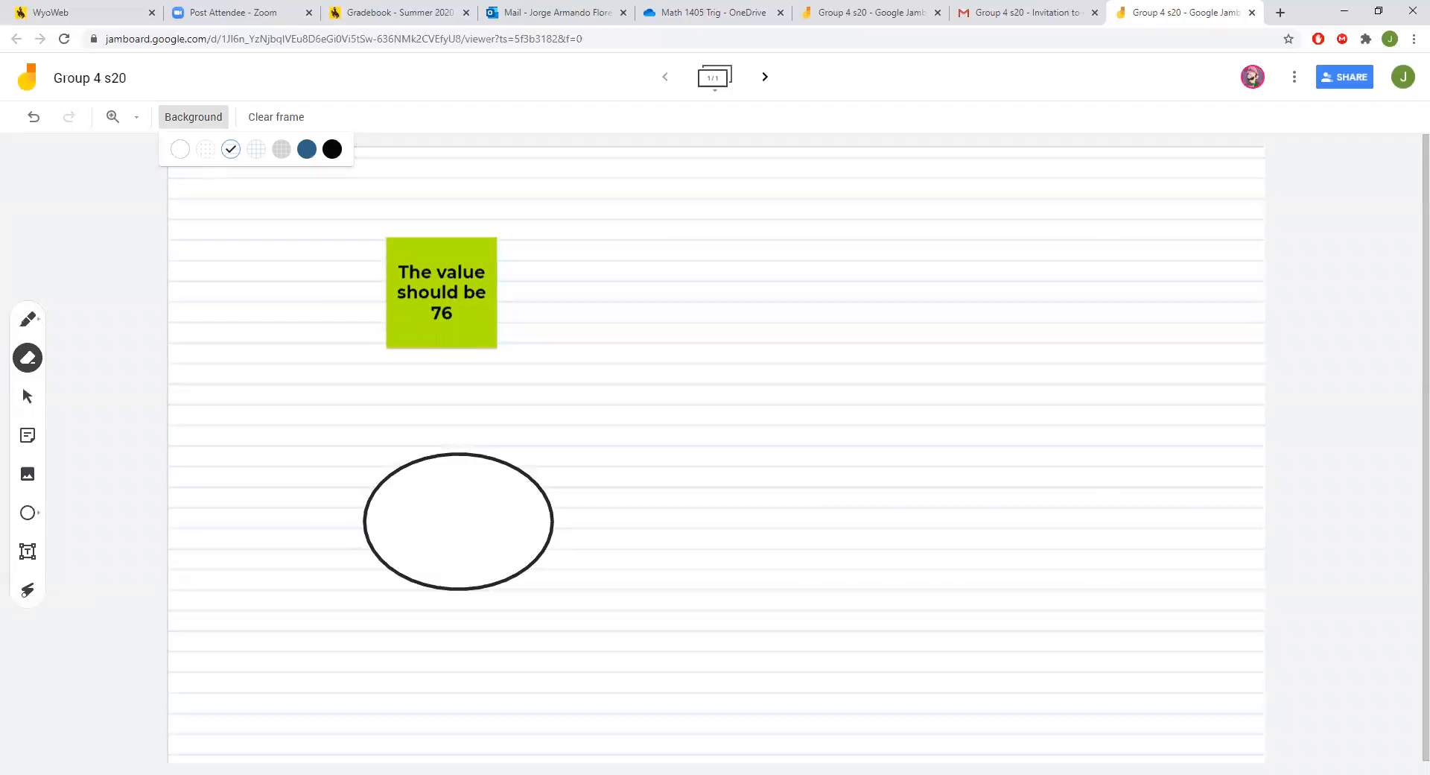
{"action": "left_click", "coordinate": [178, 153]}
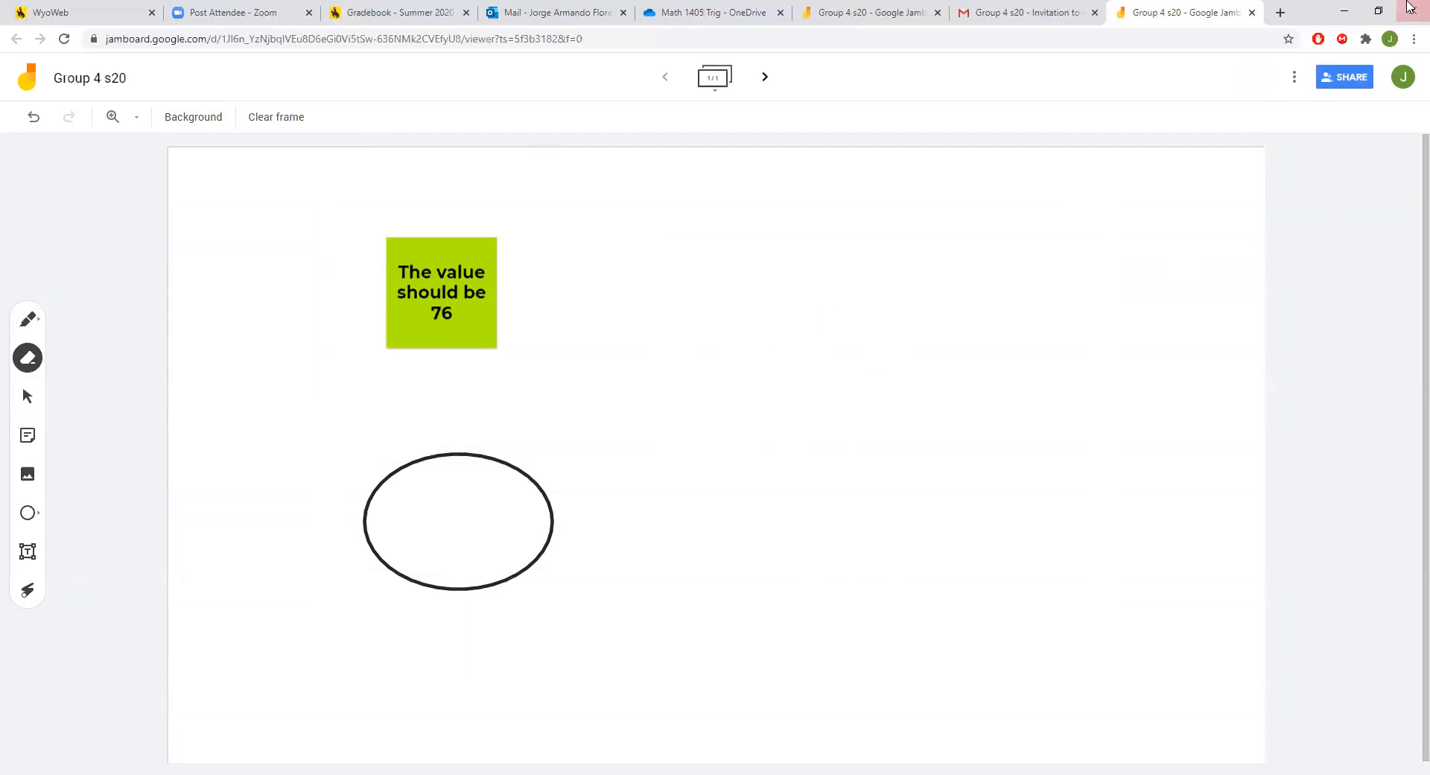
{"action": "left_click", "coordinate": [283, 130]}
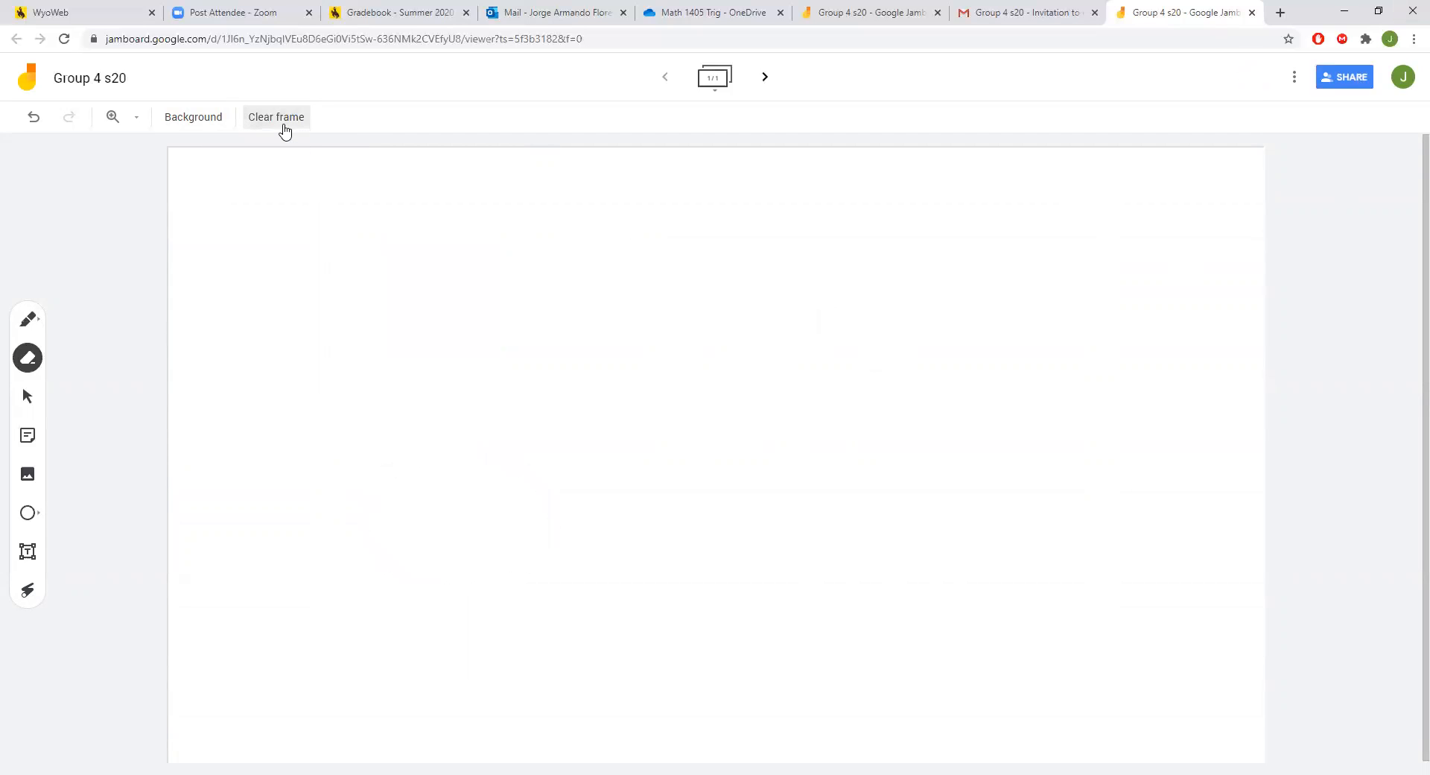
{"action": "left_click", "coordinate": [1368, 78]}
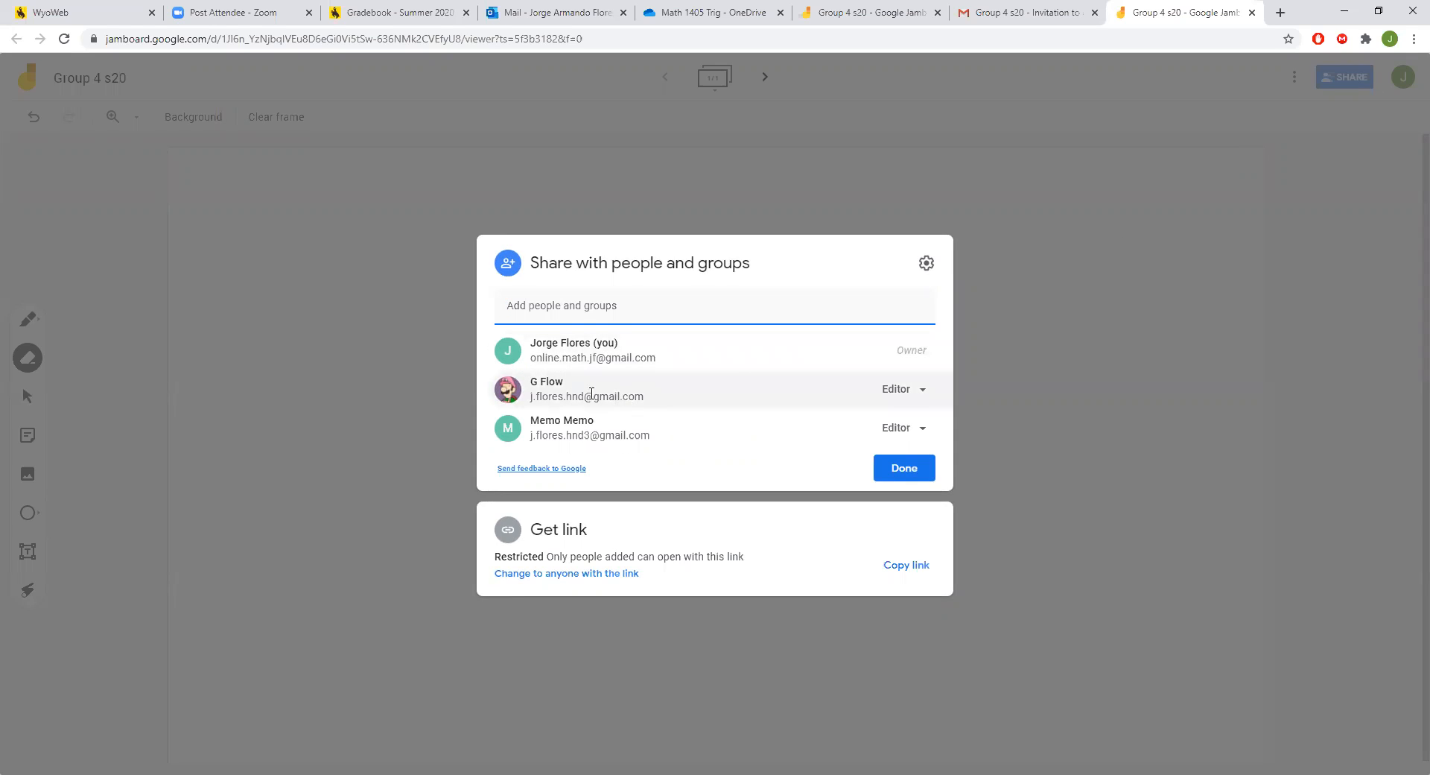
Mark the second collaborator for removal, then close sharing settings and discard the change.
{"action": "left_click", "coordinate": [928, 394]}
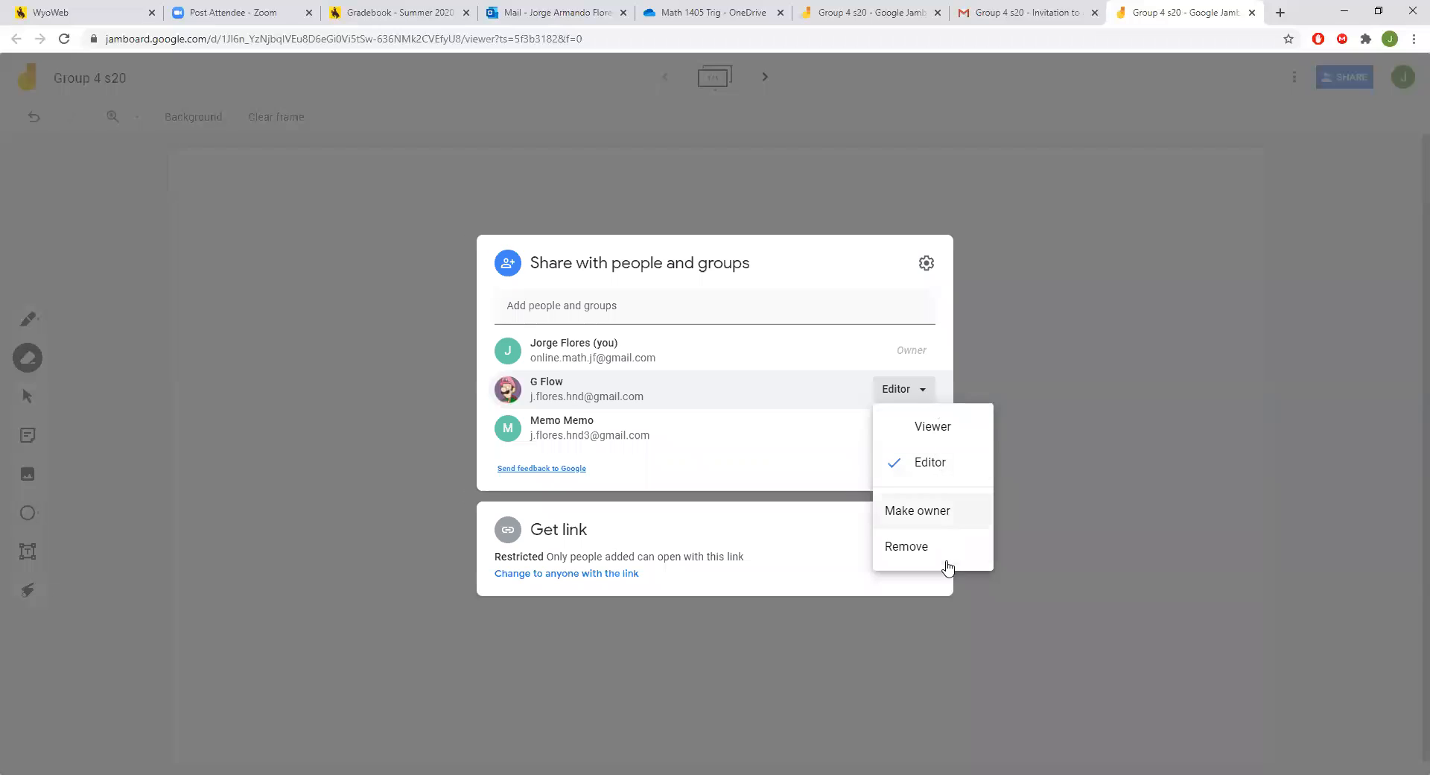
{"action": "left_click", "coordinate": [790, 438]}
{"action": "left_click", "coordinate": [921, 436]}
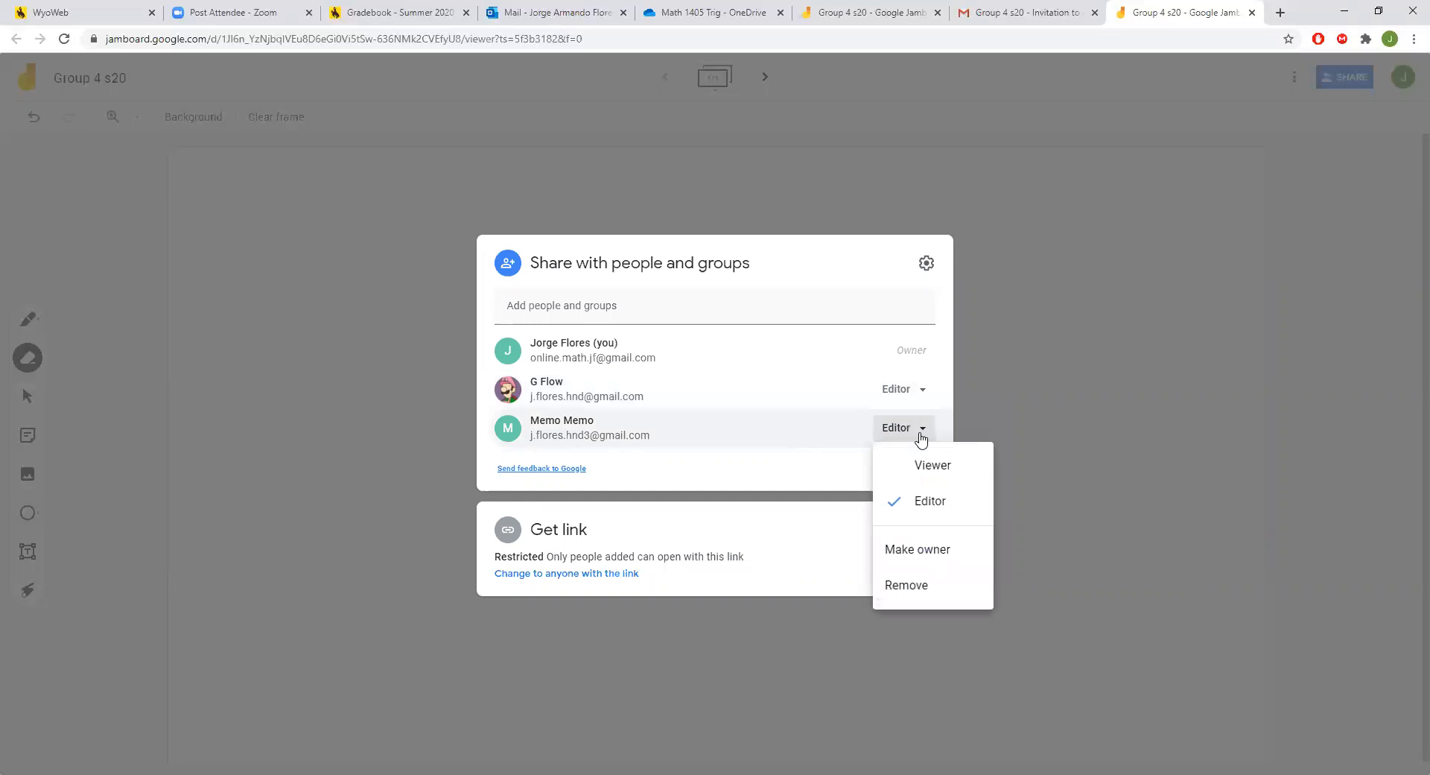
{"action": "left_click", "coordinate": [936, 593]}
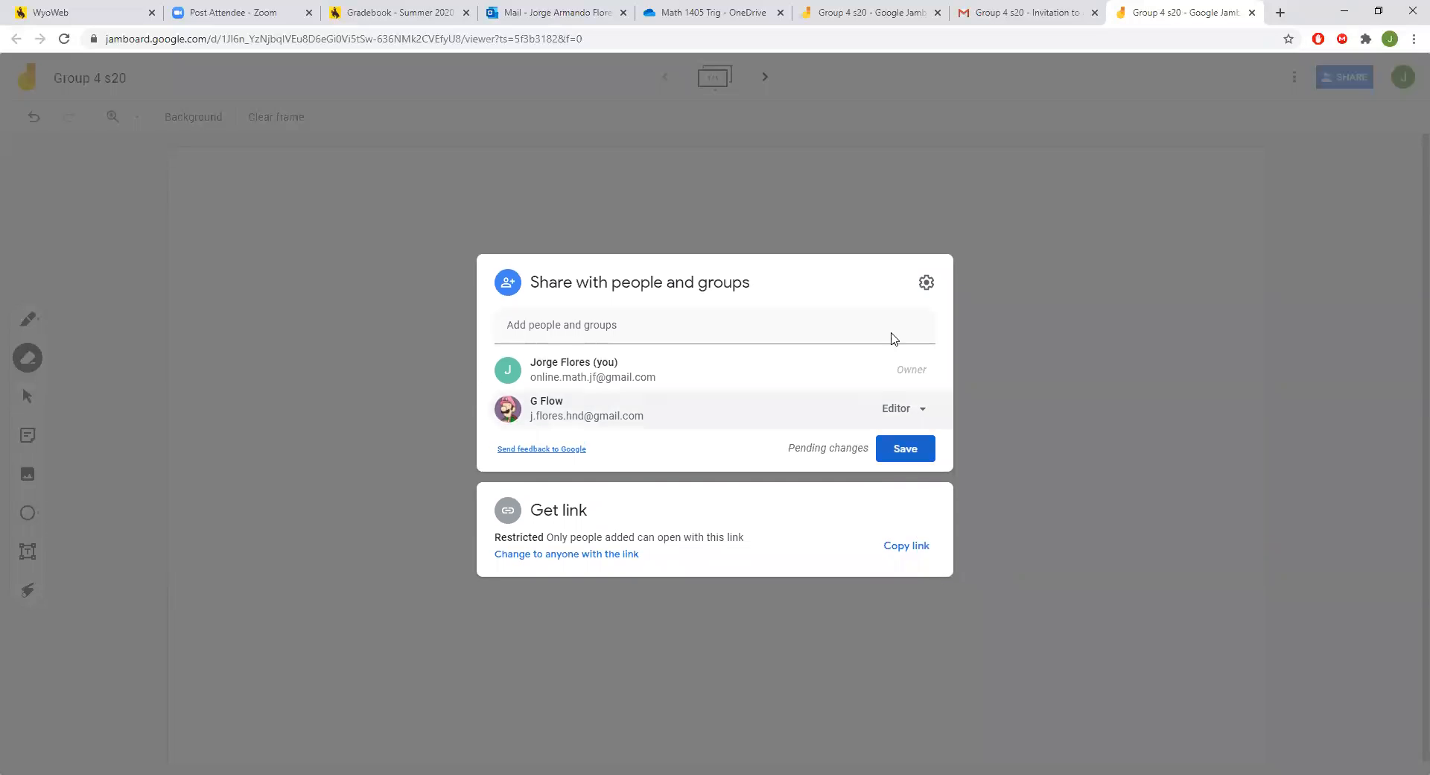
{"action": "left_click", "coordinate": [1043, 12]}
{"action": "left_click", "coordinate": [1180, 12]}
{"action": "left_click", "coordinate": [311, 173]}
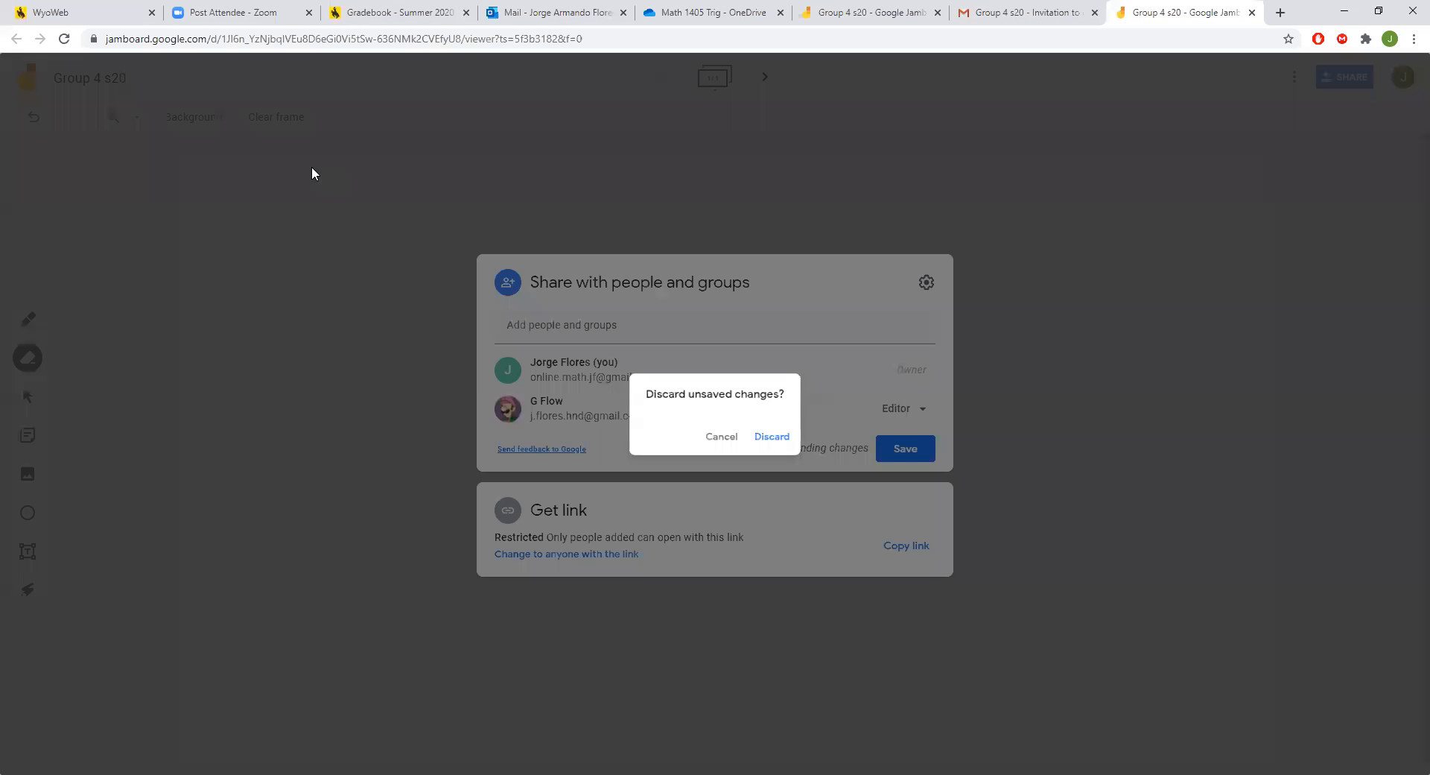
{"action": "left_click", "coordinate": [772, 437]}
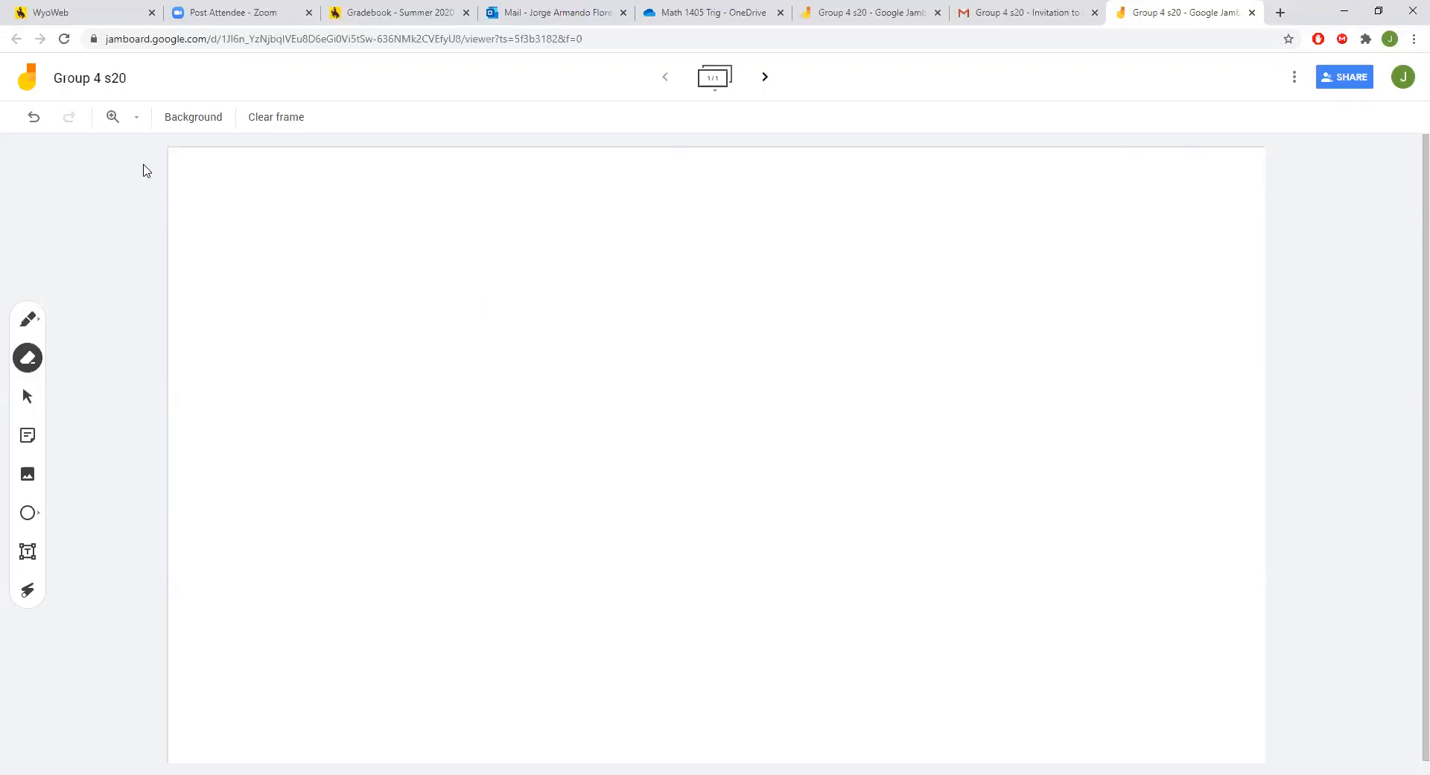
Draw a long black looping squiggle across the frame with the fine pen tip.
{"action": "left_click", "coordinate": [31, 322]}
{"action": "left_click", "coordinate": [70, 355]}
{"action": "left_click", "coordinate": [39, 323]}
{"action": "left_click", "coordinate": [75, 316]}
{"action": "mouse_move", "coordinate": [323, 258]}
{"action": "left_mouse_down"}
{"action": "mouse_move", "coordinate": [525, 436]}
{"action": "mouse_move", "coordinate": [676, 537]}
{"action": "mouse_move", "coordinate": [1190, 380]}
{"action": "left_mouse_up"}
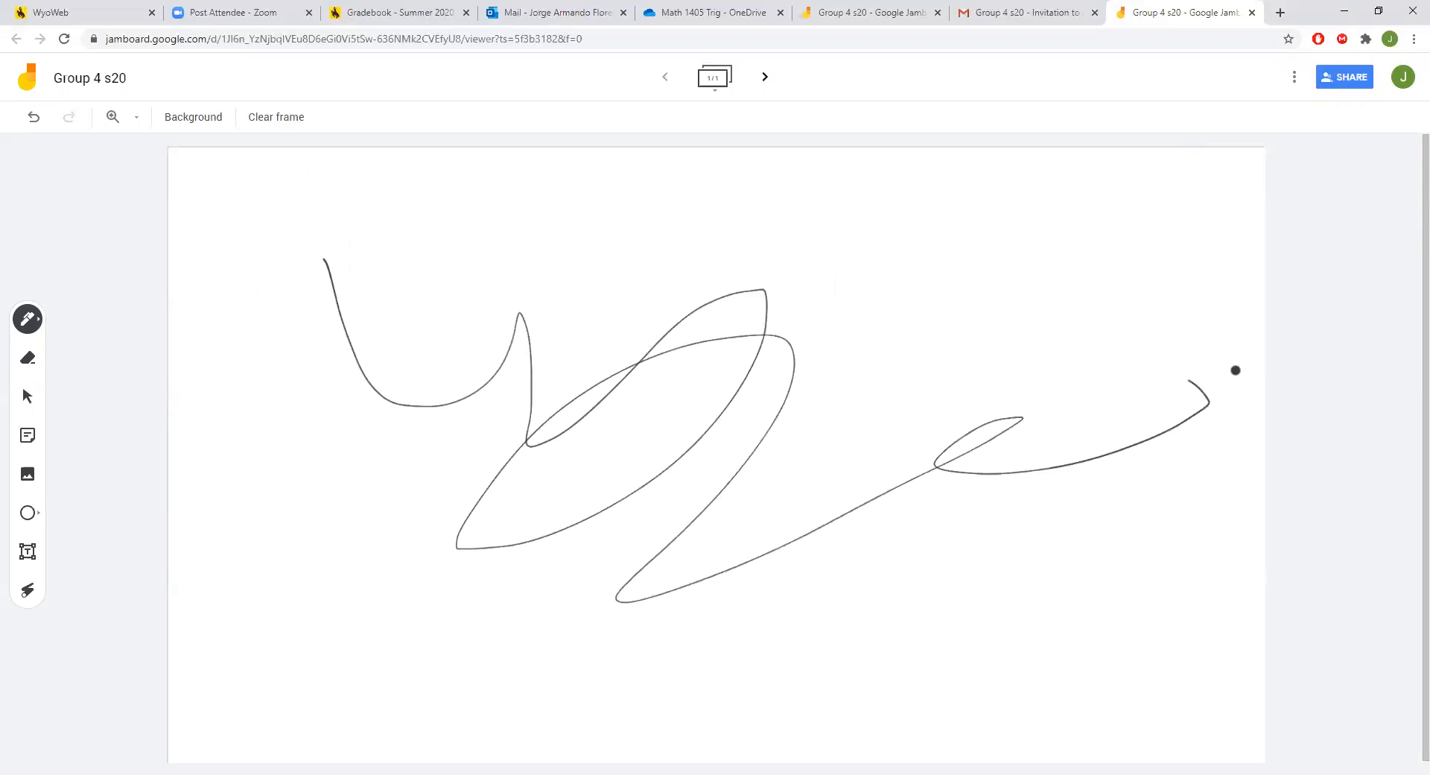
{"action": "left_click", "coordinate": [1297, 77]}
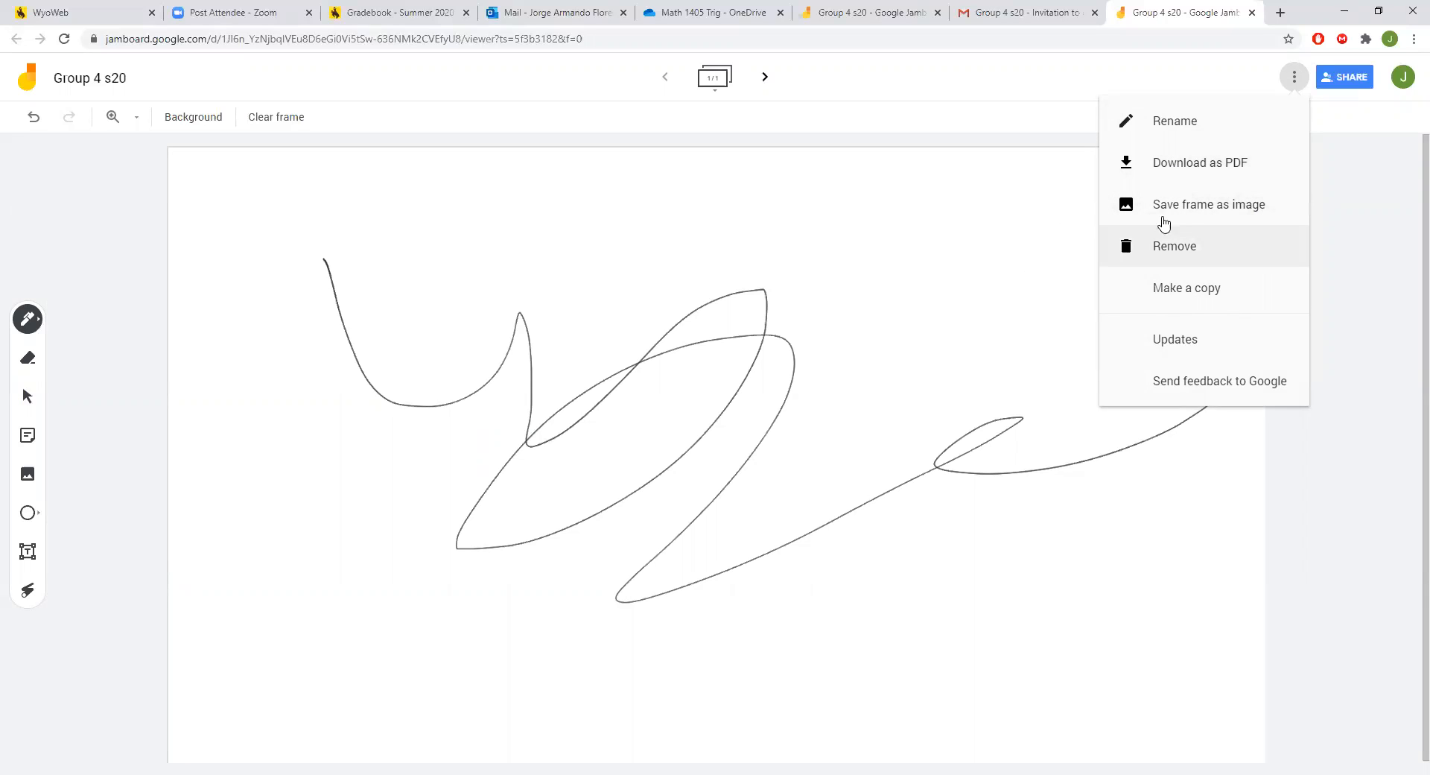
Dismiss the ⋮ menu and erase the black looping squiggle, leaving the frame blank.
{"action": "left_click", "coordinate": [1341, 200]}
{"action": "left_click", "coordinate": [1295, 78]}
{"action": "left_click", "coordinate": [1033, 206]}
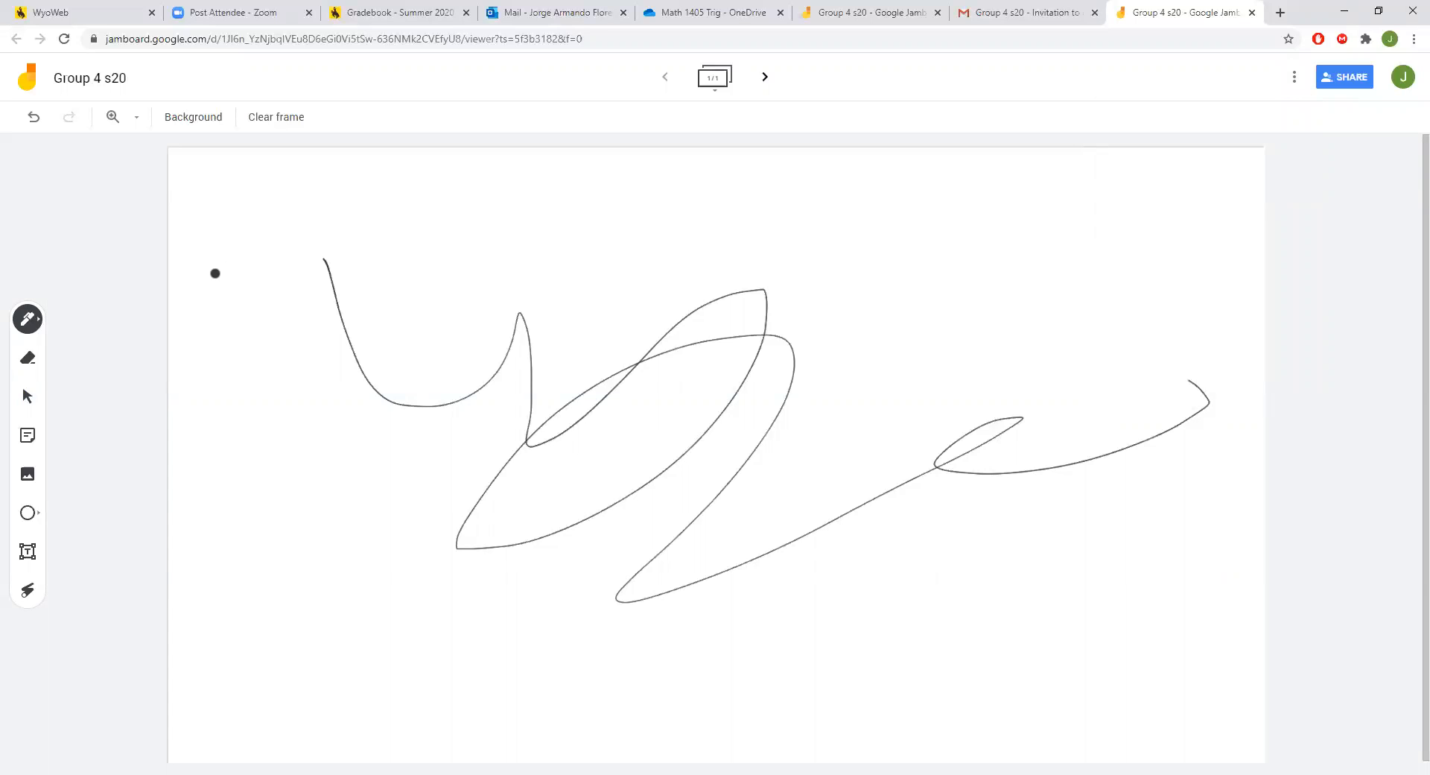
{"action": "left_click", "coordinate": [34, 368]}
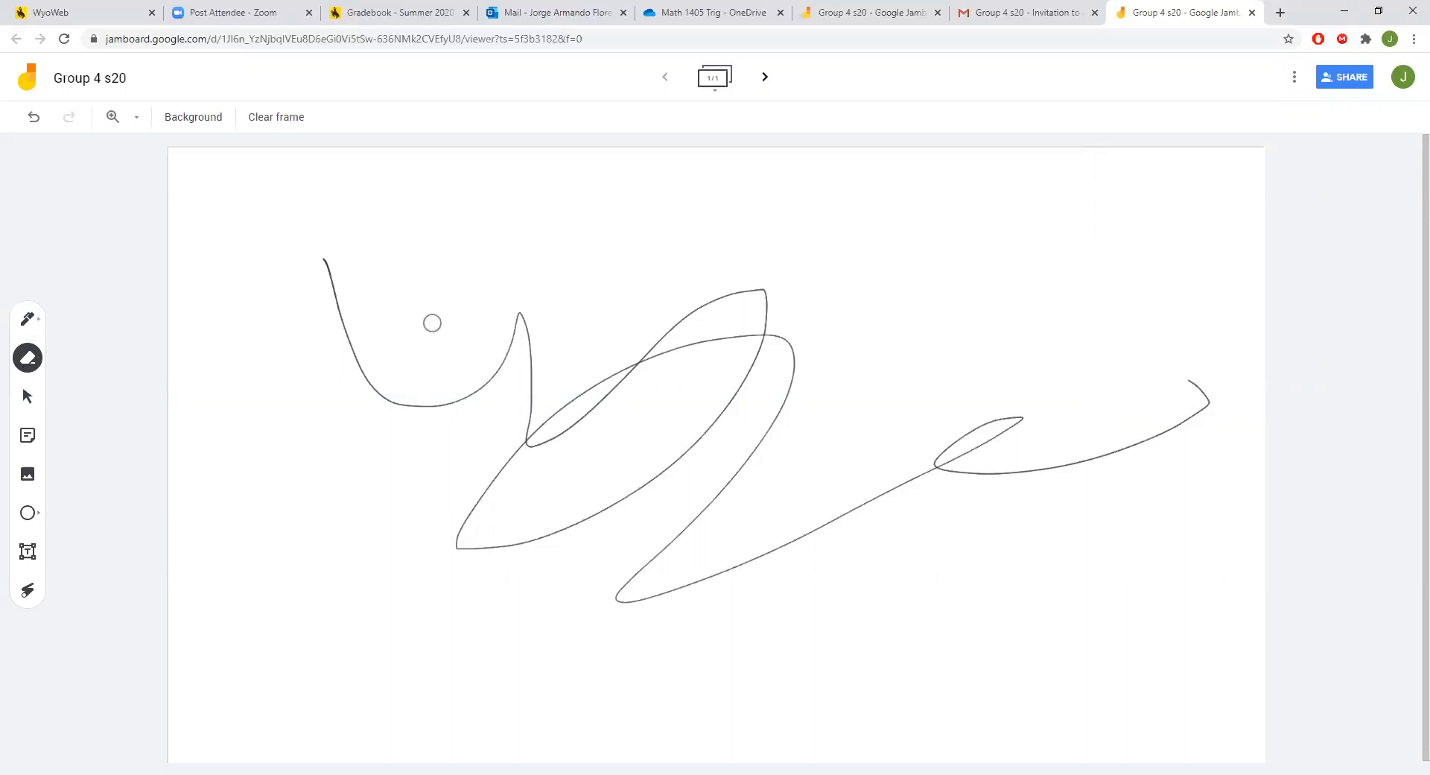
{"action": "mouse_move", "coordinate": [338, 256]}
{"action": "left_mouse_down"}
{"action": "mouse_move", "coordinate": [323, 271]}
{"action": "mouse_move", "coordinate": [401, 411]}
{"action": "mouse_move", "coordinate": [527, 329]}
{"action": "mouse_move", "coordinate": [469, 395]}
{"action": "mouse_move", "coordinate": [372, 401]}
{"action": "mouse_move", "coordinate": [437, 408]}
{"action": "mouse_move", "coordinate": [533, 329]}
{"action": "mouse_move", "coordinate": [400, 386]}
{"action": "mouse_move", "coordinate": [575, 465]}
{"action": "mouse_move", "coordinate": [537, 351]}
{"action": "mouse_move", "coordinate": [470, 520]}
{"action": "mouse_move", "coordinate": [939, 179]}
{"action": "mouse_move", "coordinate": [445, 525]}
{"action": "mouse_move", "coordinate": [792, 380]}
{"action": "mouse_move", "coordinate": [891, 380]}
{"action": "mouse_move", "coordinate": [968, 469]}
{"action": "mouse_move", "coordinate": [838, 536]}
{"action": "mouse_move", "coordinate": [869, 432]}
{"action": "mouse_move", "coordinate": [952, 378]}
{"action": "left_mouse_up"}
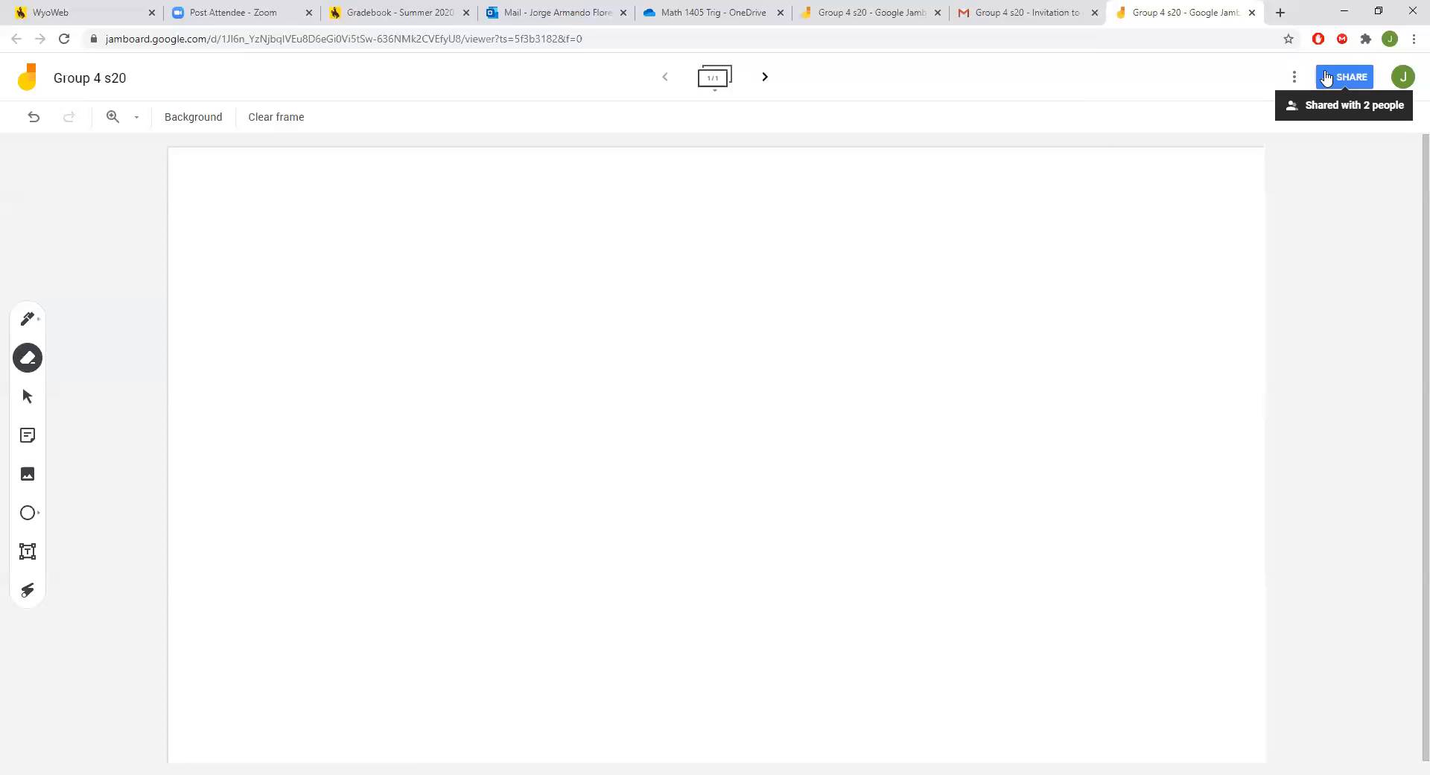
{"action": "left_click", "coordinate": [1339, 90]}
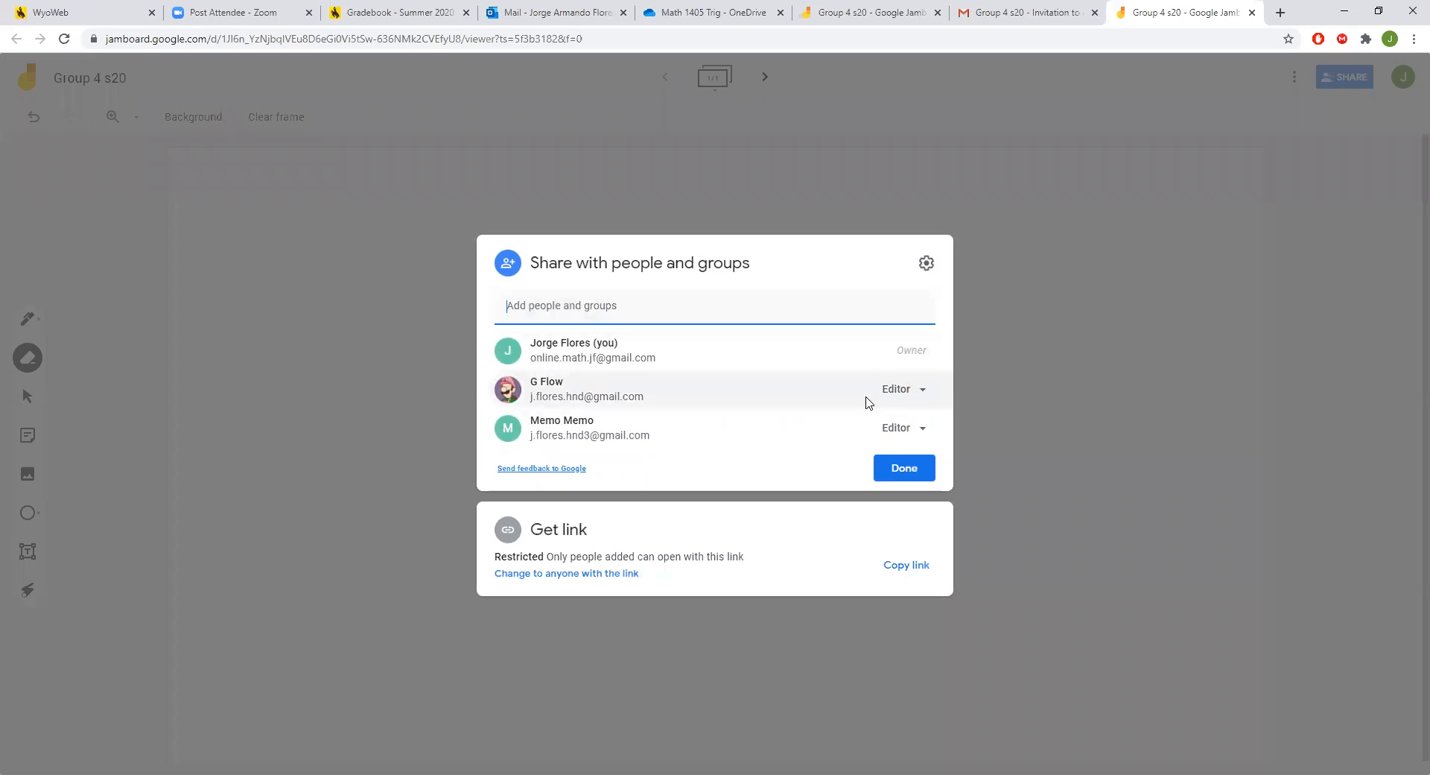
{"action": "left_click", "coordinate": [892, 397]}
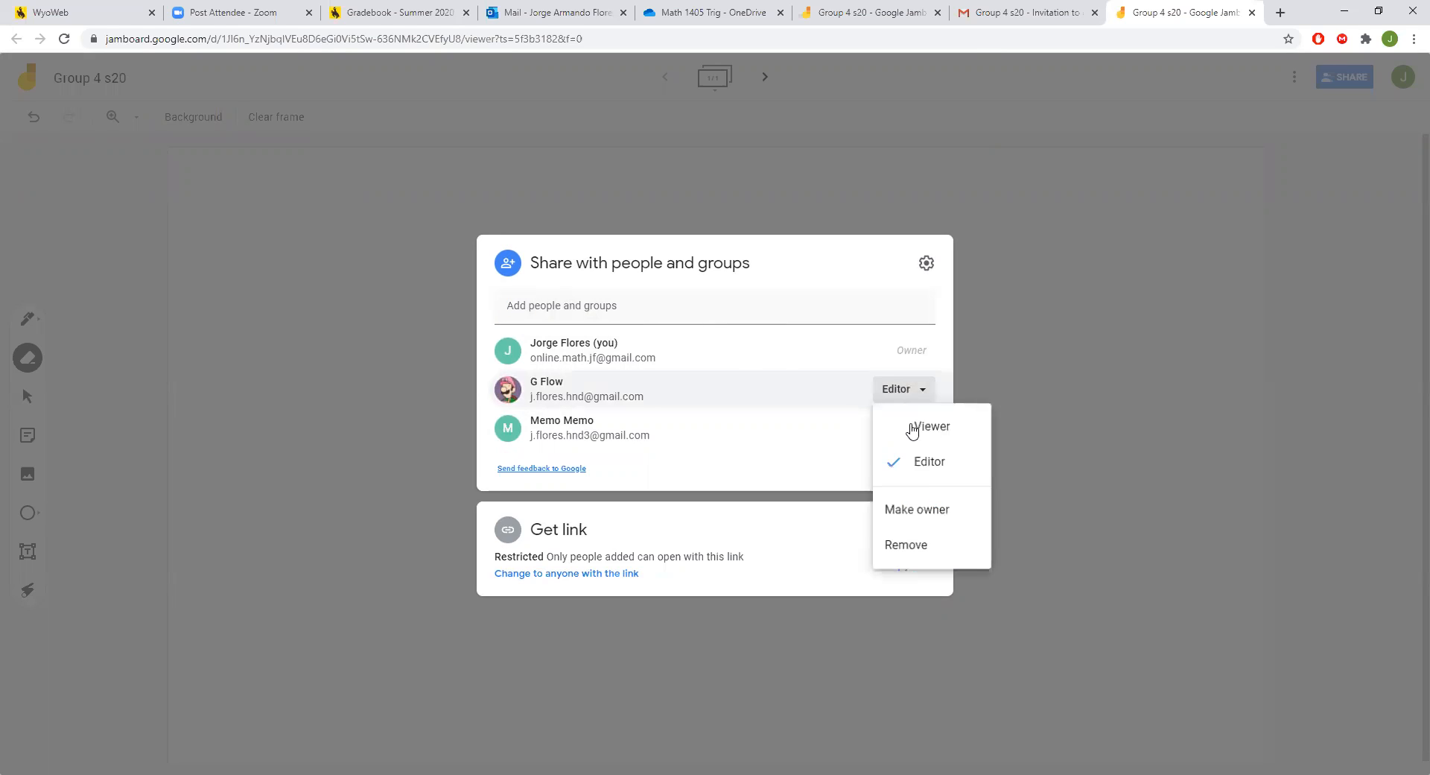
{"action": "left_click", "coordinate": [922, 460]}
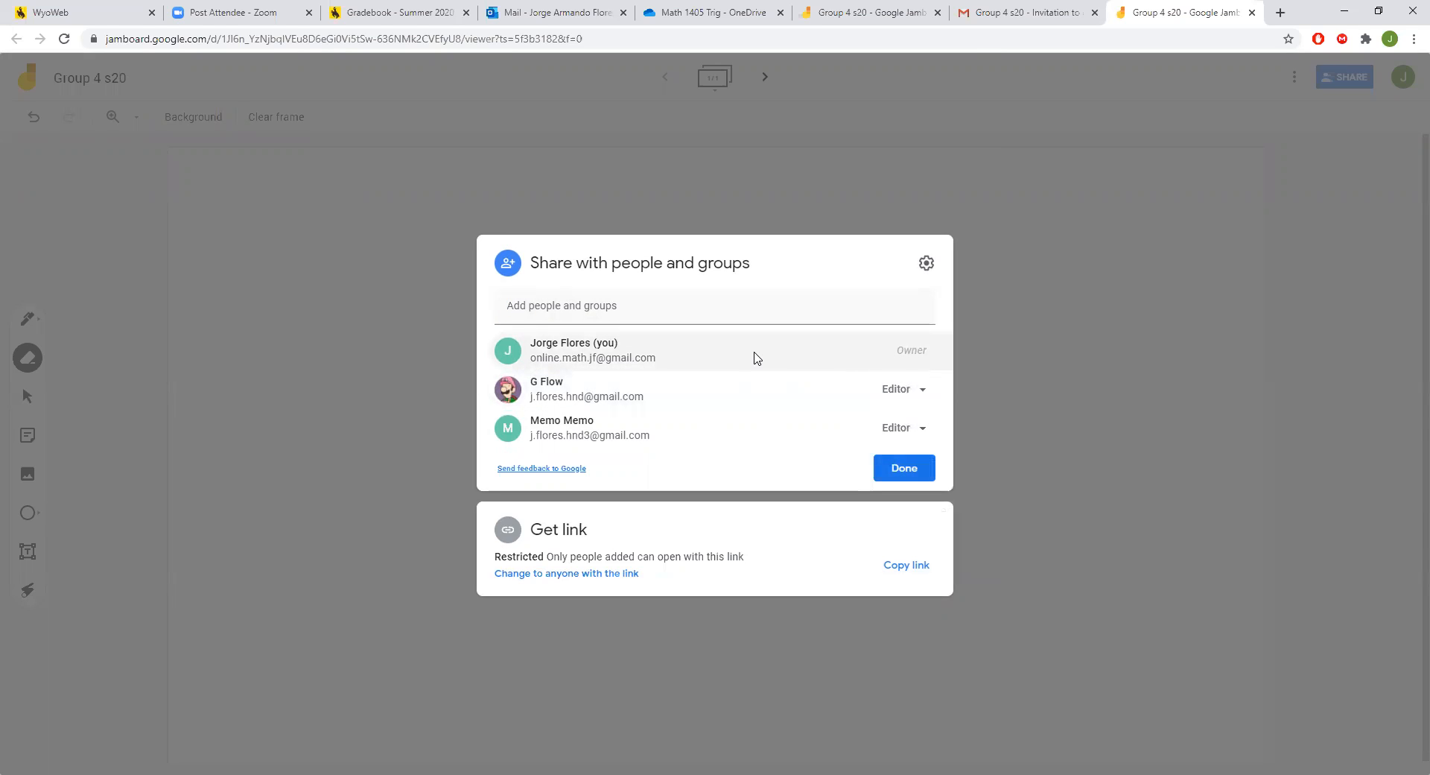
{"action": "mouse_move", "coordinate": [756, 358]}
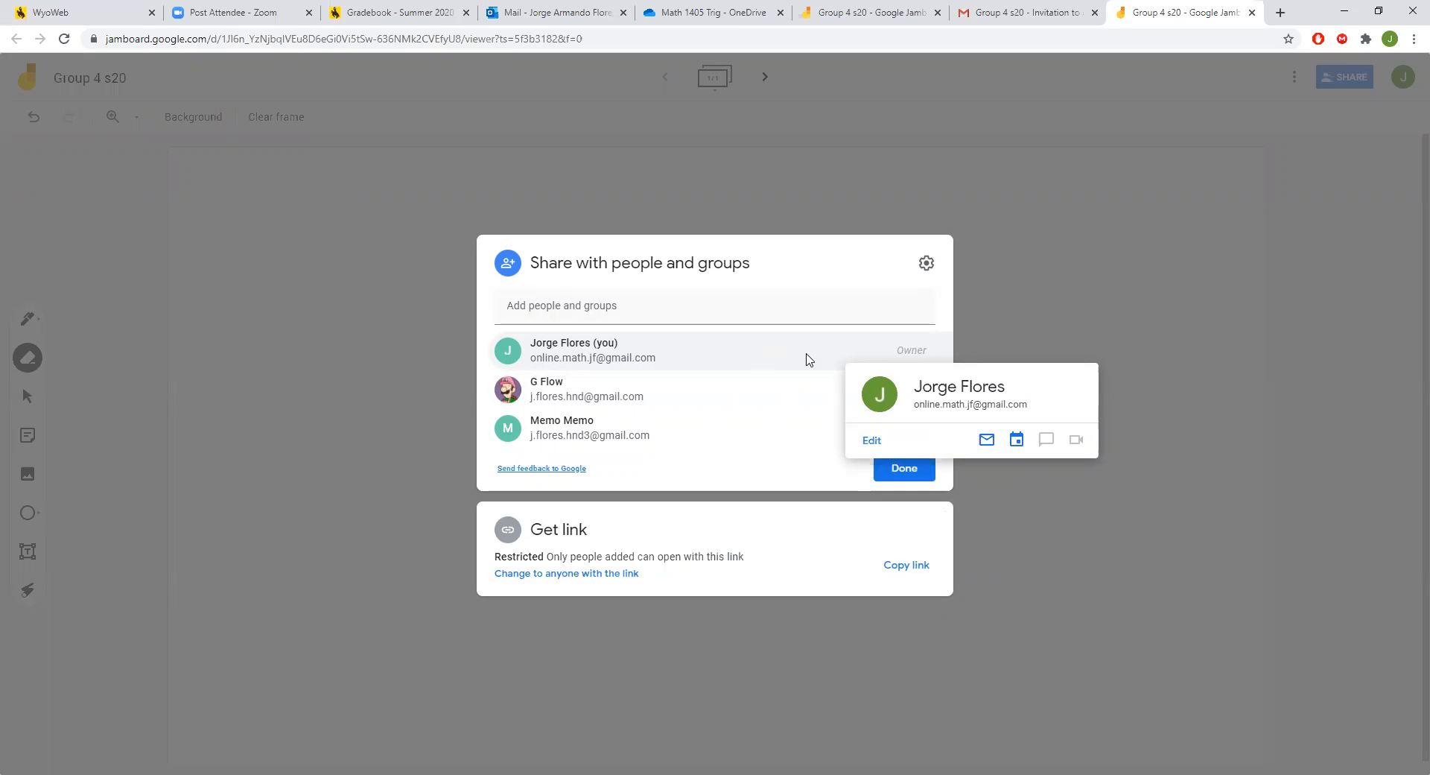
{"action": "left_click", "coordinate": [991, 239]}
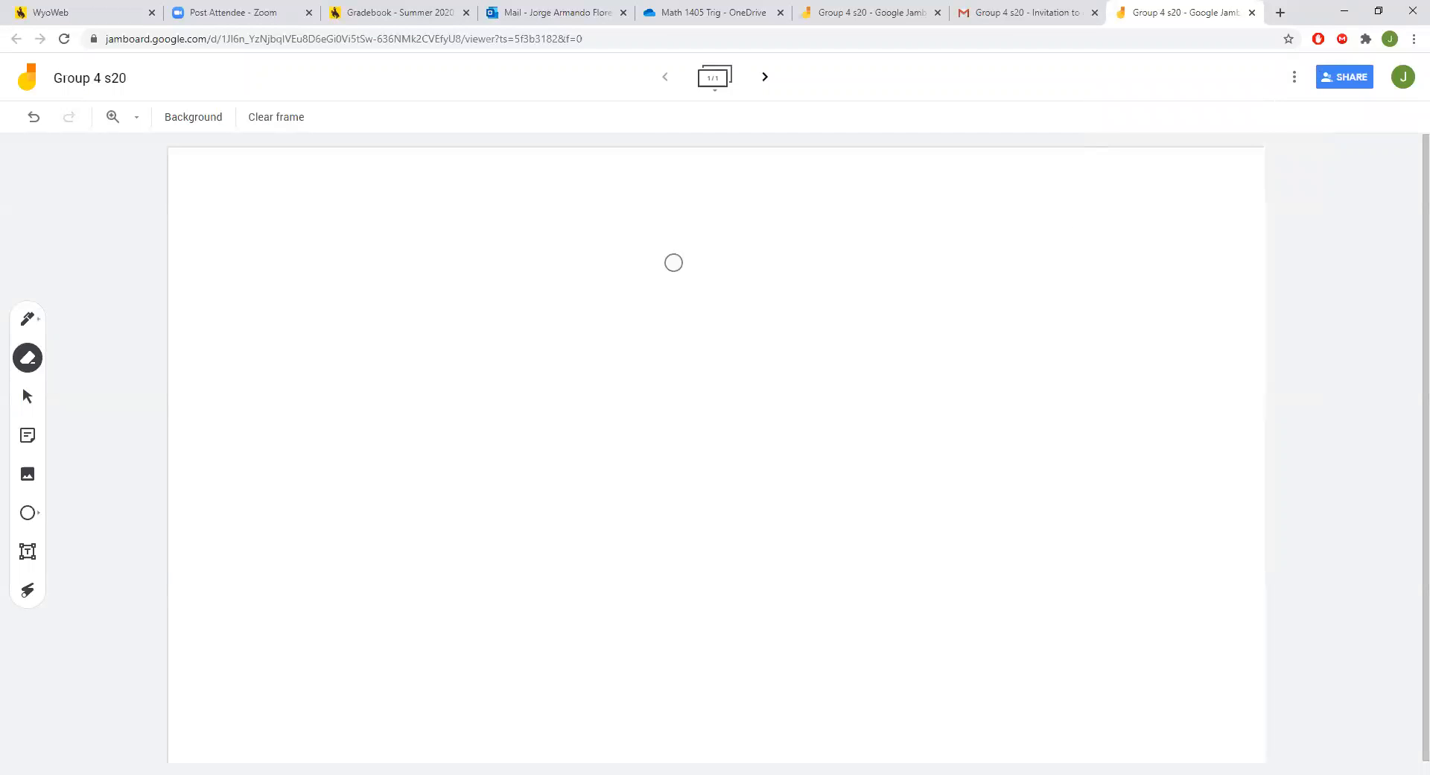